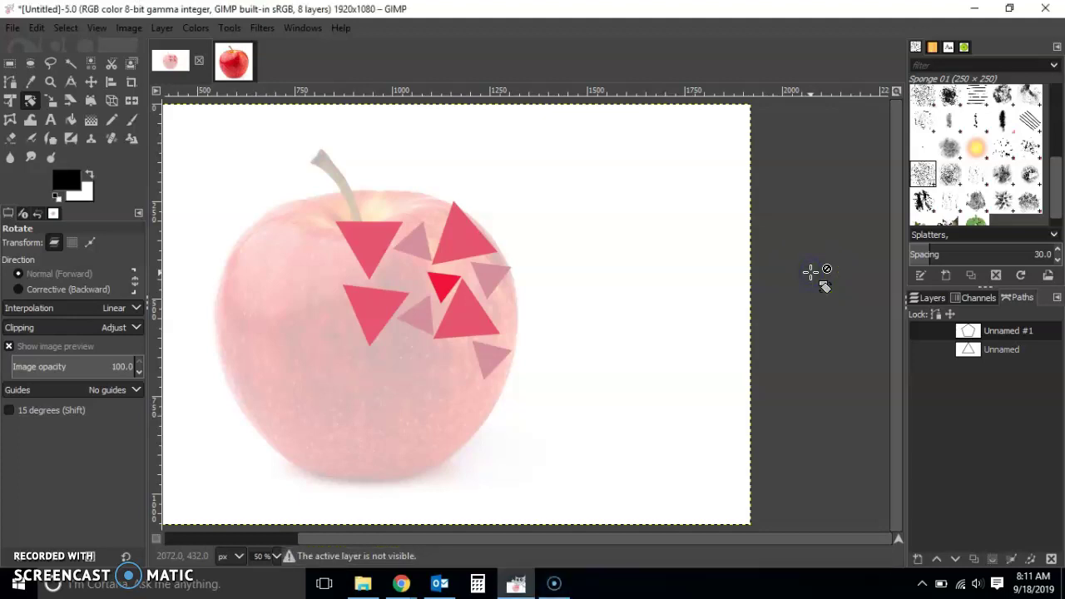
# Step: Create a new 1920×1080 image filled with transparency
pyautogui.hotkey('ctrl', 'n')
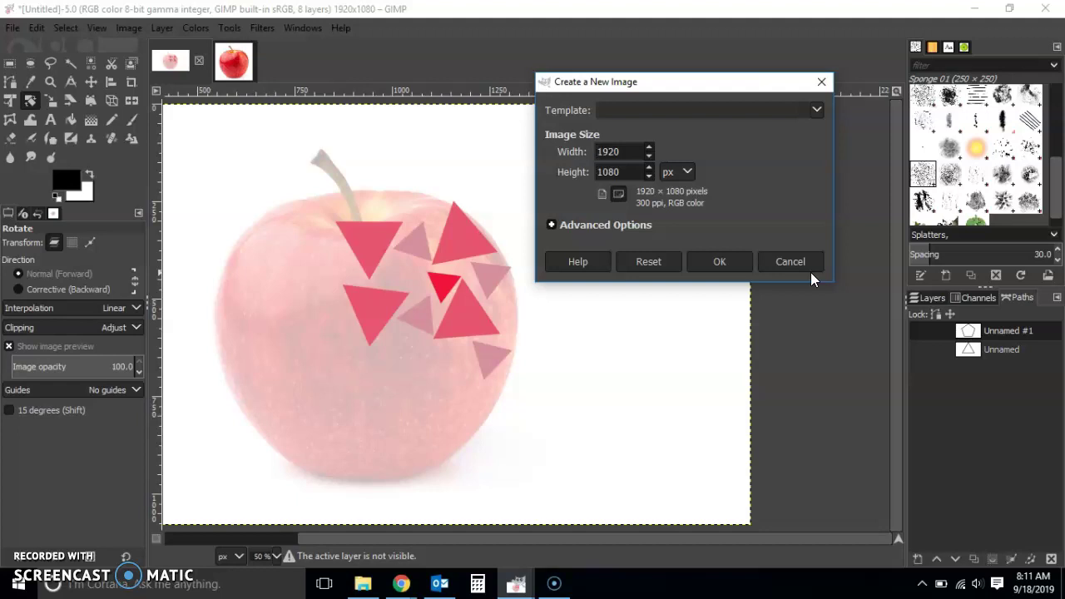
pyautogui.click(637, 223)
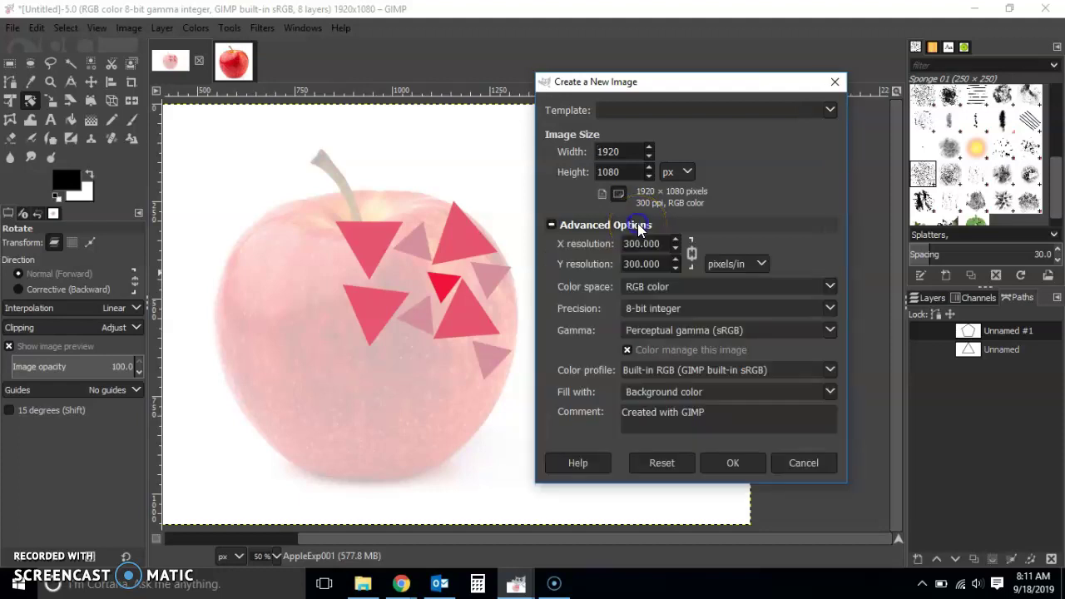
pyautogui.click(749, 416)
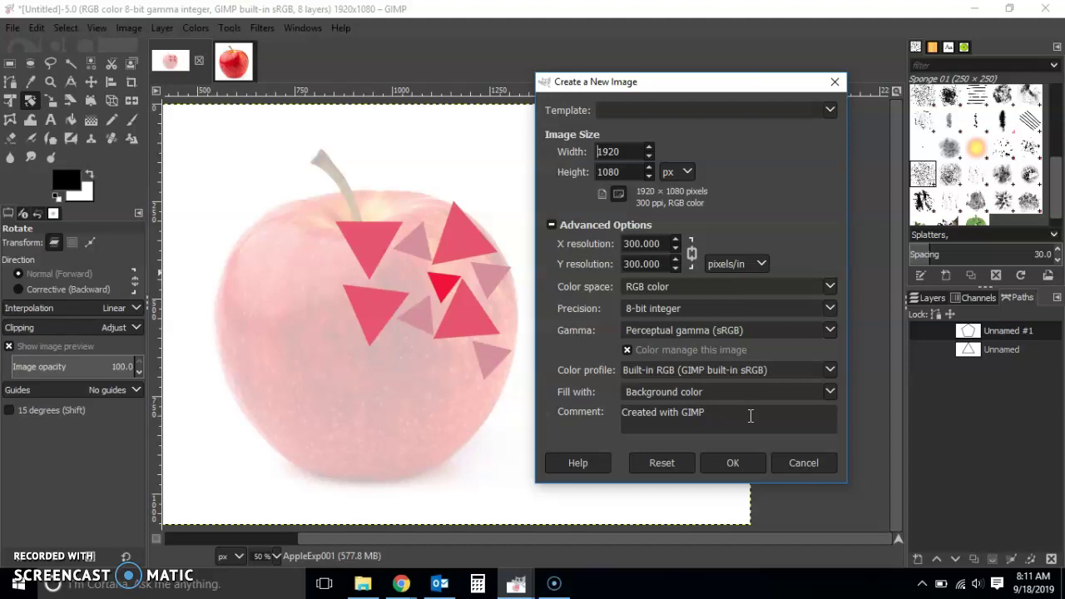
pyautogui.click(828, 391)
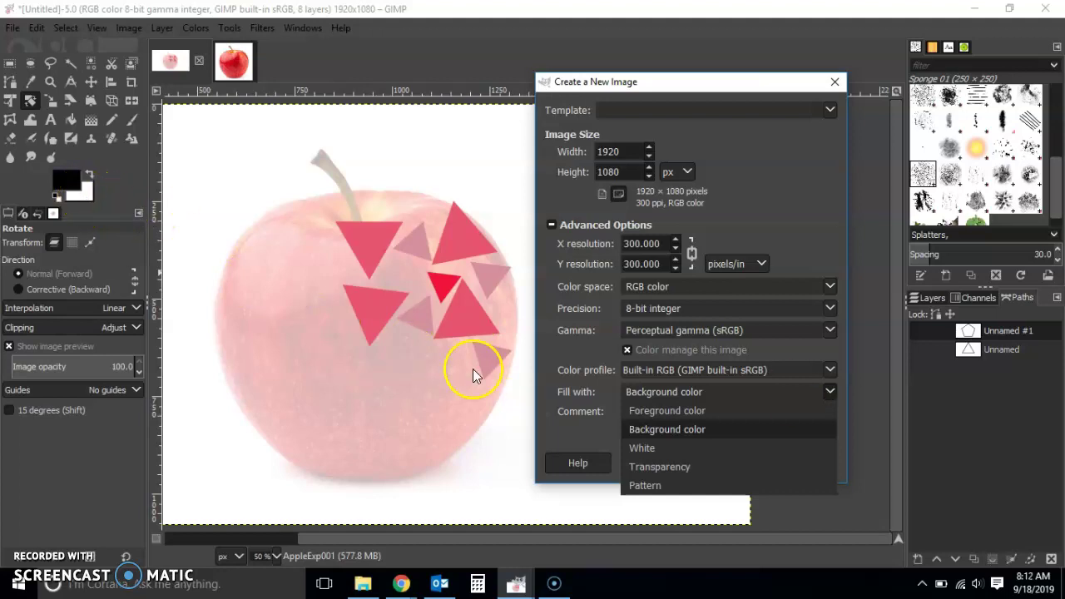
pyautogui.click(691, 464)
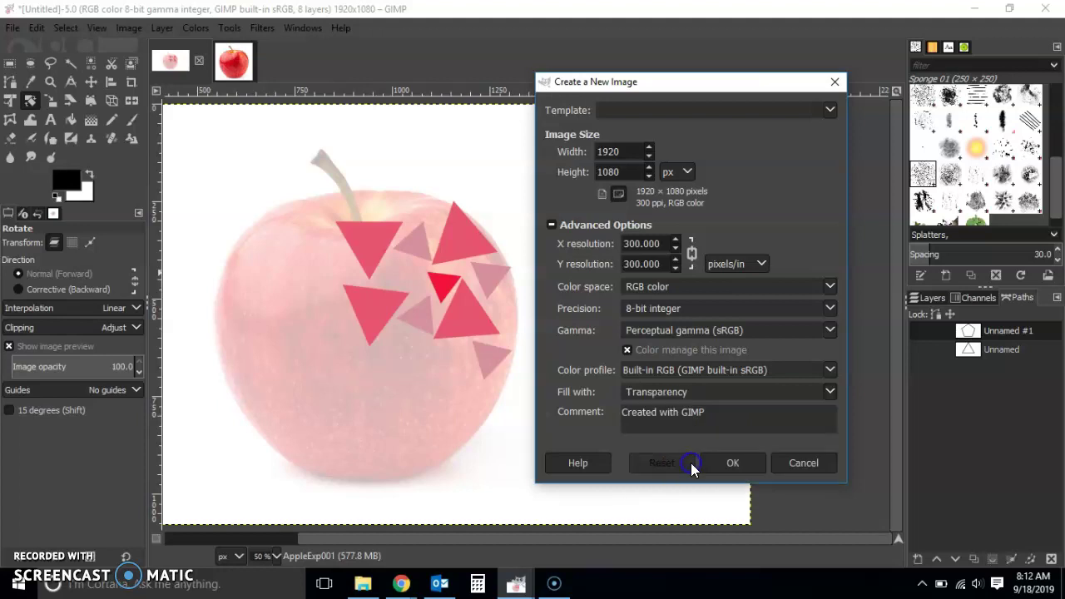
pyautogui.click(723, 466)
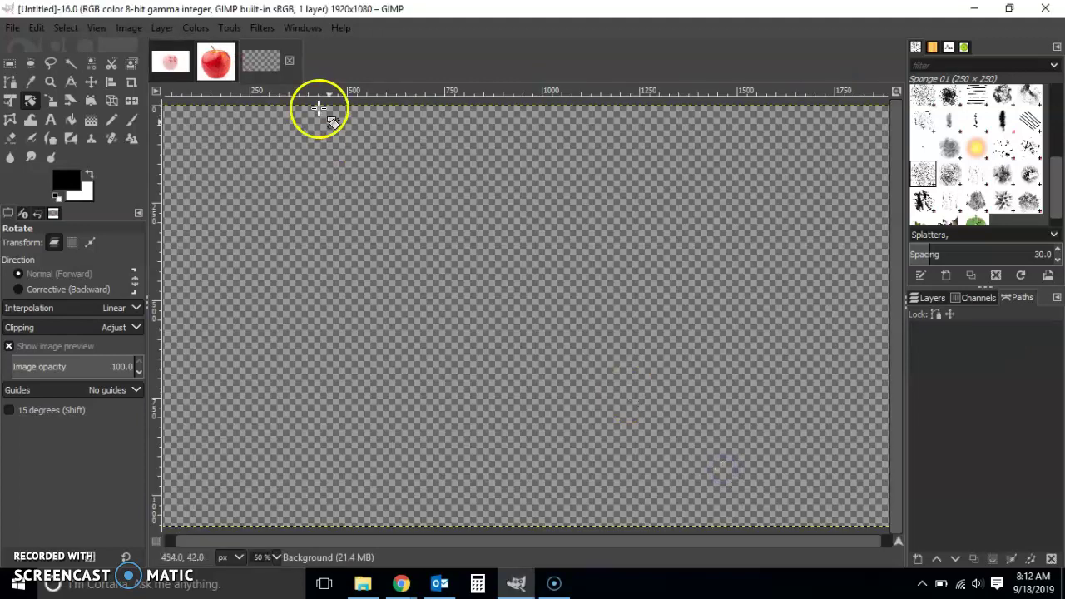
# Step: Close the transparent image and create a white-filled 1920×1080 image instead
pyautogui.click(291, 60)
pyautogui.click(170, 60)
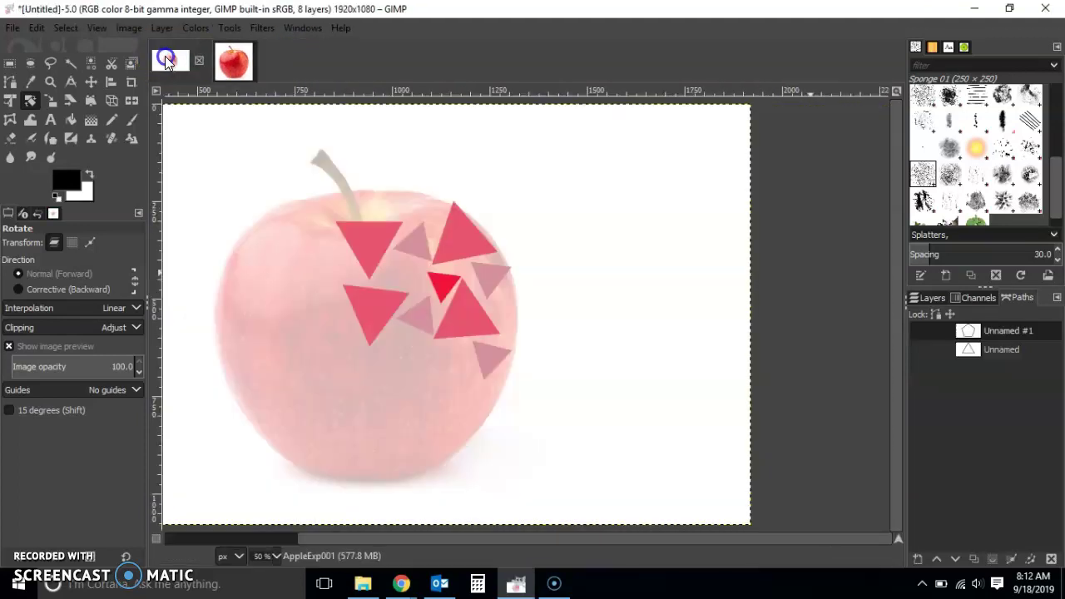
pyautogui.moveTo(166, 62); pyautogui.dragTo(623, 236)
pyautogui.hotkey('ctrl', 'n')
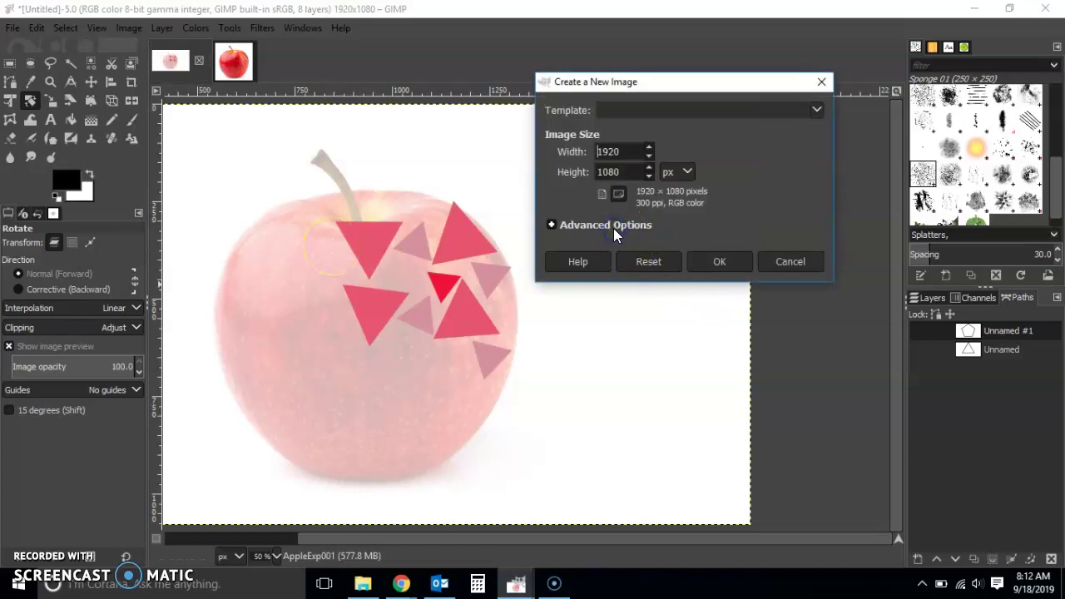
pyautogui.click(612, 225)
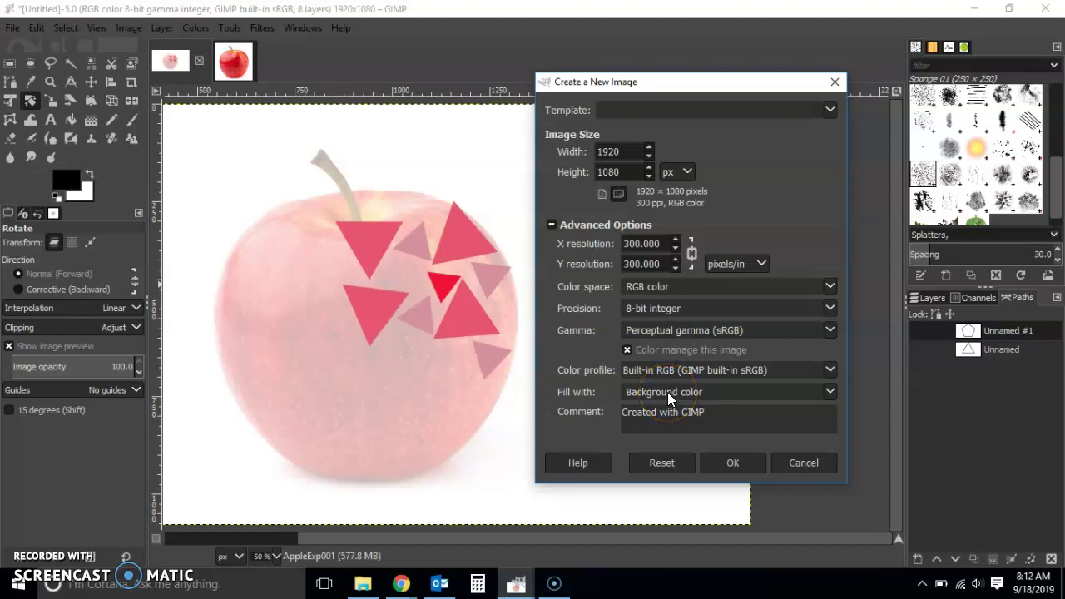
pyautogui.click(711, 460)
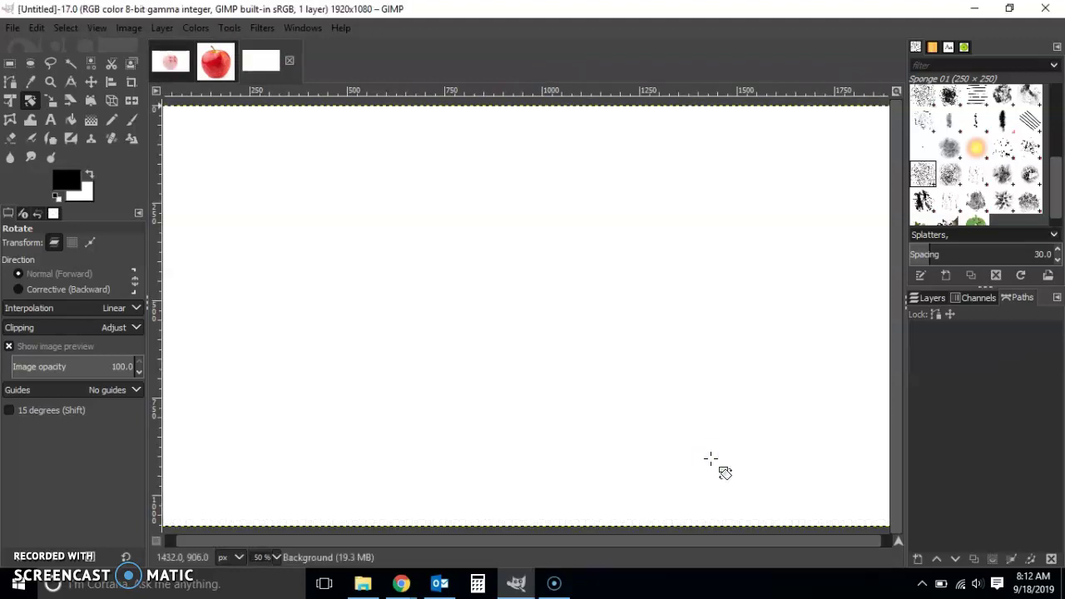
pyautogui.click(254, 140)
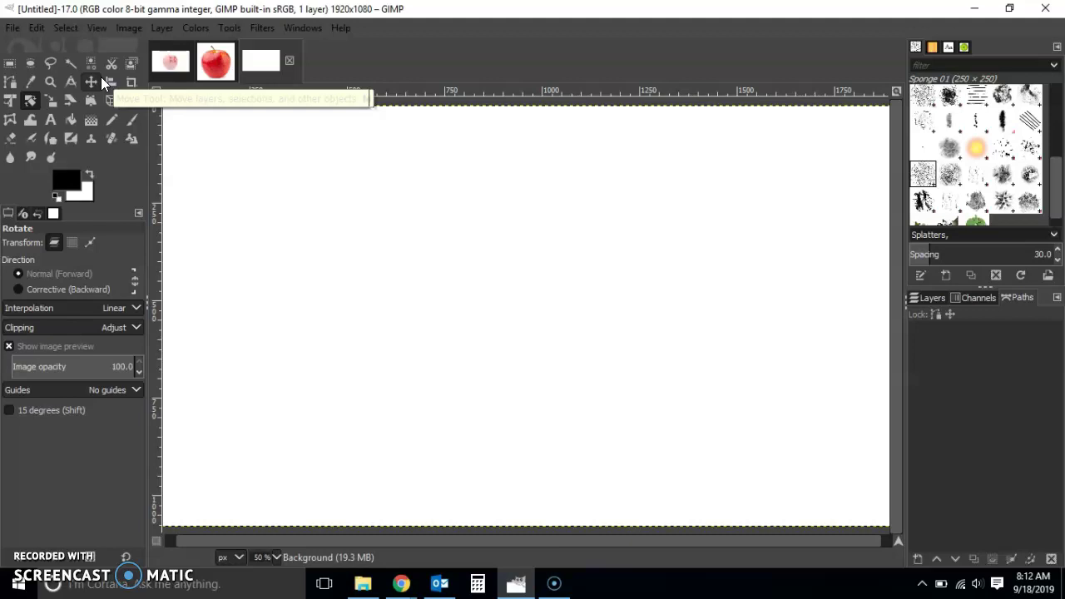
# Step: Add a horizontal guide at 50% with New Guide (by Percent)
pyautogui.click(129, 28)
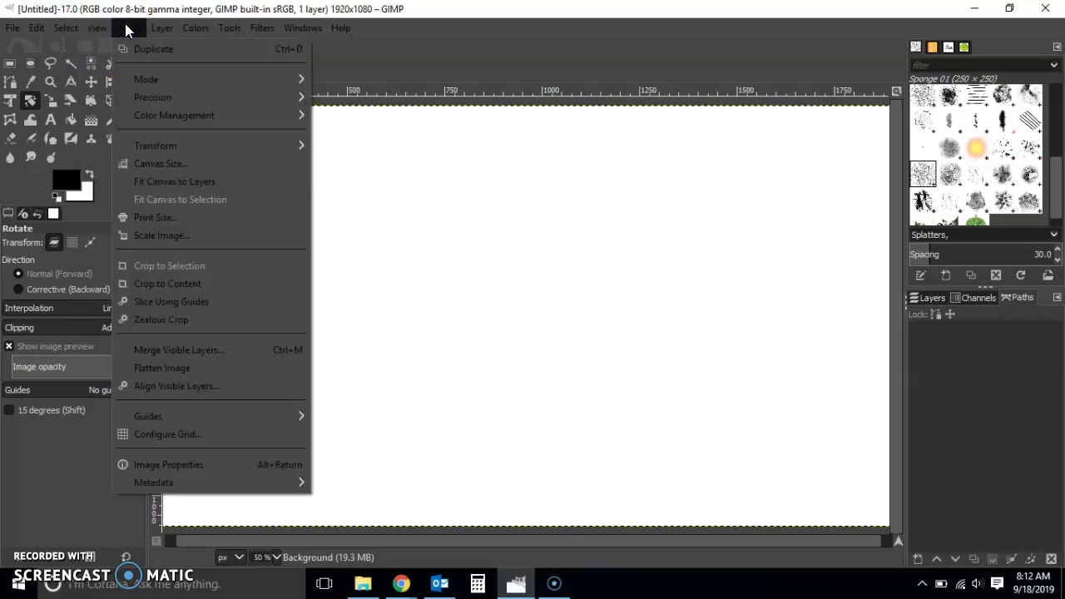
pyautogui.moveTo(228, 416)
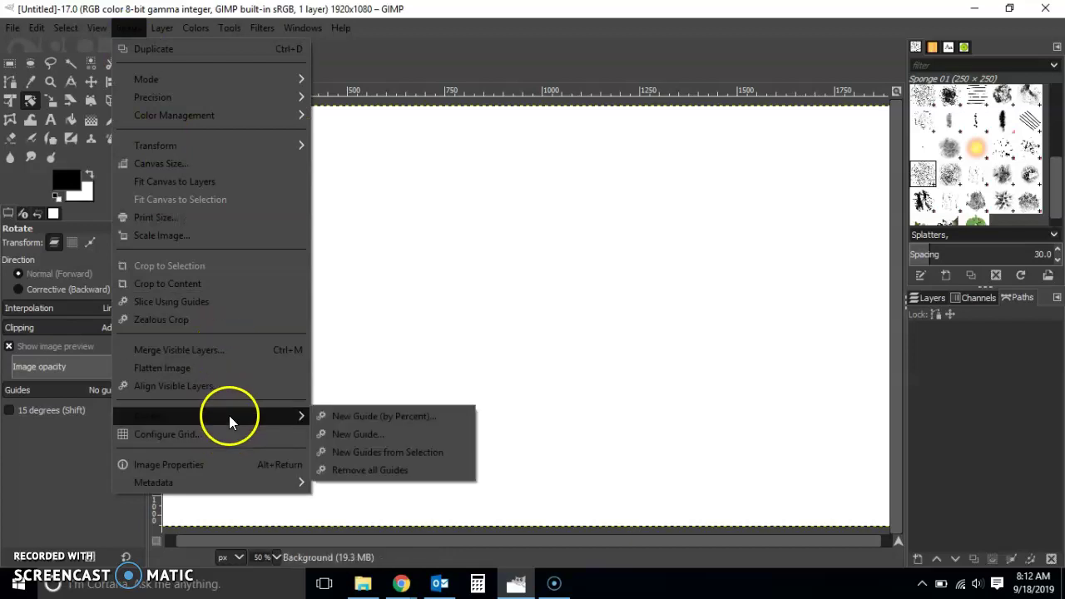
pyautogui.click(371, 422)
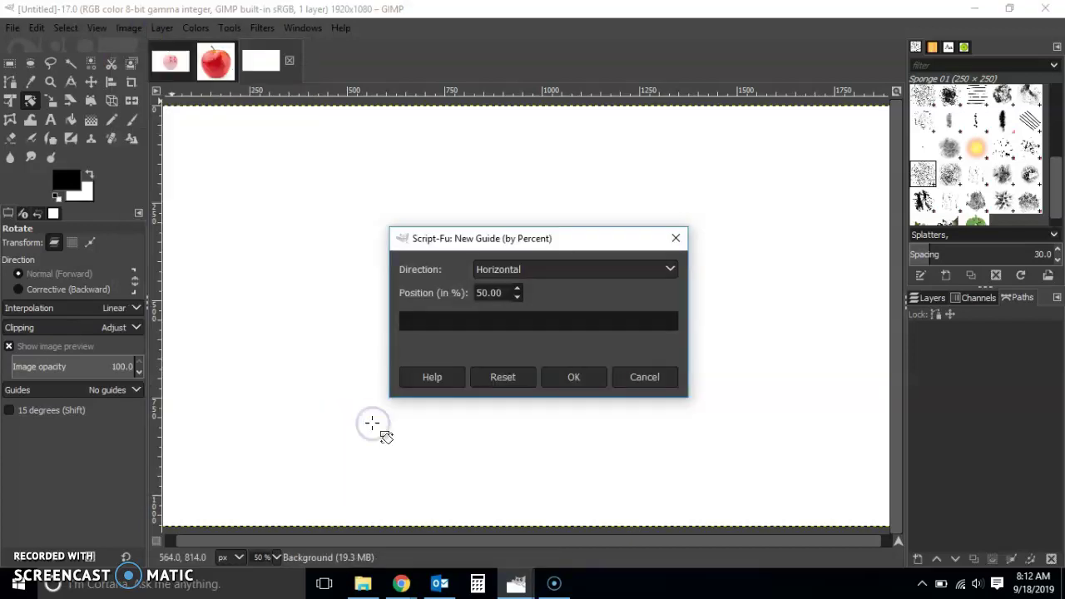
pyautogui.click(570, 378)
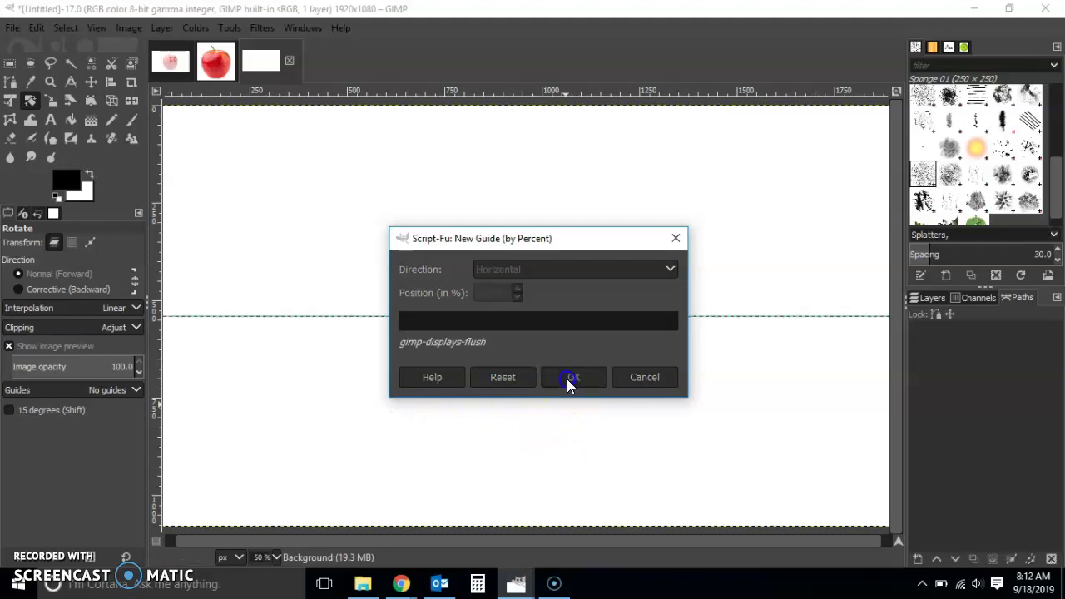
# Step: Add a vertical guide at 50% with New Guide (by Percent)
pyautogui.click(127, 28)
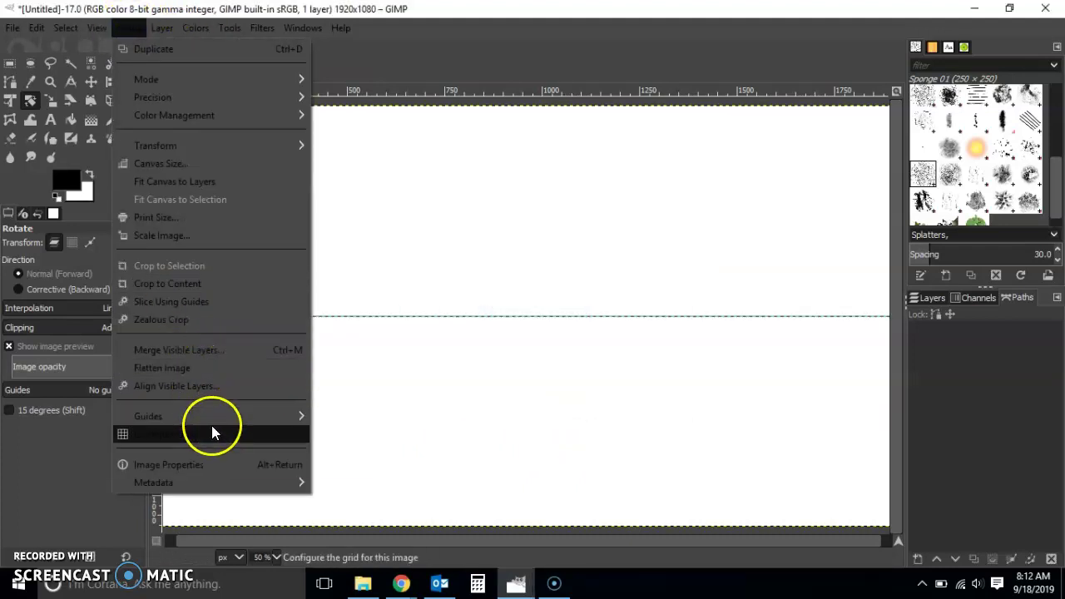
pyautogui.moveTo(214, 416)
pyautogui.click(350, 416)
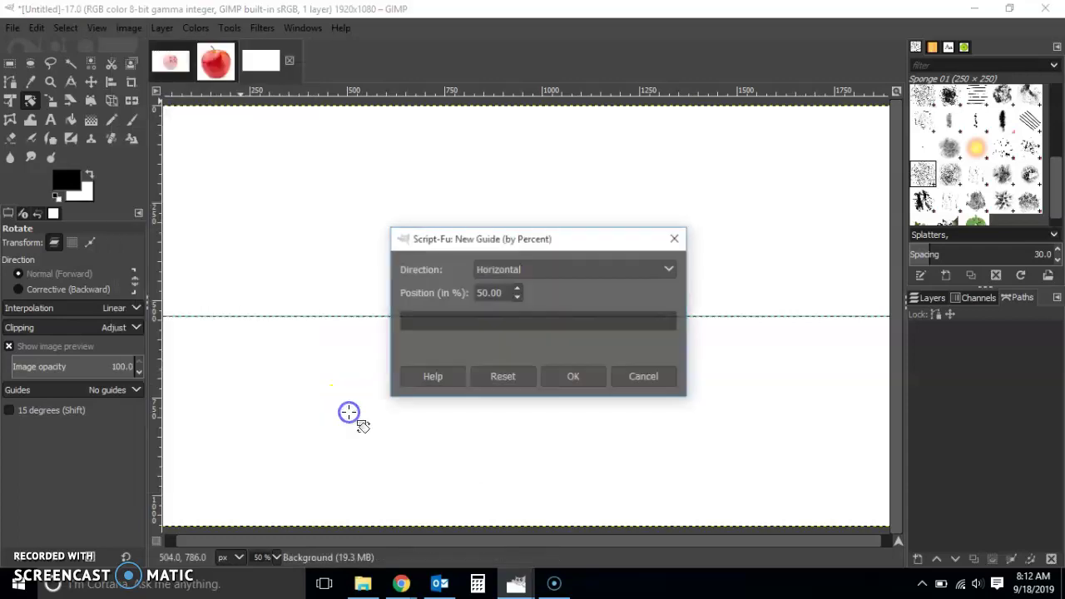
pyautogui.click(670, 268)
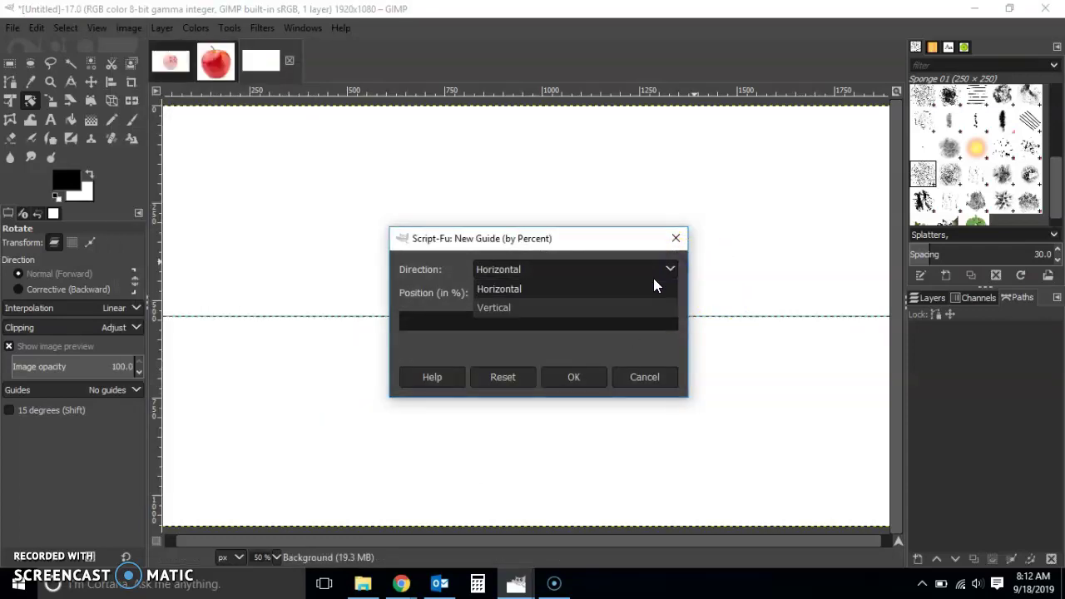
pyautogui.click(568, 309)
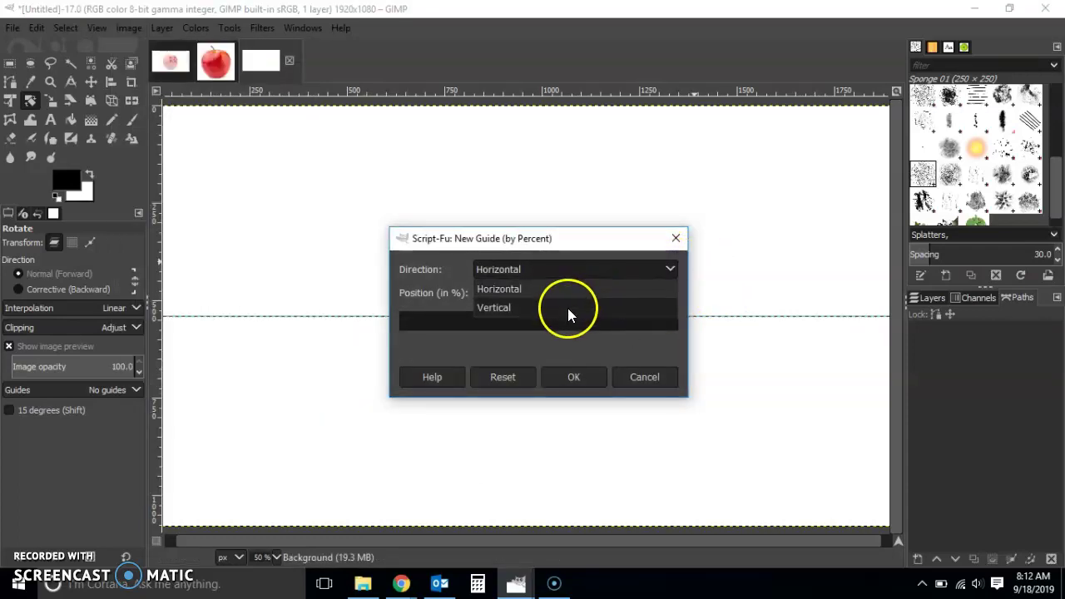
pyautogui.click(565, 374)
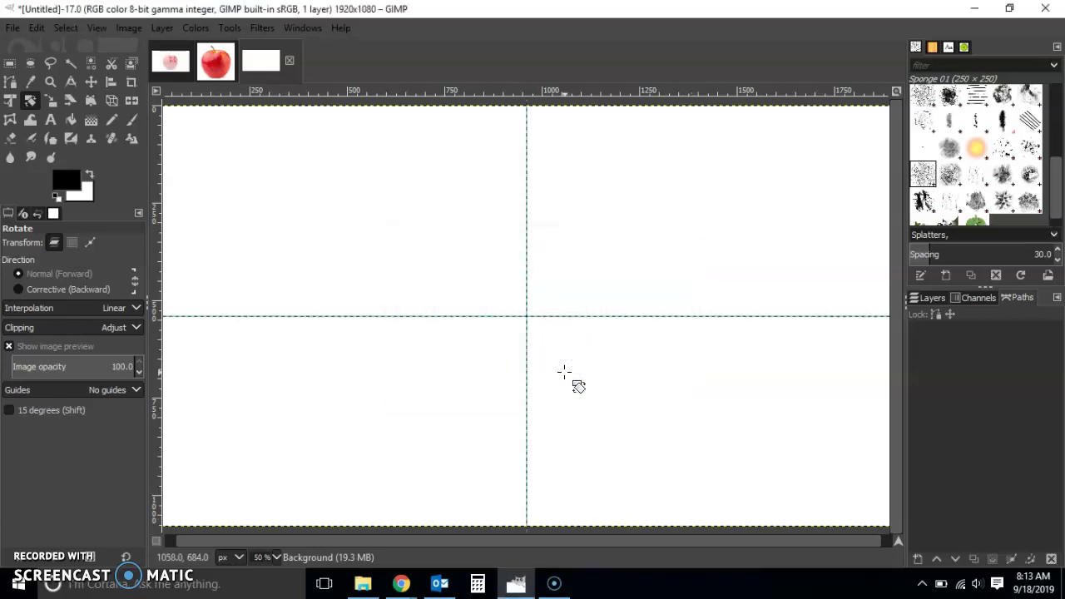
# Step: Select a 928×928 circle centred on the guide crossing and start a new layer named LogoBG
pyautogui.click(32, 64)
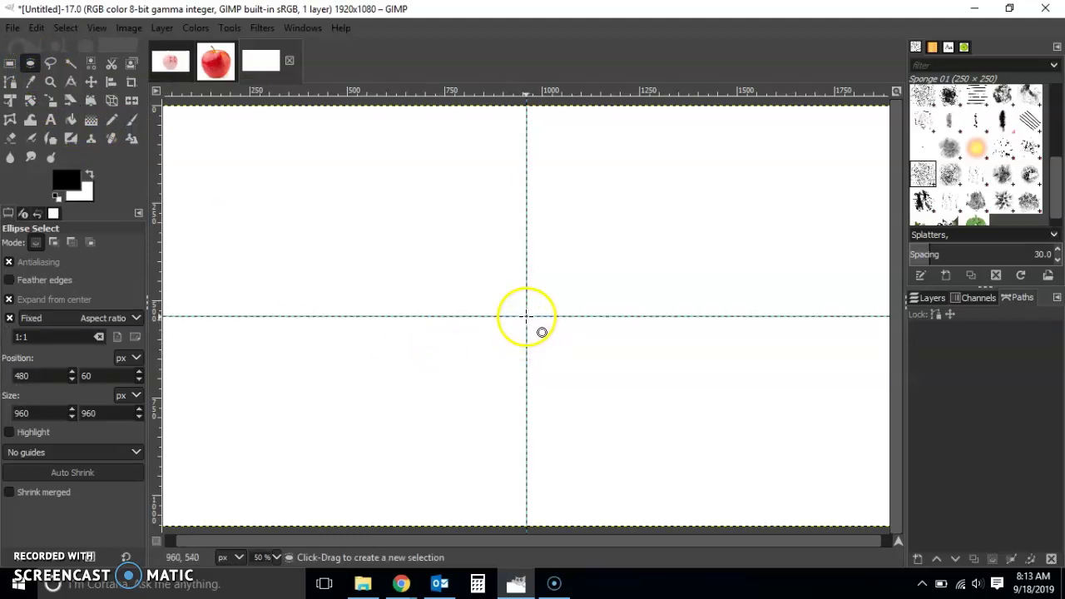
pyautogui.moveTo(525, 316); pyautogui.dragTo(707, 165)
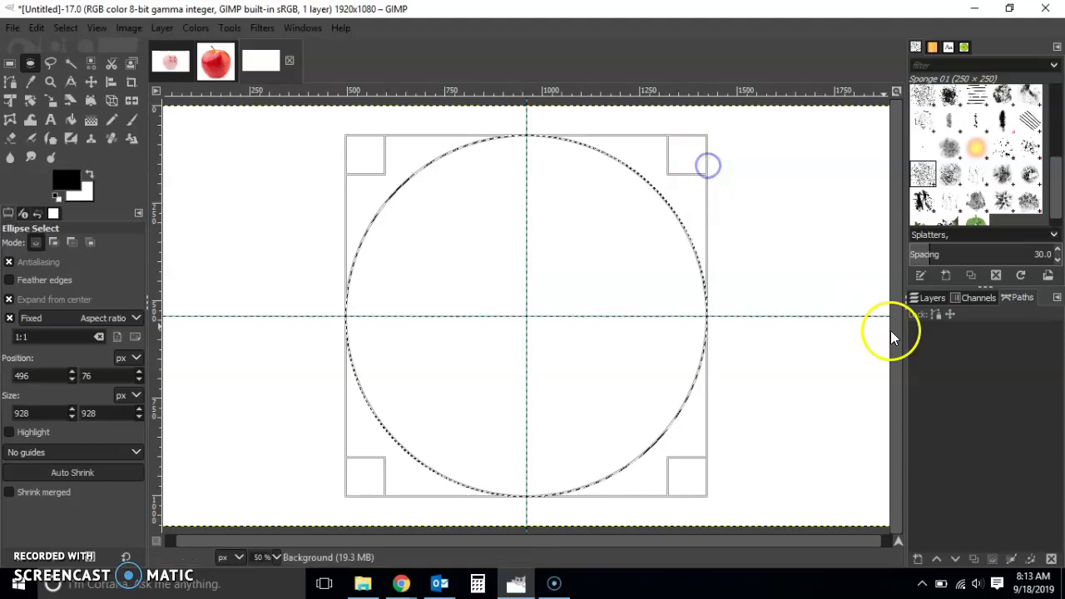
pyautogui.click(928, 296)
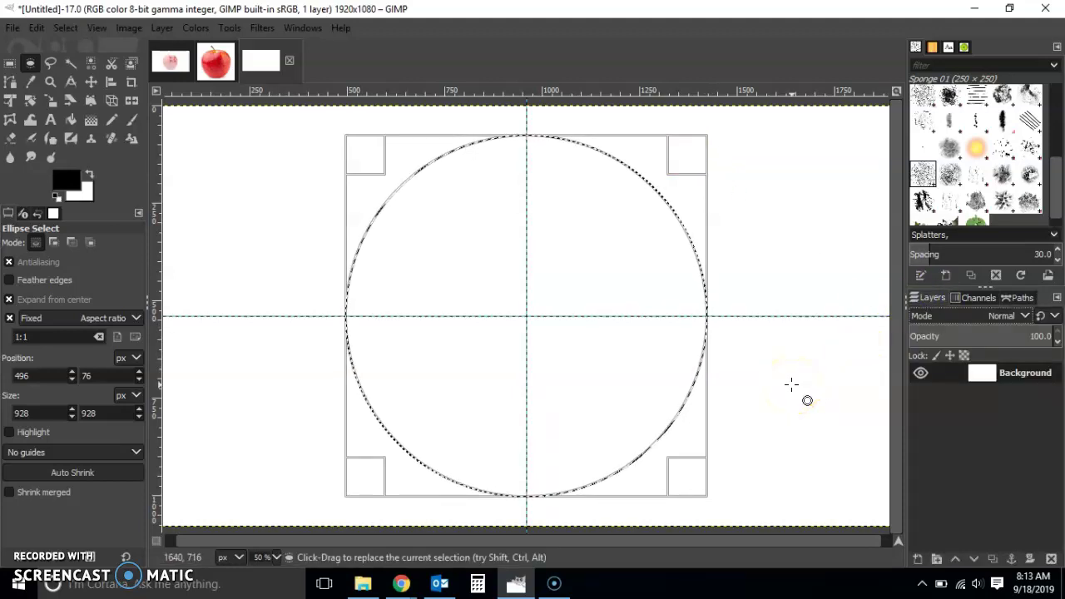
pyautogui.hotkey('ctrl', 'shift', 'n')
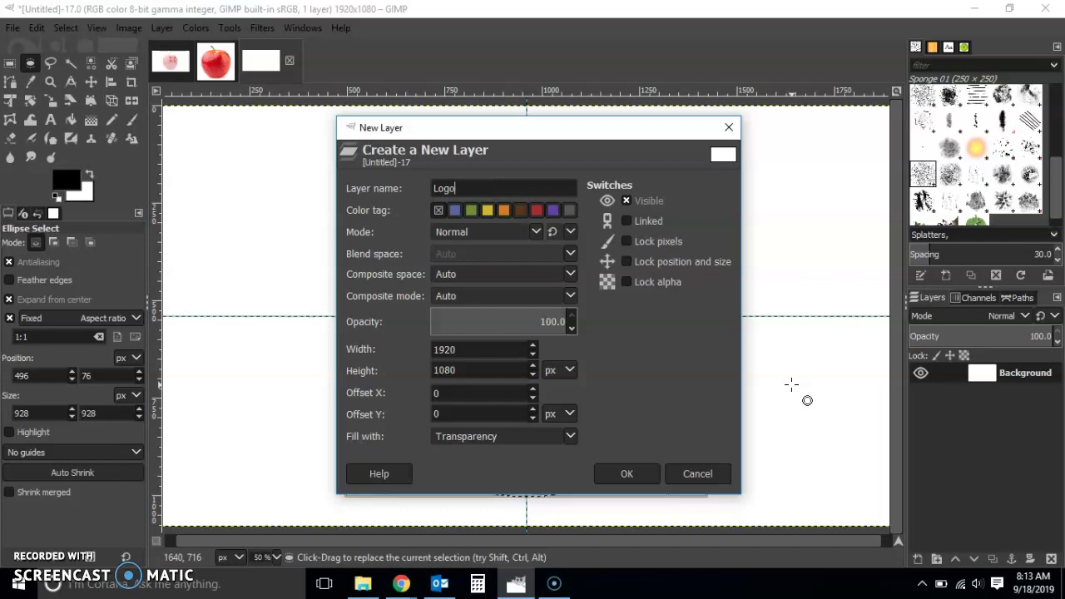
# Step: Create the transparent LogoBG layer, fill the circle black, then undo the fill
pyautogui.click(635, 474)
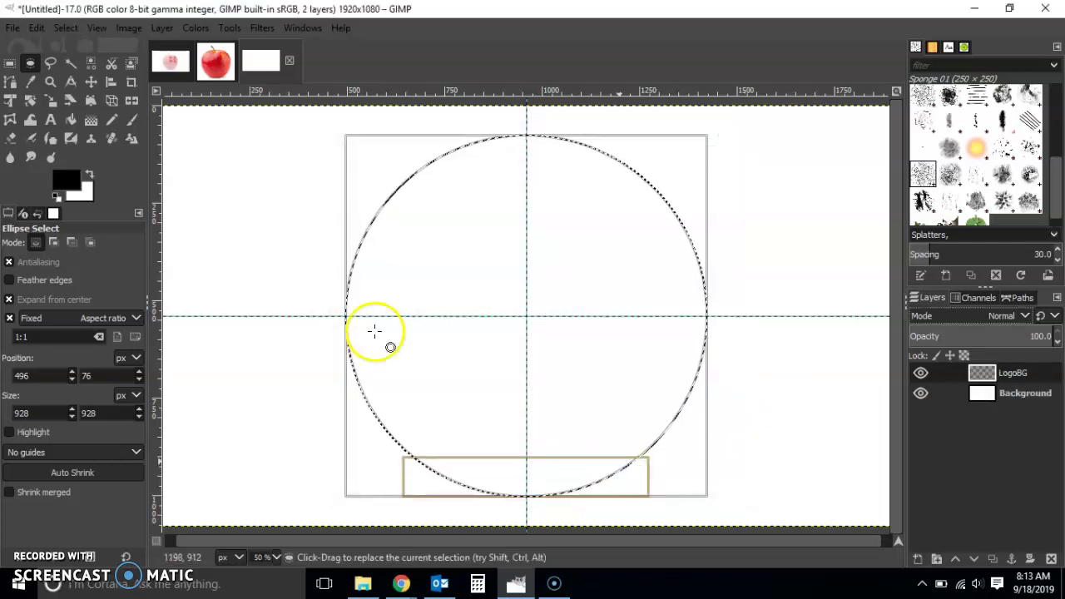
pyautogui.click(69, 119)
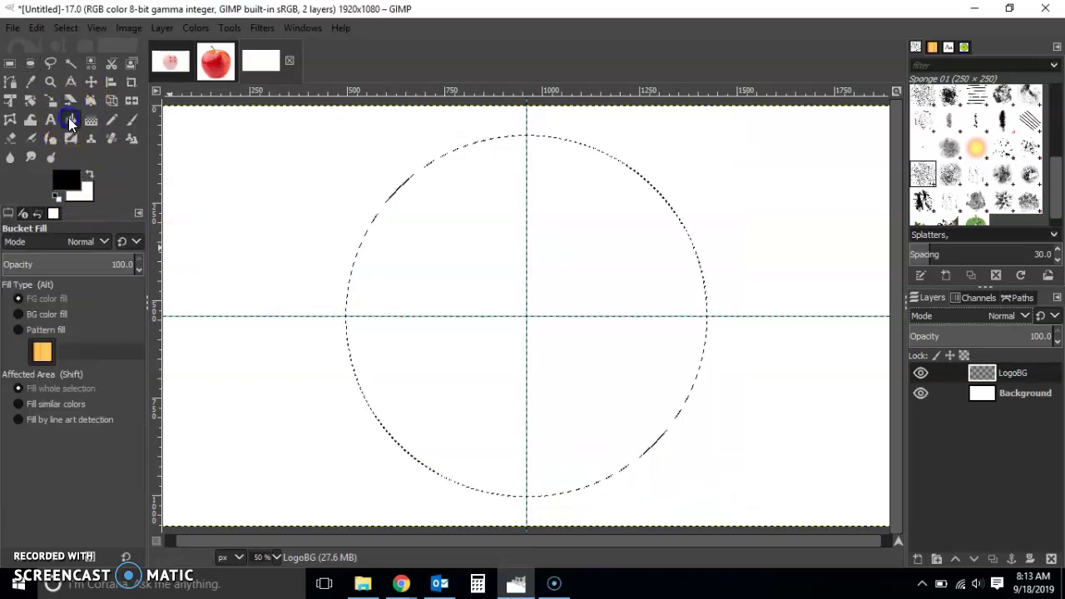
pyautogui.click(481, 194)
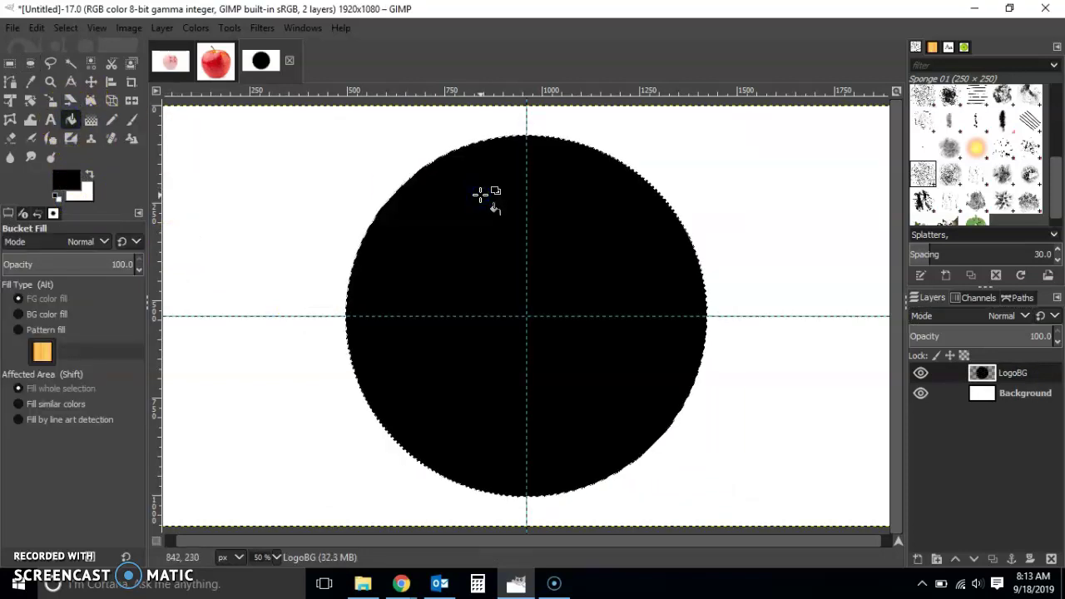
pyautogui.click(40, 285)
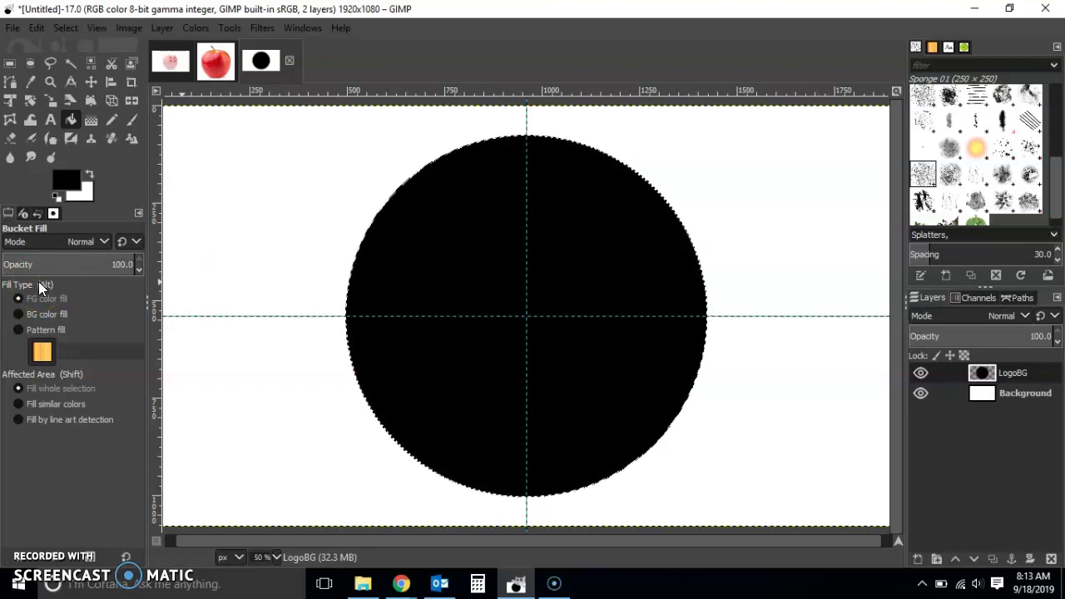
pyautogui.hotkey('ctrl', 'z')
# Step: Fill the whole circular selection with the Pine wood pattern
pyautogui.click(33, 329)
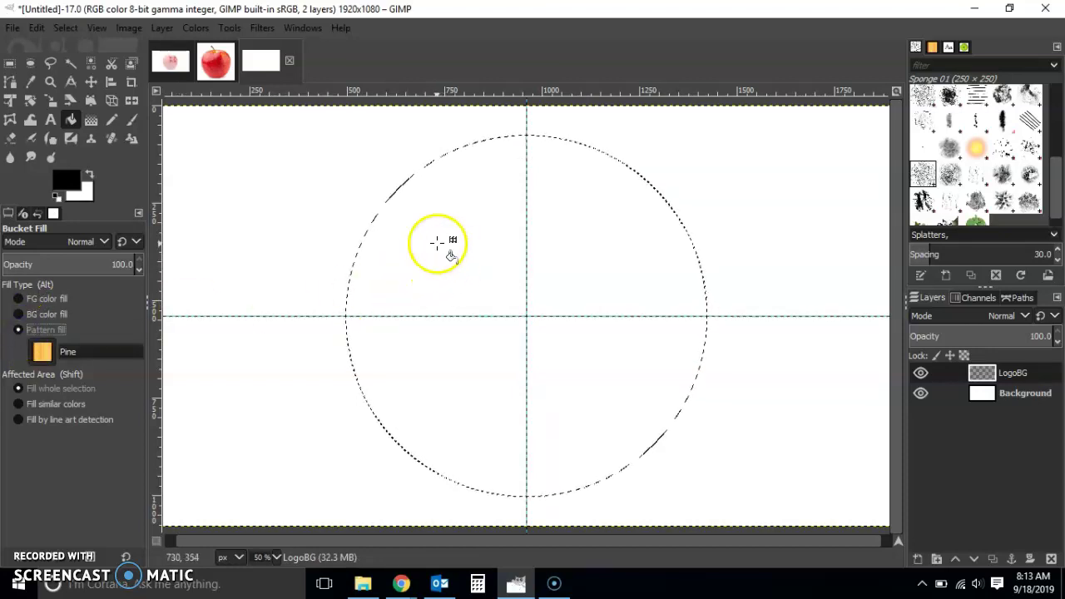
pyautogui.click(102, 352)
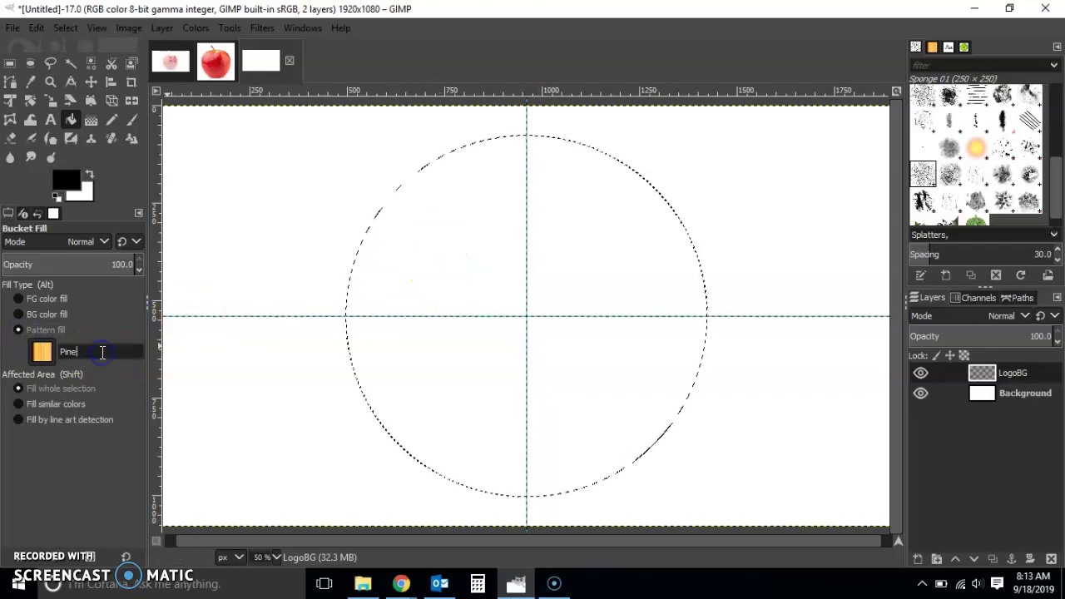
pyautogui.press('Tab')
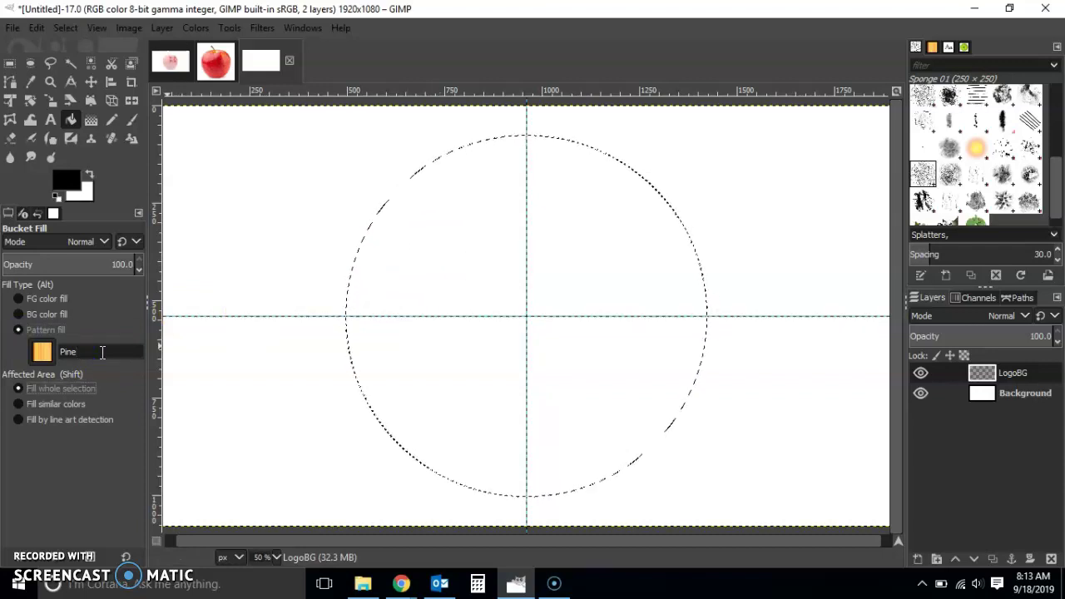
pyautogui.press('Down')
pyautogui.press('Down')
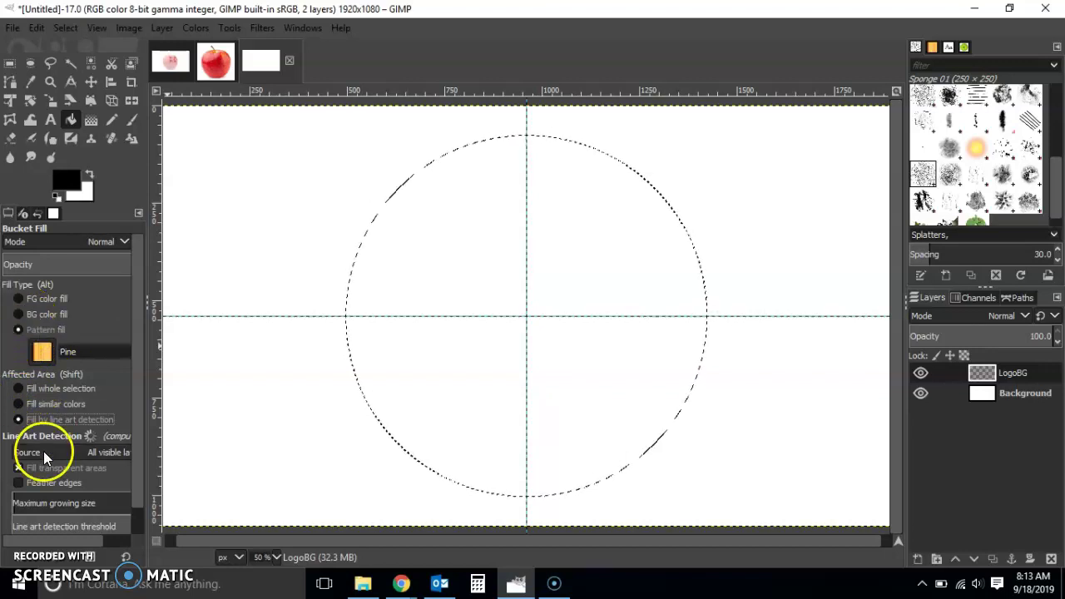
pyautogui.click(32, 314)
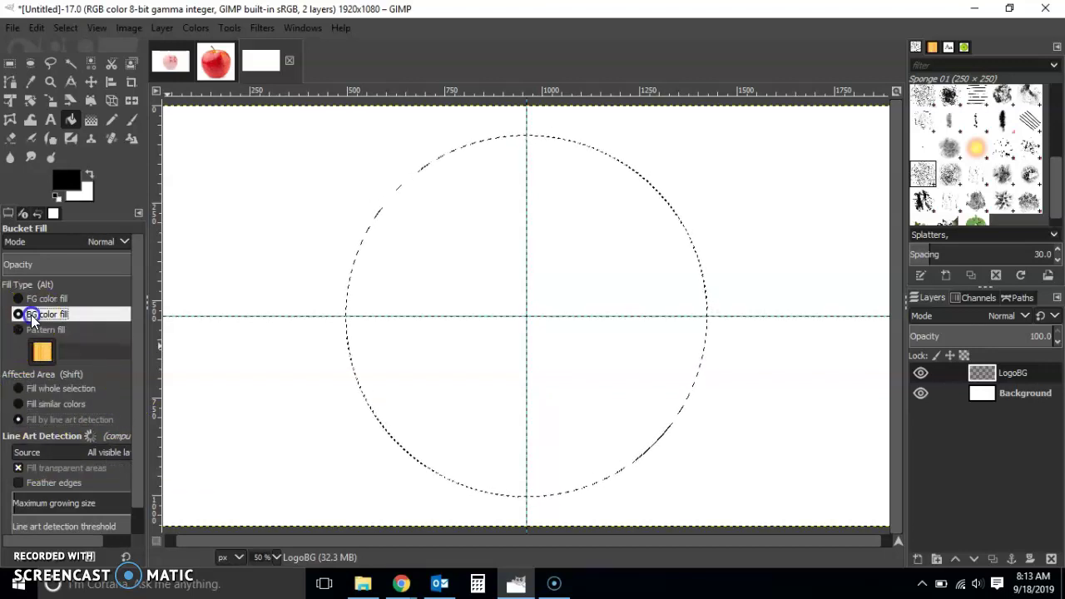
pyautogui.click(31, 330)
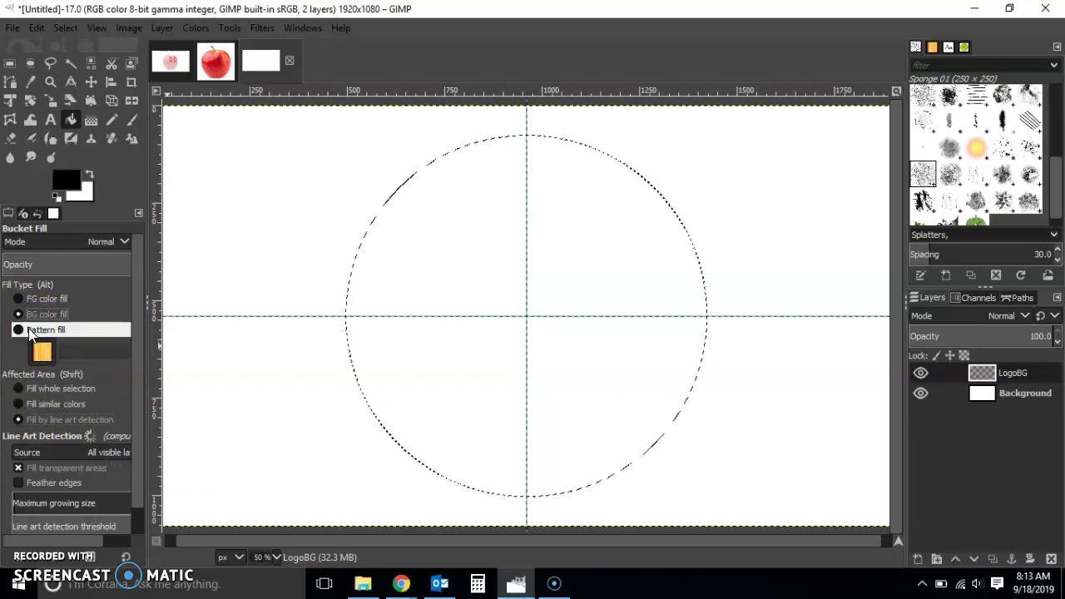
pyautogui.click(25, 387)
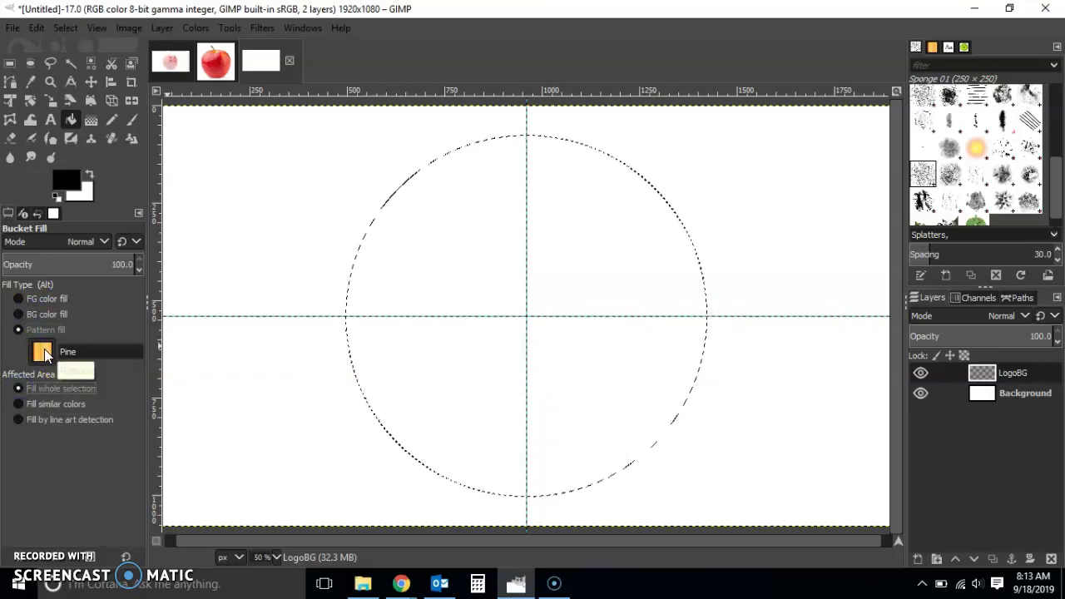
pyautogui.click(403, 255)
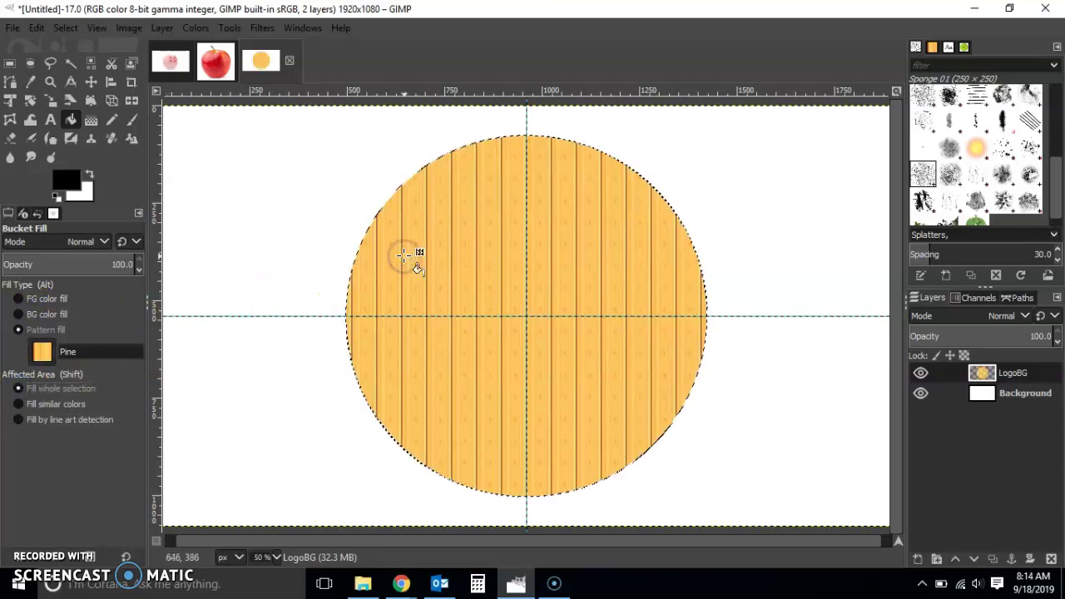
# Step: Deselect the circle and select a 120×716 rectangle over the disc's left edge
pyautogui.click(10, 63)
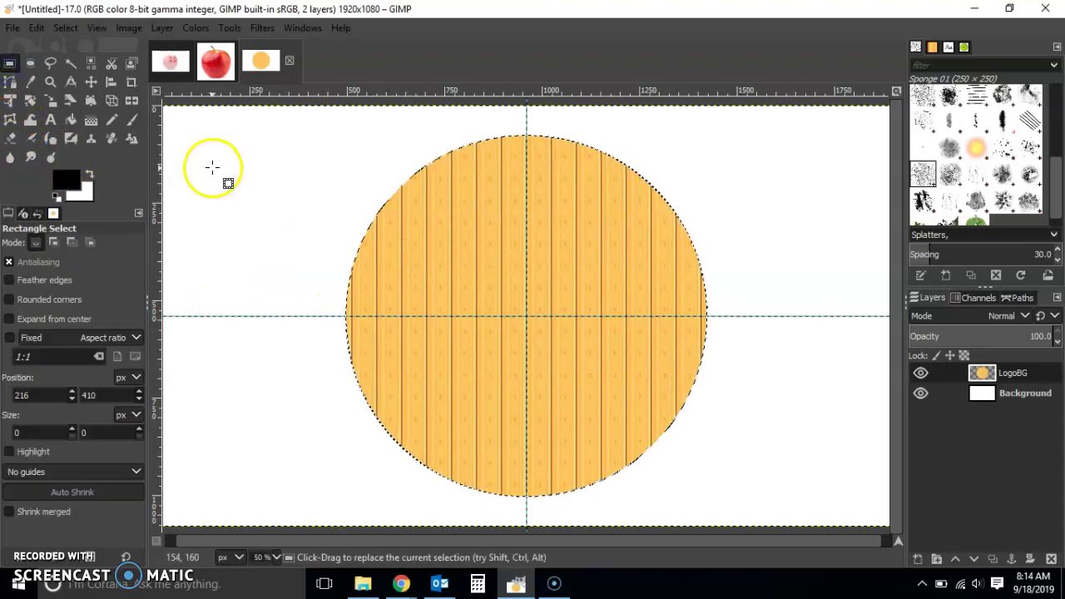
pyautogui.click(212, 167)
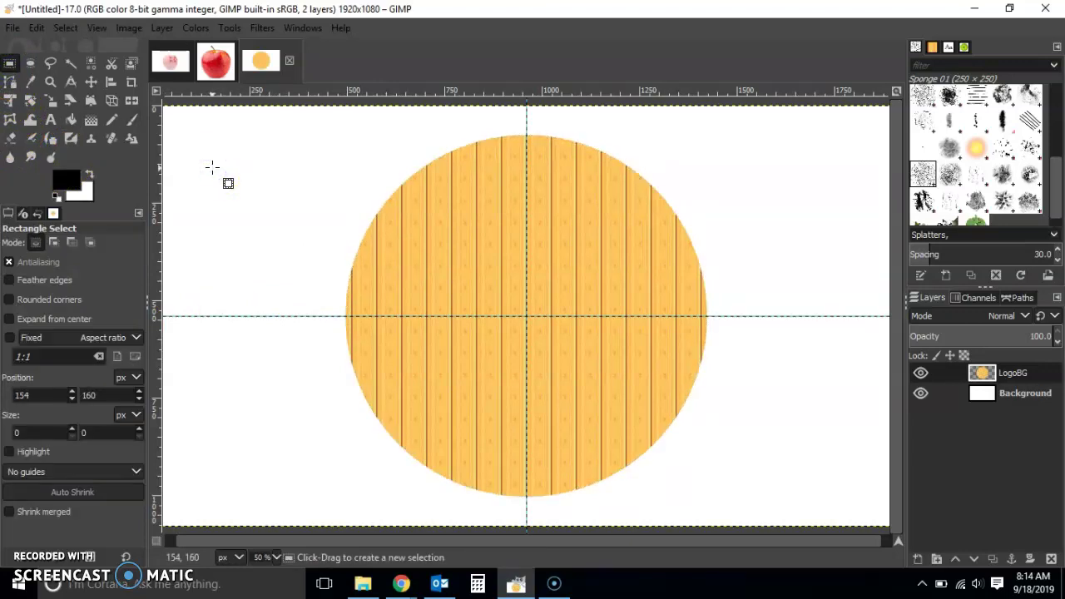
pyautogui.click(368, 313)
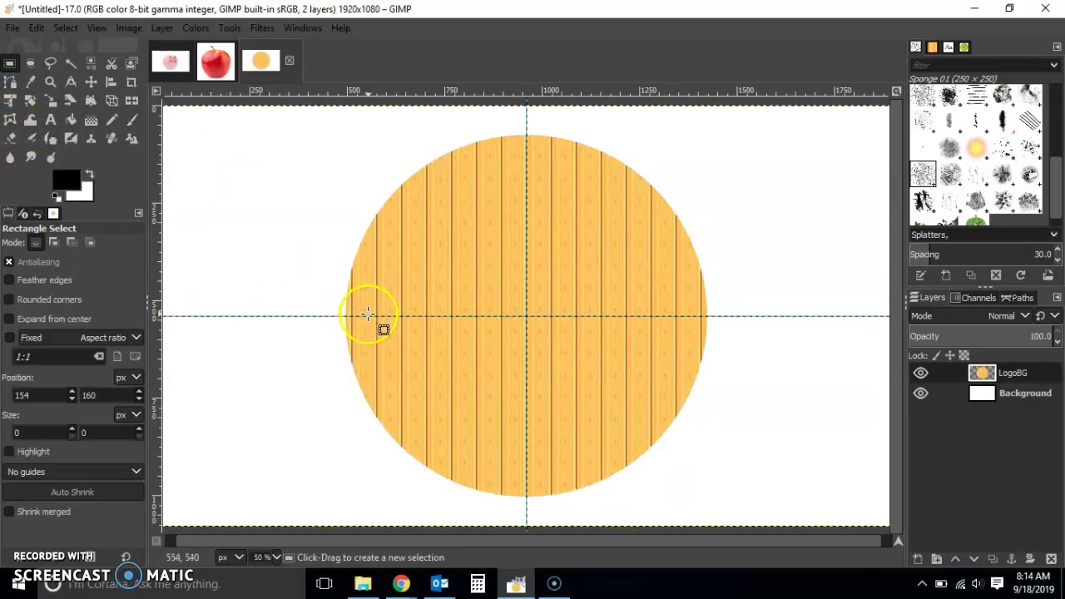
pyautogui.click(405, 226)
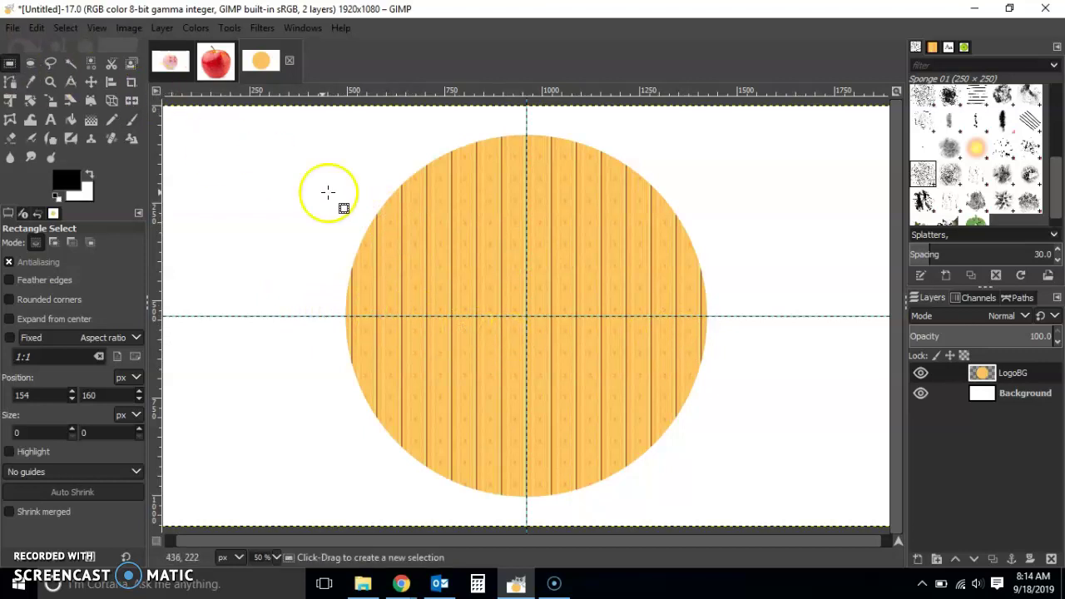
pyautogui.moveTo(375, 186); pyautogui.dragTo(330, 464)
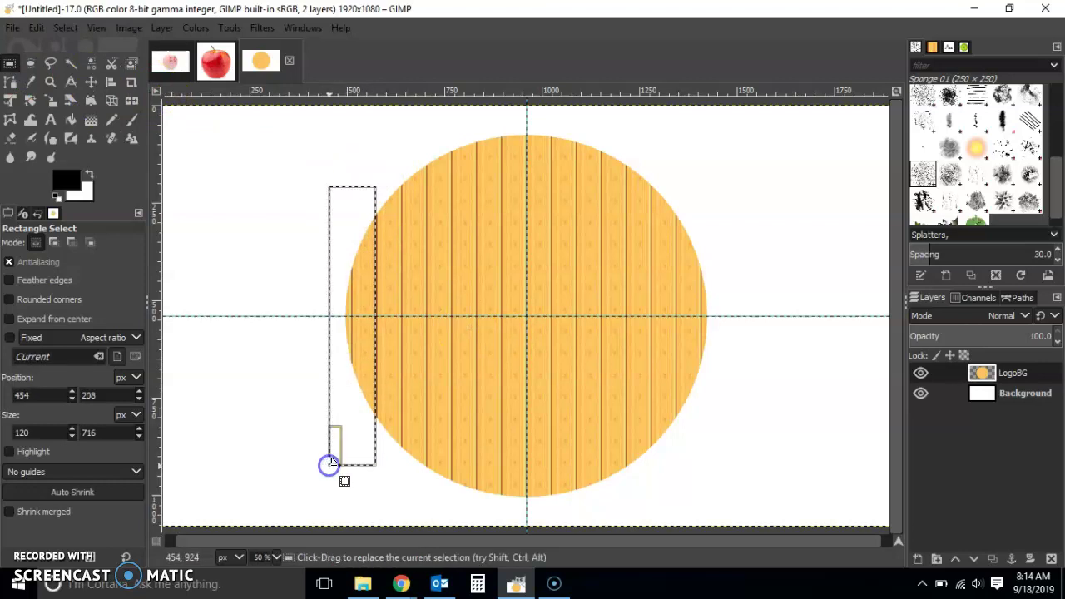
# Step: Clear the selection and add a vertical guide at 30%
pyautogui.click(740, 333)
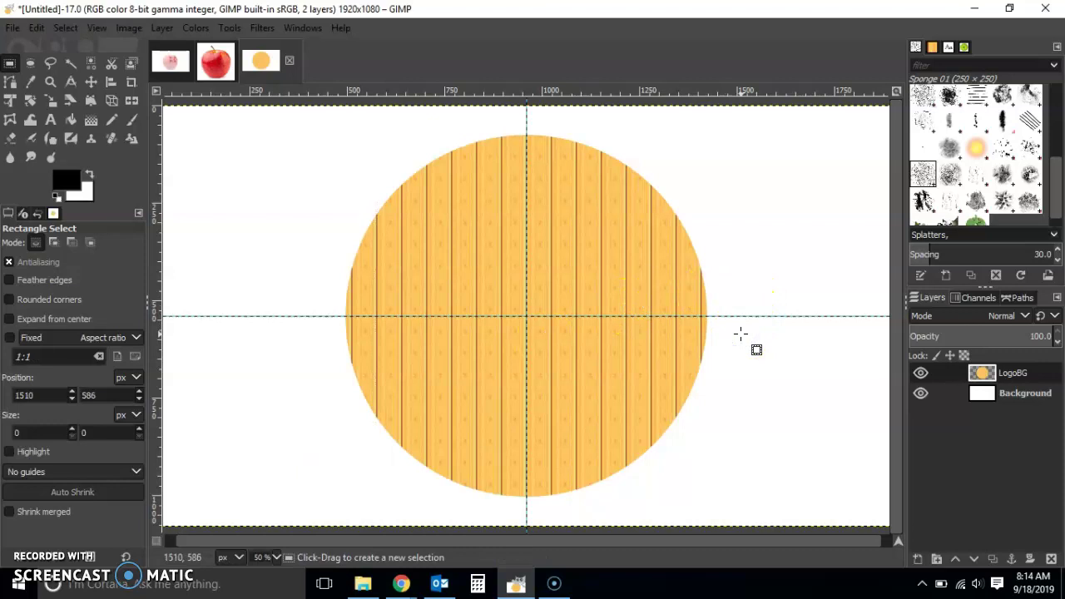
pyautogui.click(130, 28)
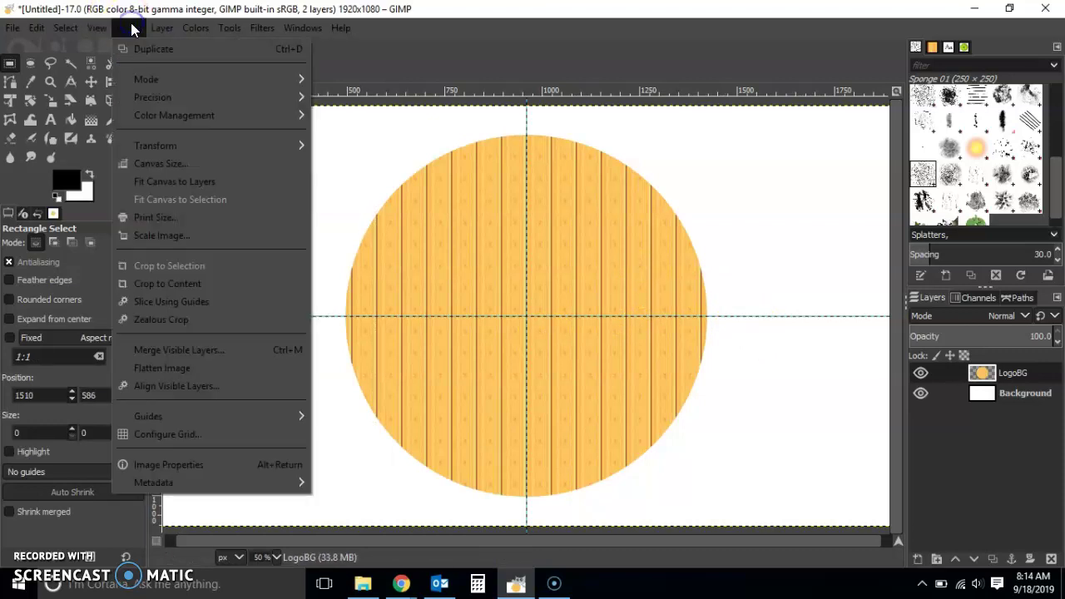
pyautogui.moveTo(131, 30); pyautogui.dragTo(206, 416)
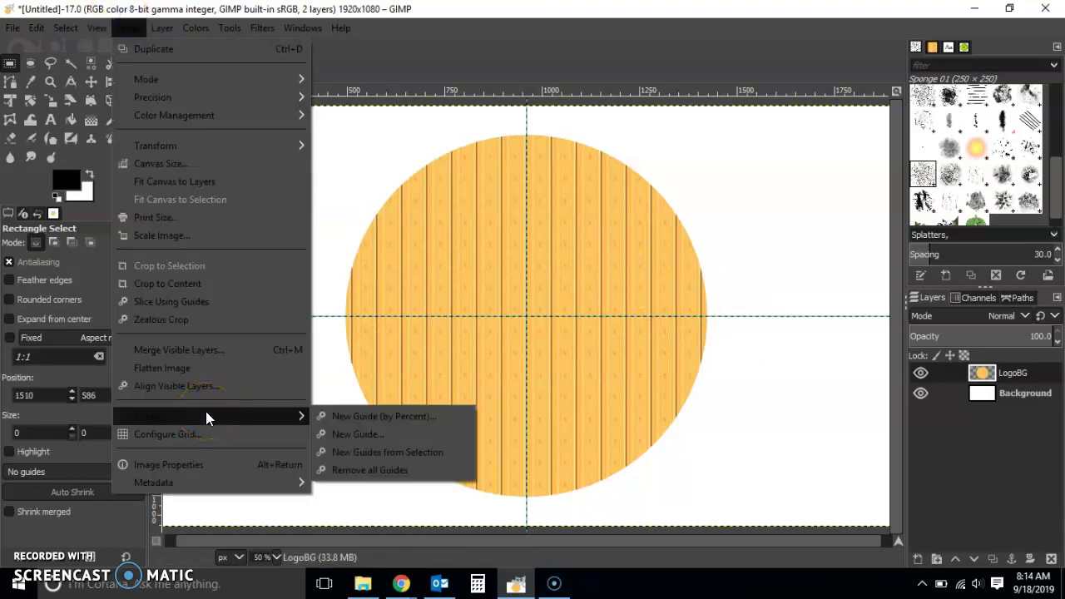
pyautogui.click(327, 416)
pyautogui.click(362, 411)
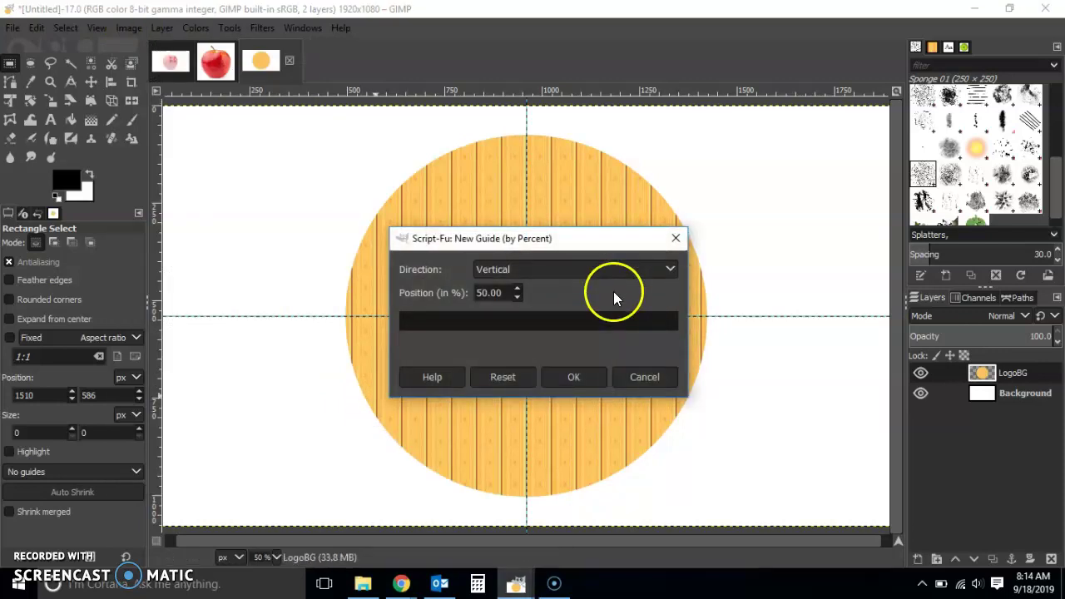
pyautogui.click(487, 293)
pyautogui.press('BackSpace')
pyautogui.write('3')
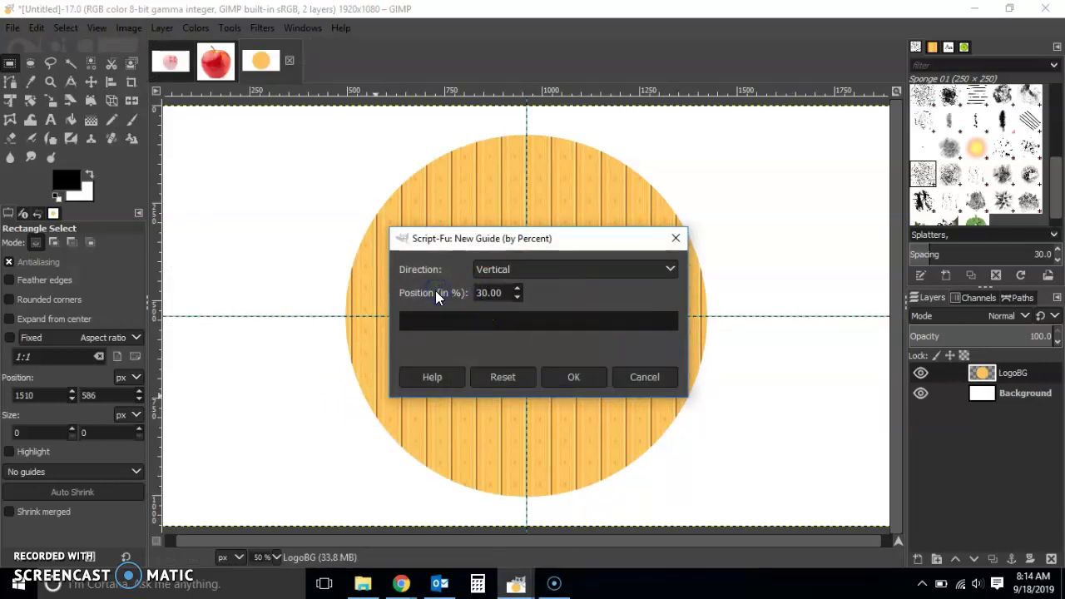
pyautogui.click(573, 376)
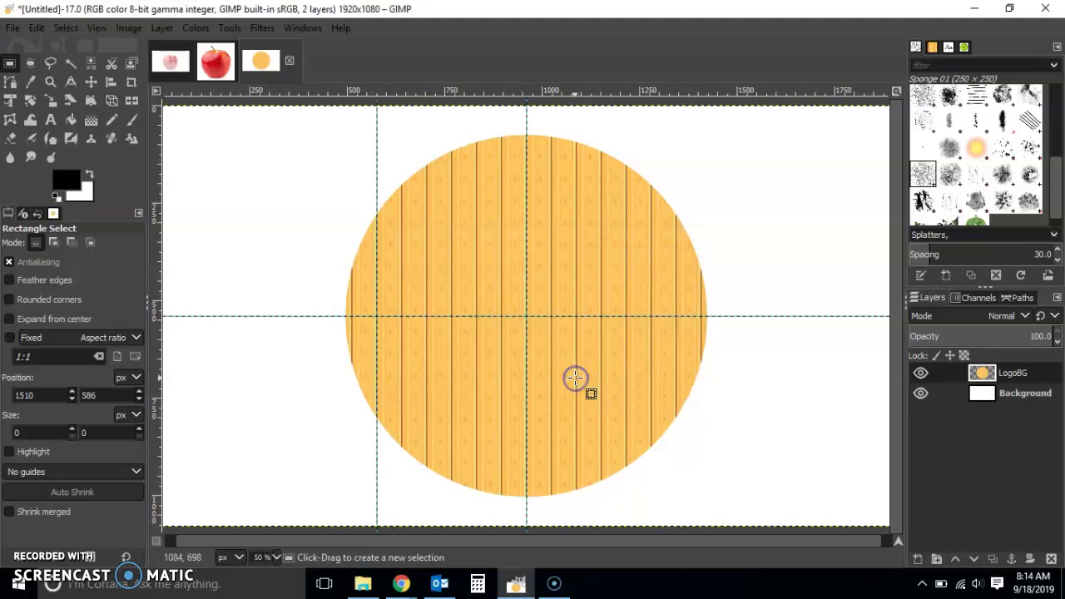
# Step: Add a second vertical guide at 70%
pyautogui.click(131, 29)
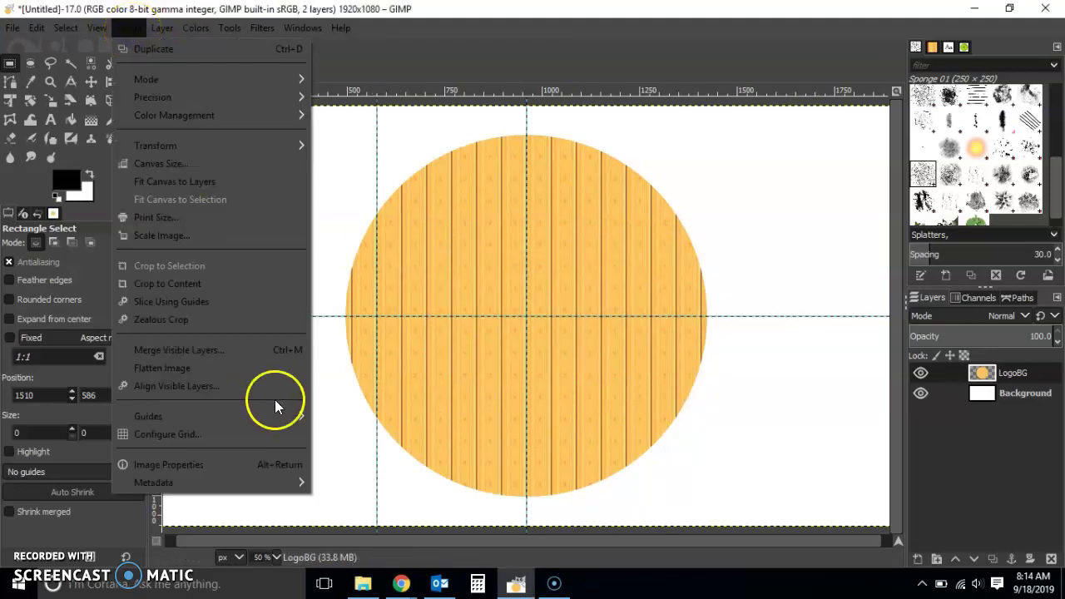
pyautogui.moveTo(245, 413)
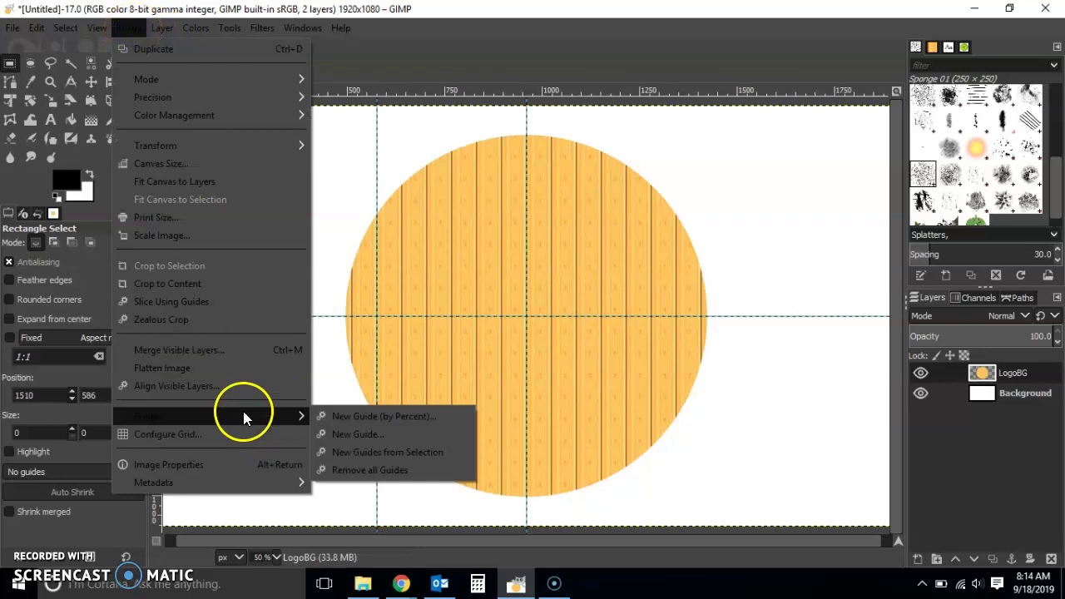
pyautogui.click(386, 415)
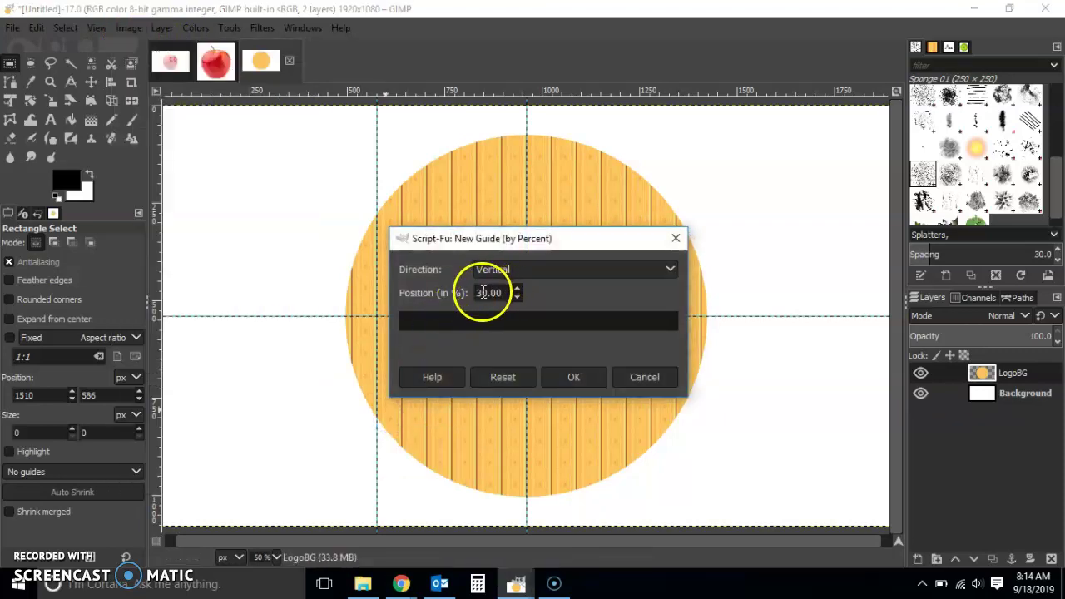
pyautogui.click(478, 292)
pyautogui.write('7')
pyautogui.click(554, 368)
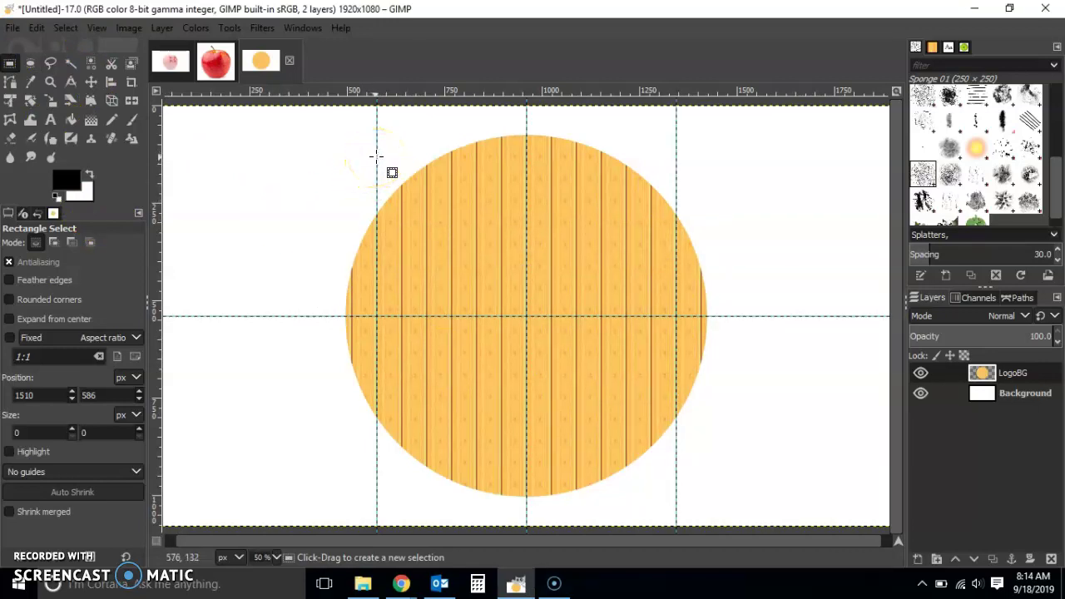
# Step: Delete the disc's parts outside the 30% and 70% guides, then deselect
pyautogui.moveTo(376, 156); pyautogui.dragTo(312, 472)
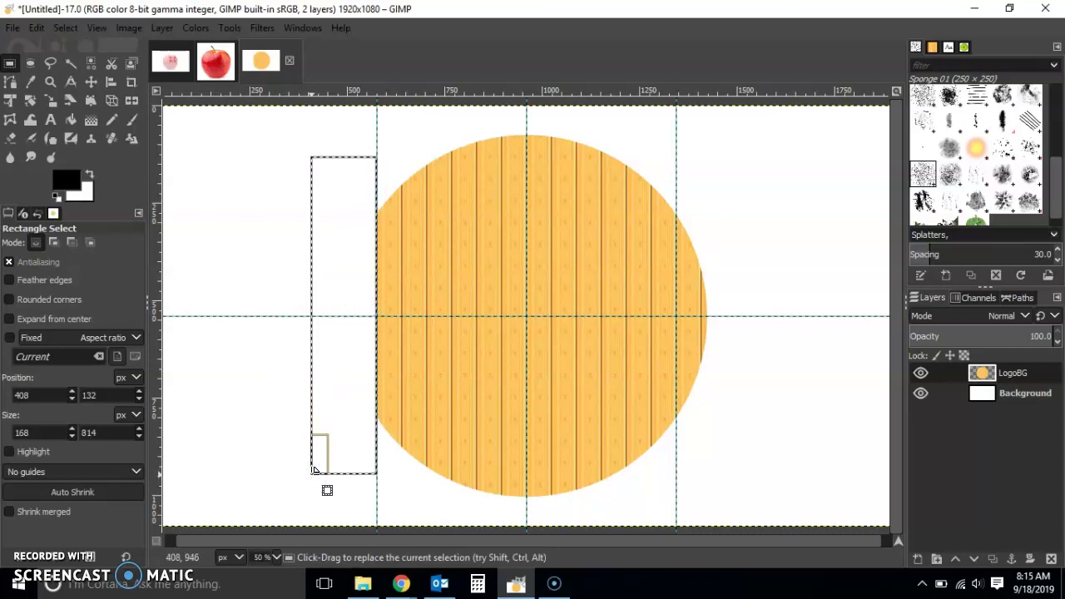
pyautogui.moveTo(315, 470); pyautogui.dragTo(314, 471)
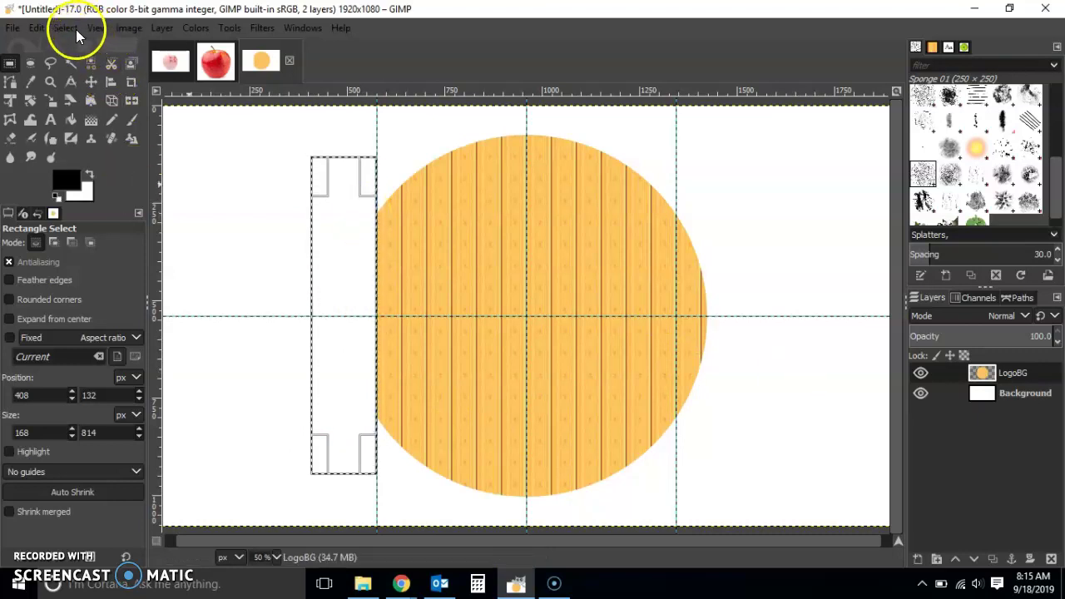
pyautogui.click(33, 30)
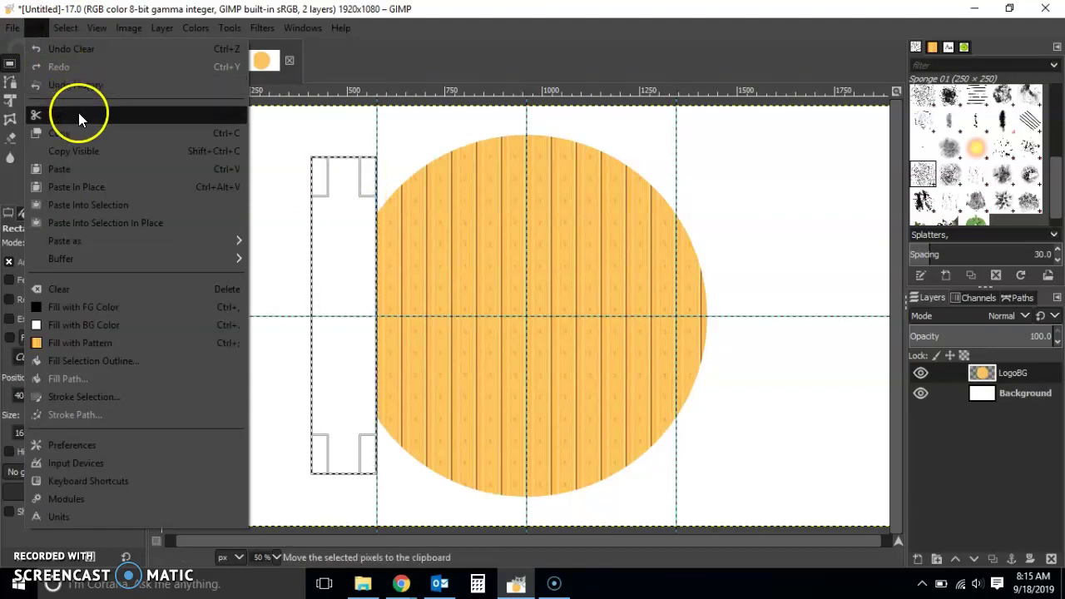
pyautogui.moveTo(129, 27)
pyautogui.click(682, 179)
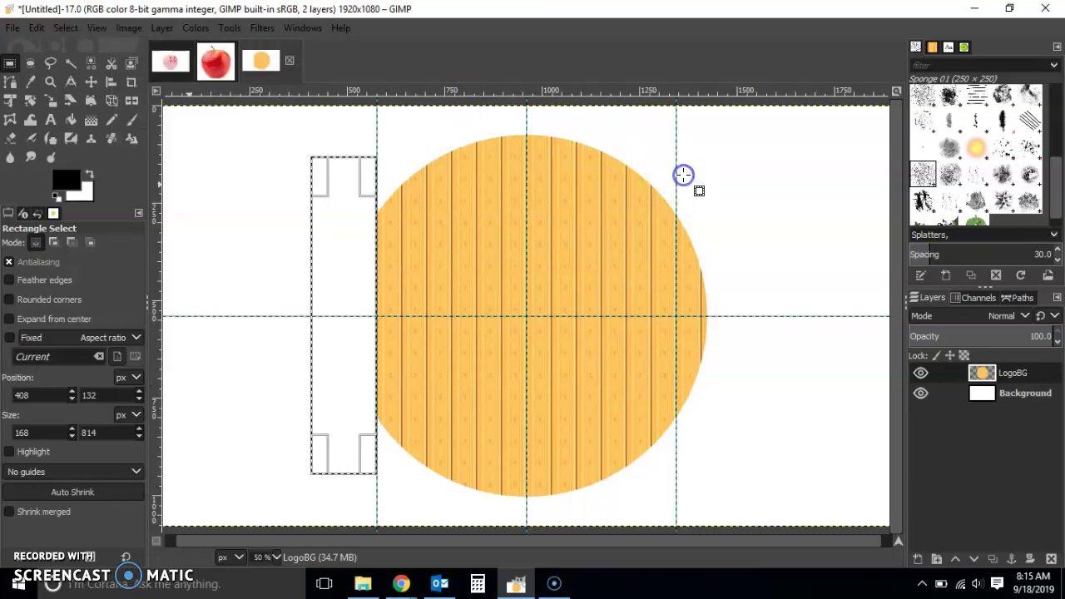
pyautogui.moveTo(676, 154); pyautogui.dragTo(725, 487)
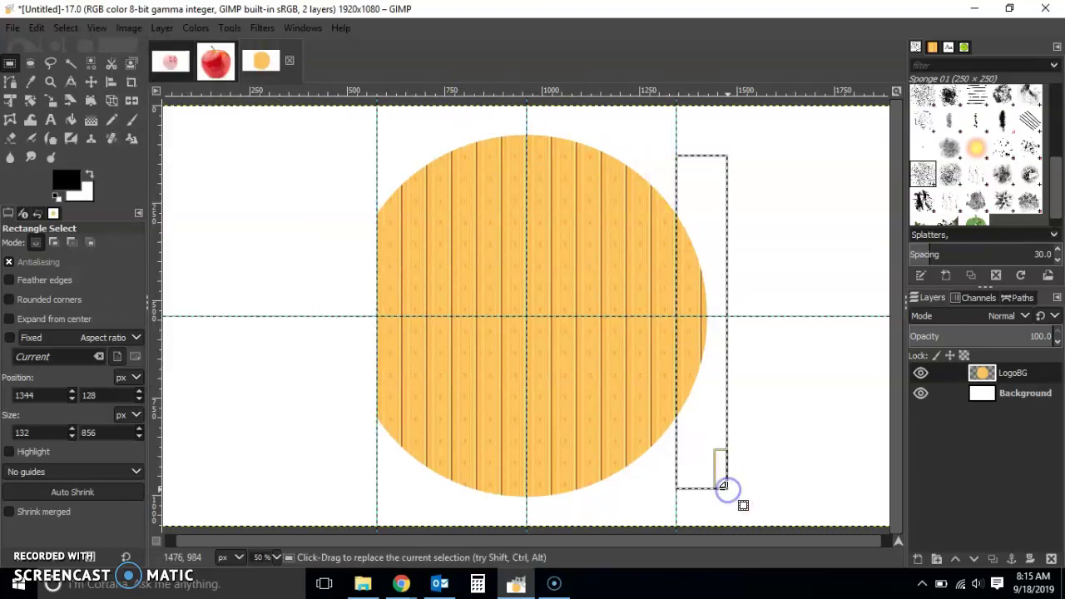
pyautogui.press('Delete')
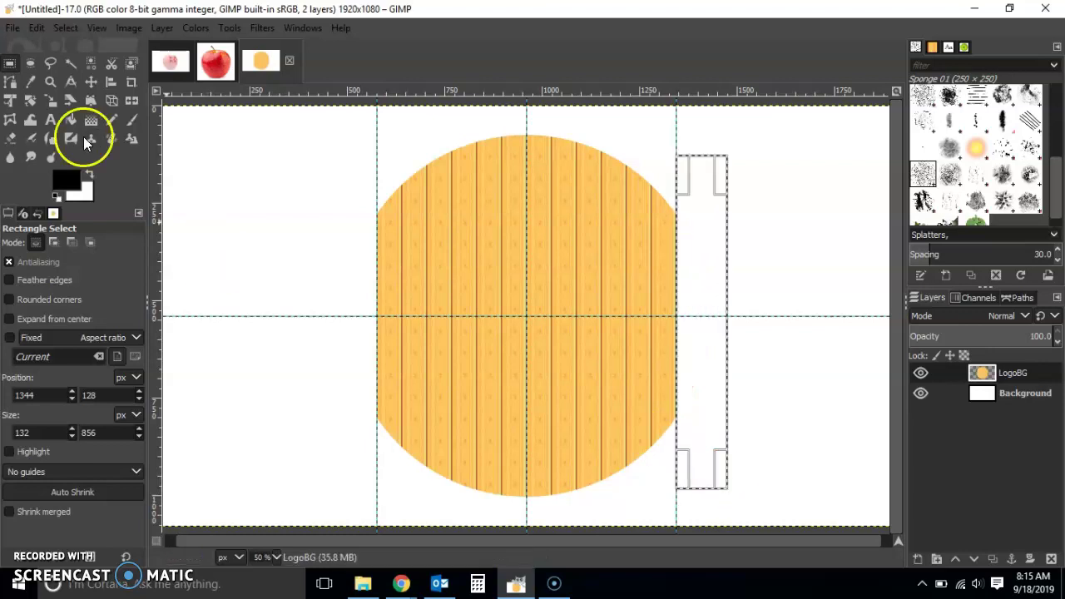
pyautogui.click(188, 168)
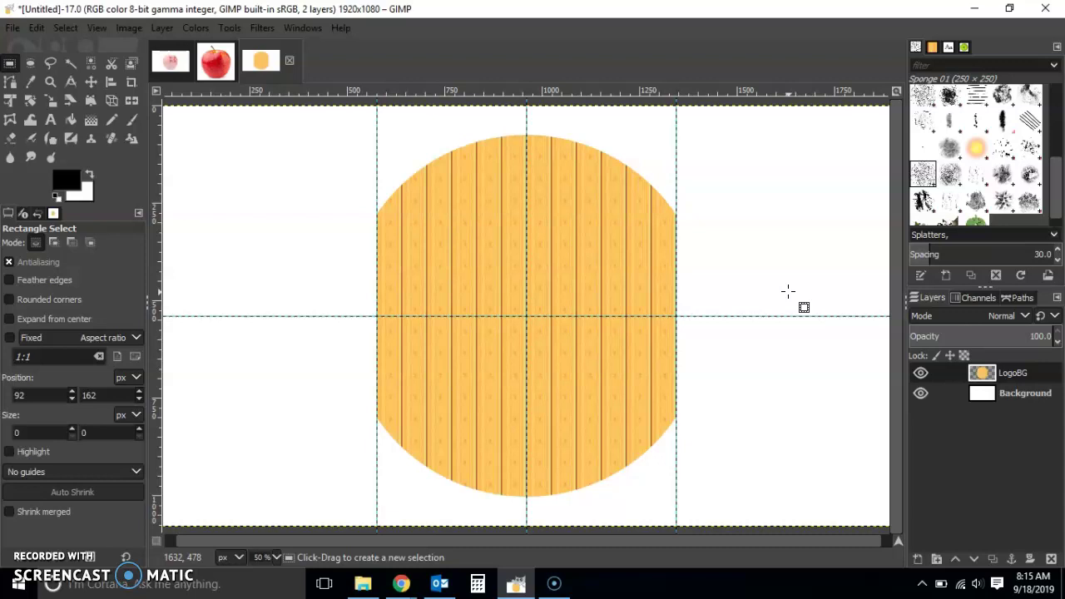
# Step: Switch to Ellipse Select with Fixed aspect ratio turned off
pyautogui.scroll(-1, 788, 291)
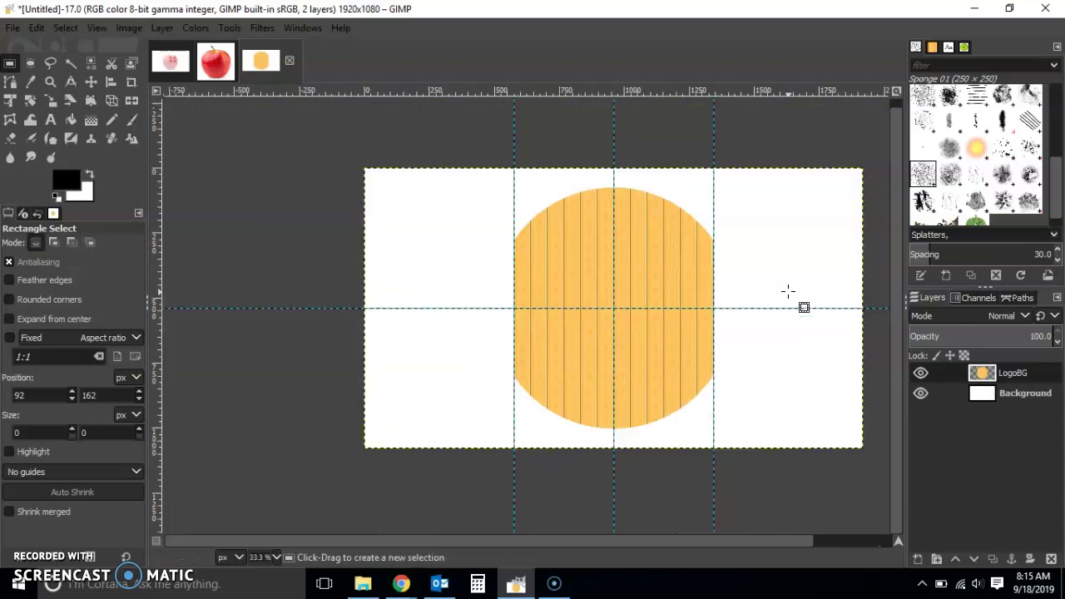
pyautogui.scroll(-1, 526, 204)
pyautogui.click(518, 214)
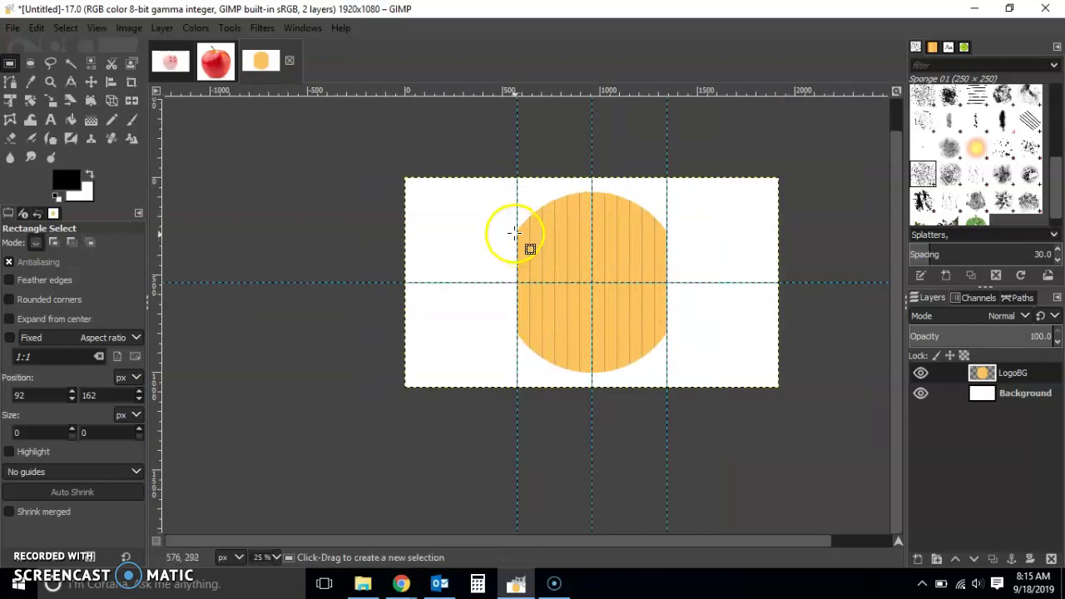
pyautogui.click(375, 235)
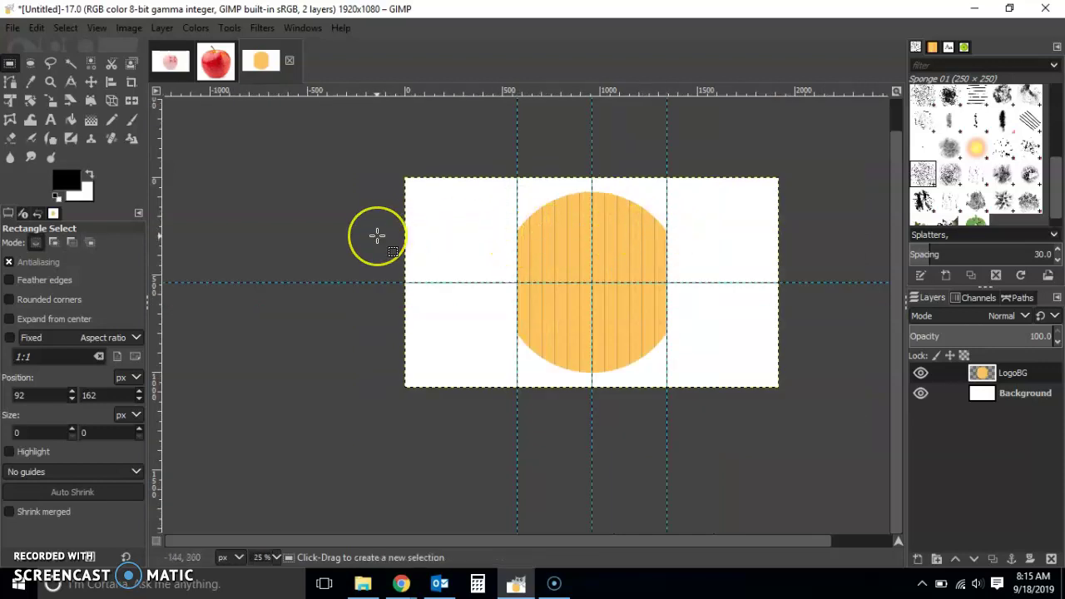
pyautogui.click(55, 119)
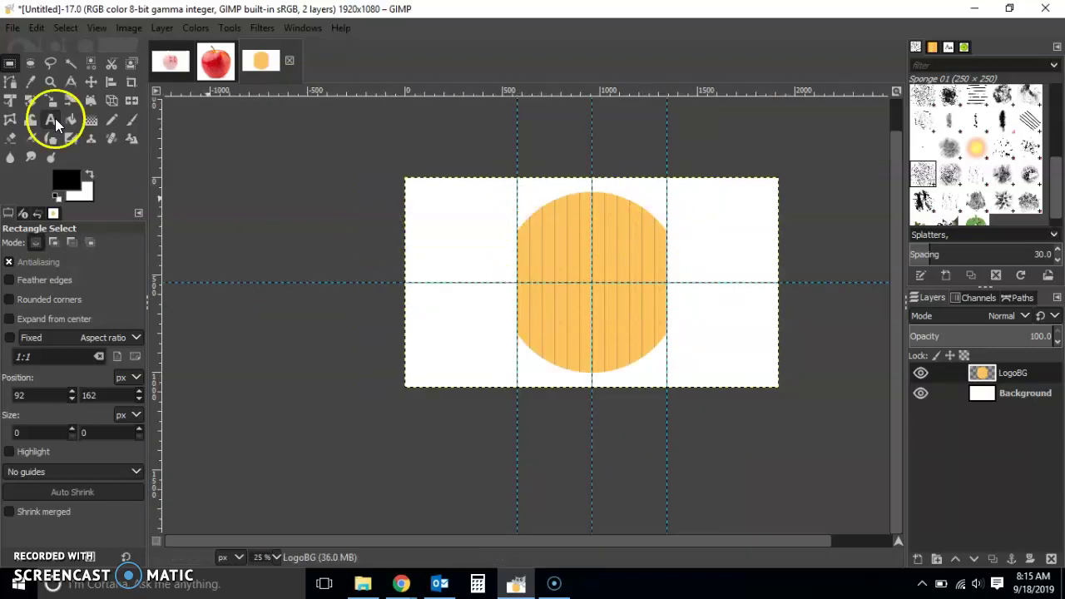
pyautogui.click(32, 62)
pyautogui.click(200, 280)
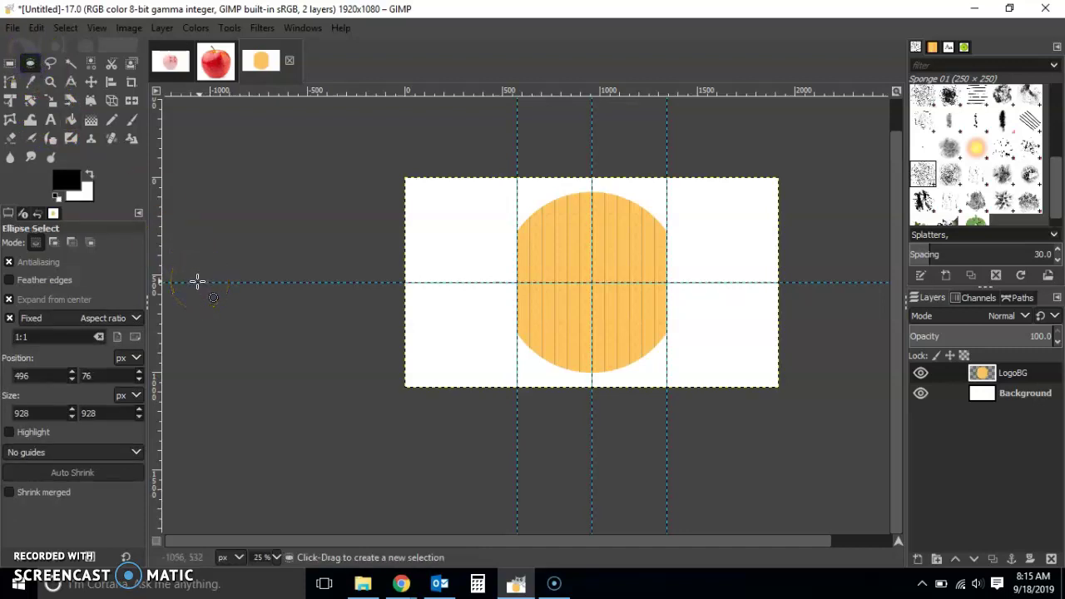
pyautogui.click(9, 318)
pyautogui.click(571, 270)
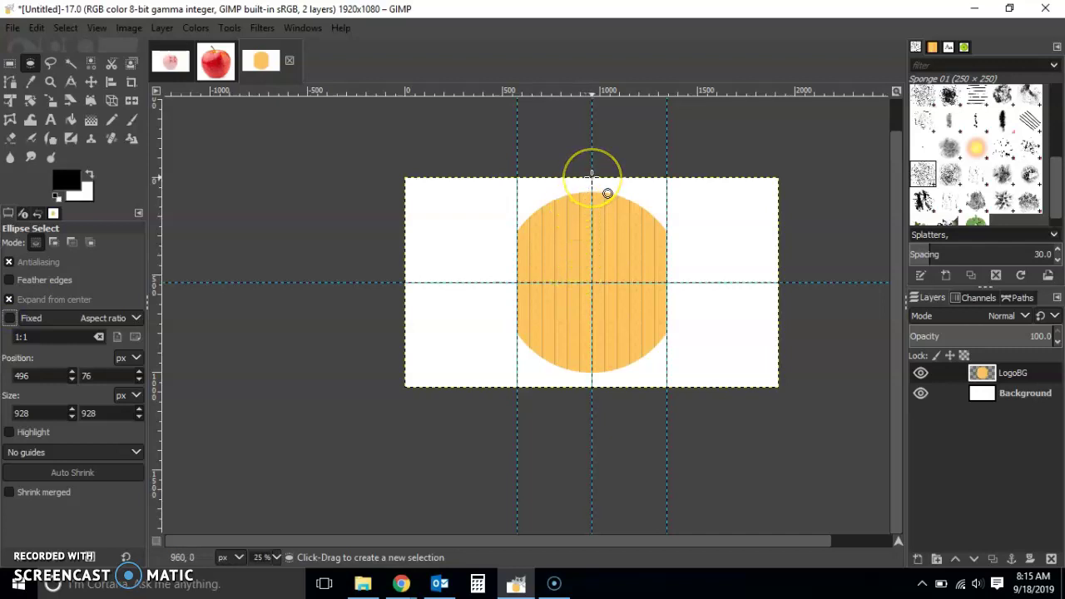
# Step: Delete the shape's top inside a wide ellipse, then deselect
pyautogui.moveTo(591, 175); pyautogui.dragTo(811, 238)
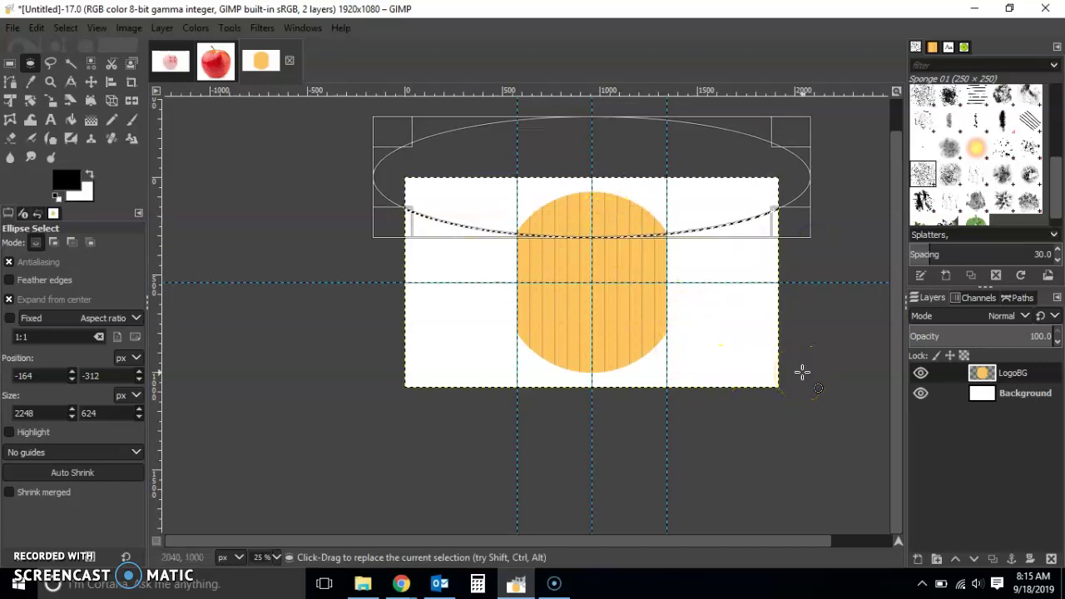
pyautogui.press('Delete')
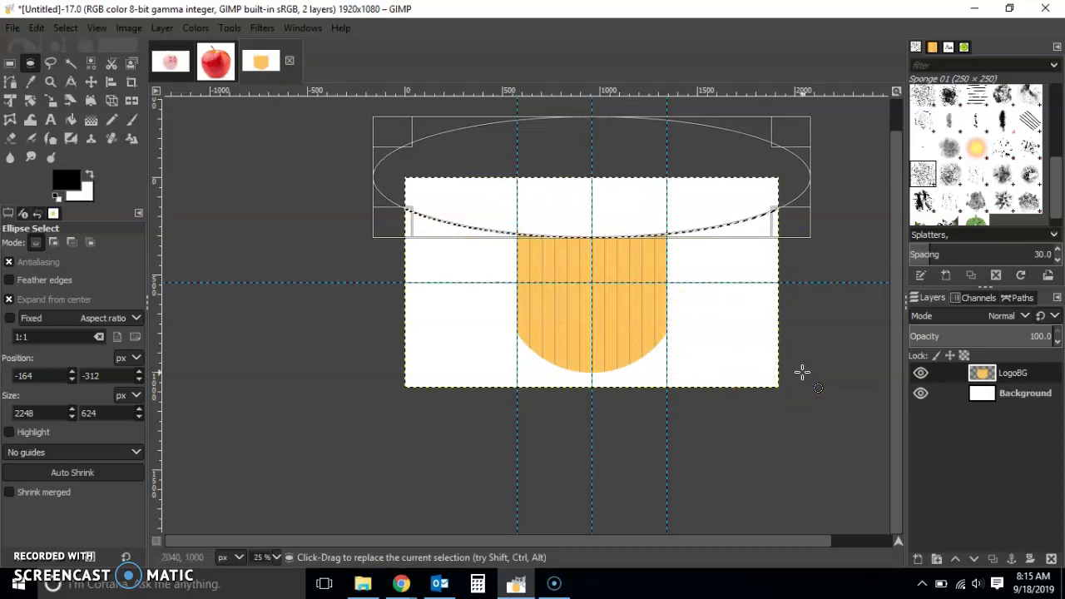
pyautogui.click(10, 63)
pyautogui.click(230, 237)
pyautogui.click(704, 380)
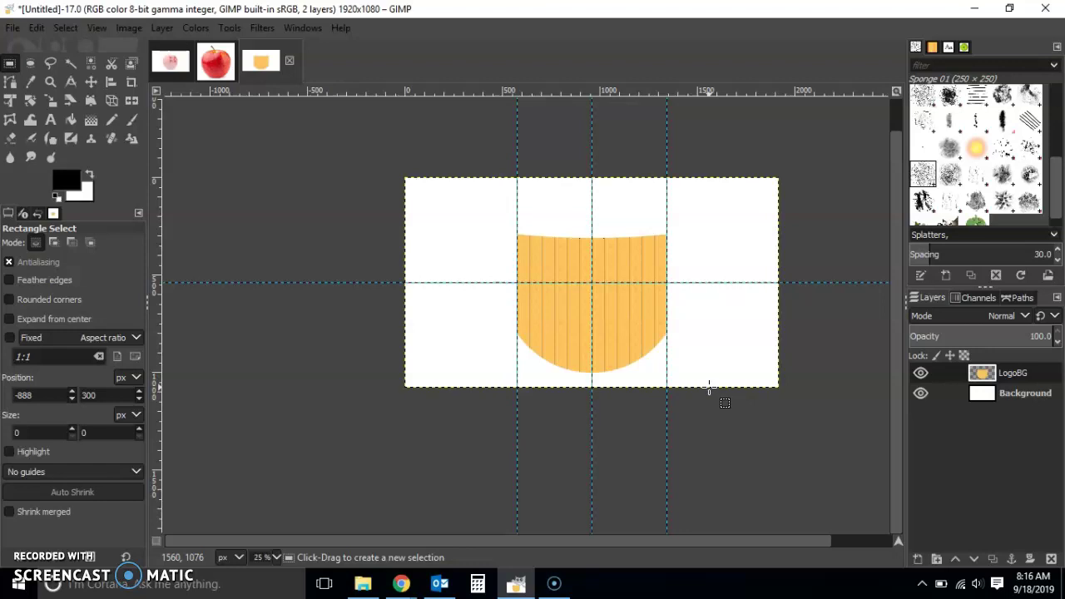
pyautogui.scroll(1, 709, 385)
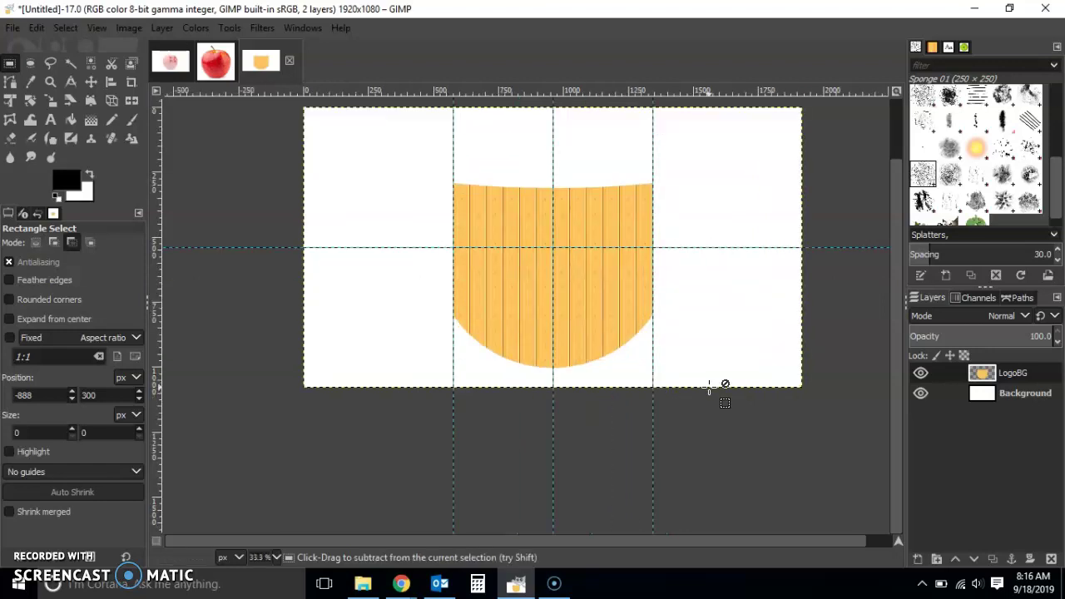
# Step: Start scaling the LogoBG layer with the Scale tool
pyautogui.scroll(-1, 708, 386)
pyautogui.click(606, 373)
pyautogui.click(46, 154)
pyautogui.click(30, 121)
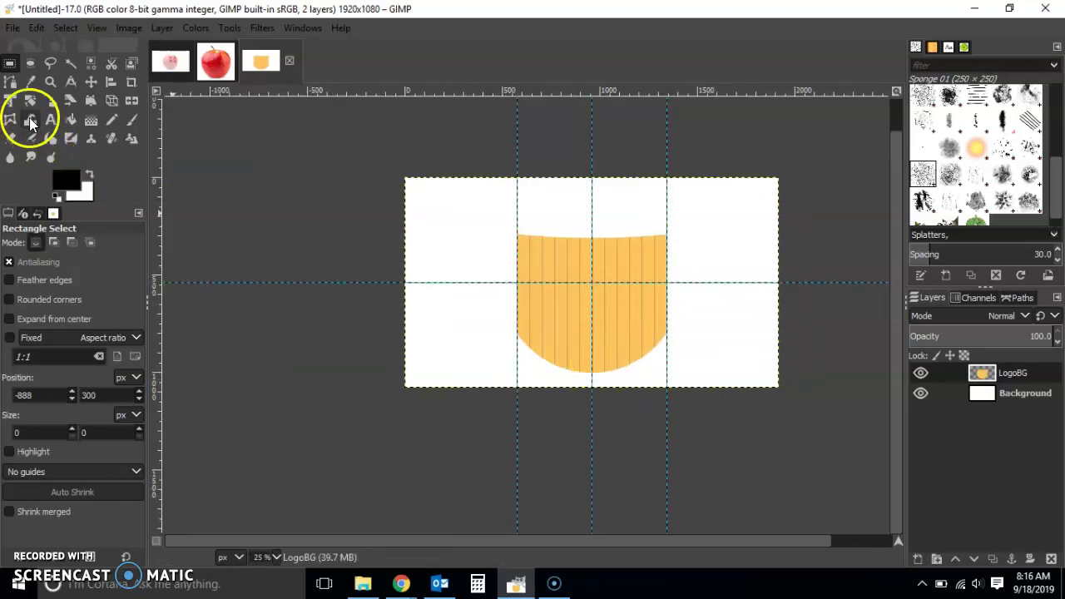
pyautogui.click(51, 100)
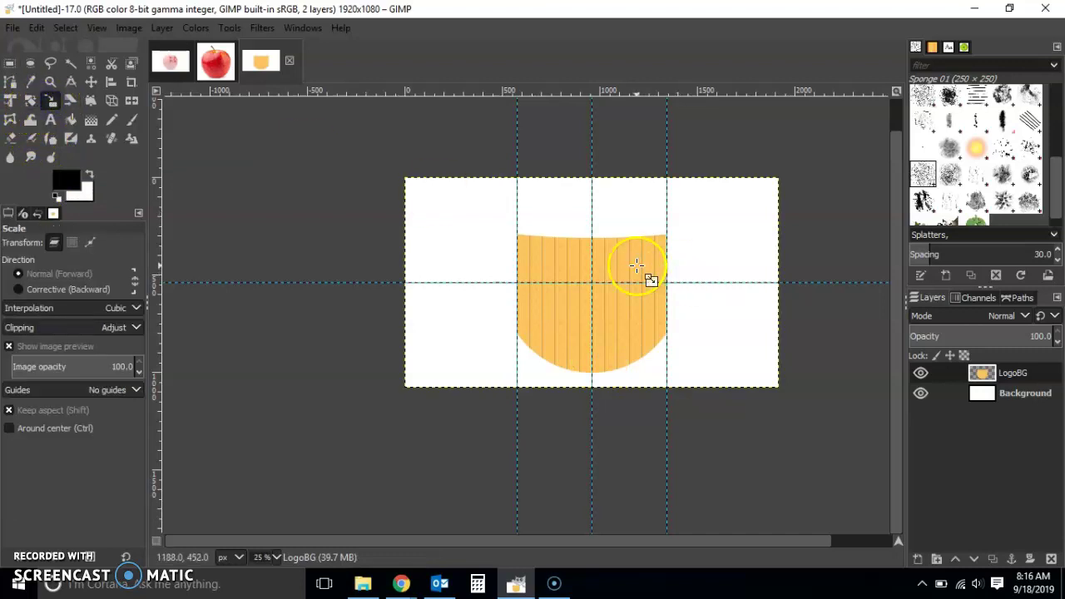
pyautogui.click(636, 265)
pyautogui.click(807, 159)
pyautogui.click(679, 158)
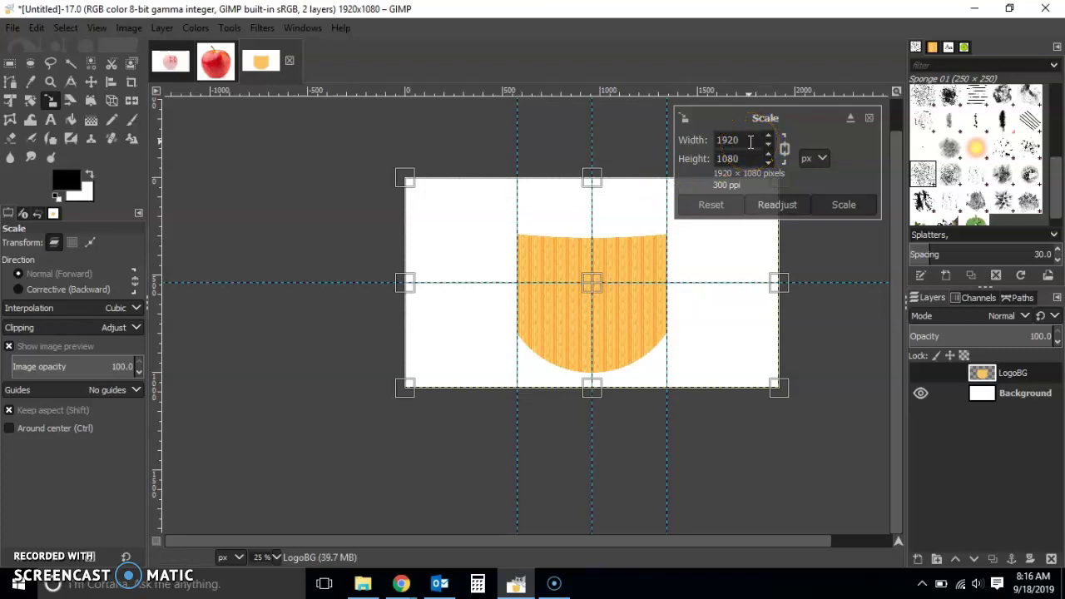
# Step: Unlink width and height and scale the layer to 1920×1333
pyautogui.click(784, 149)
pyautogui.scroll(14, 754, 160)
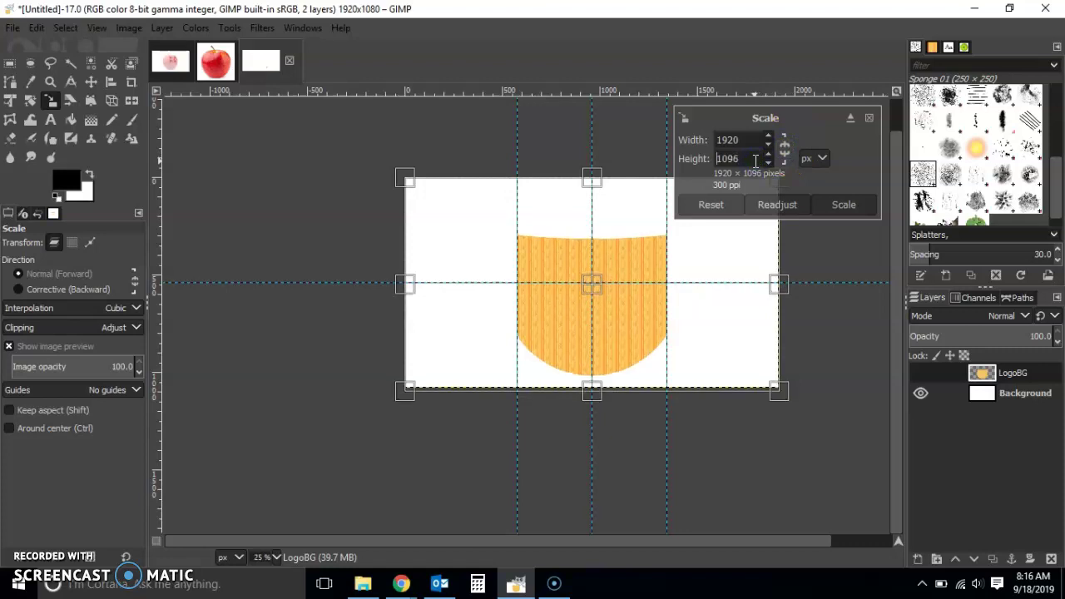
pyautogui.scroll(11, 755, 159)
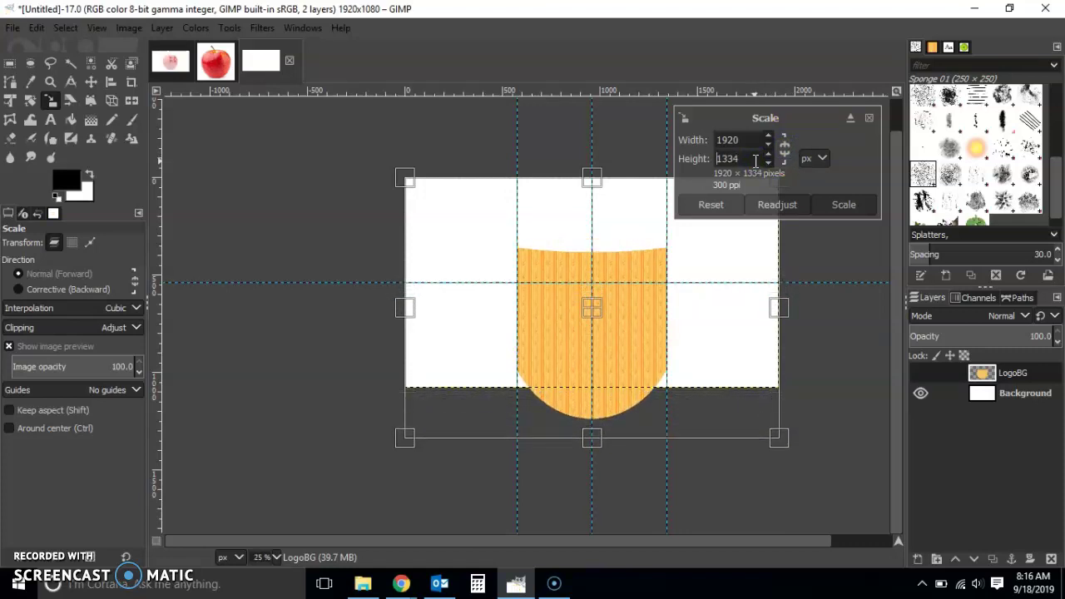
pyautogui.scroll(-1, 754, 160)
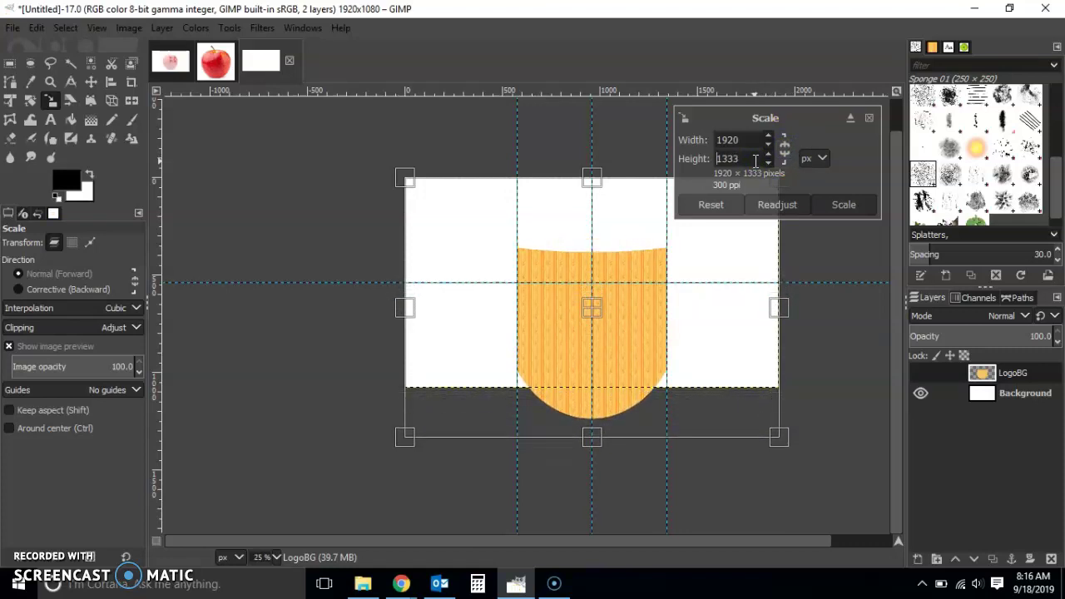
pyautogui.click(838, 210)
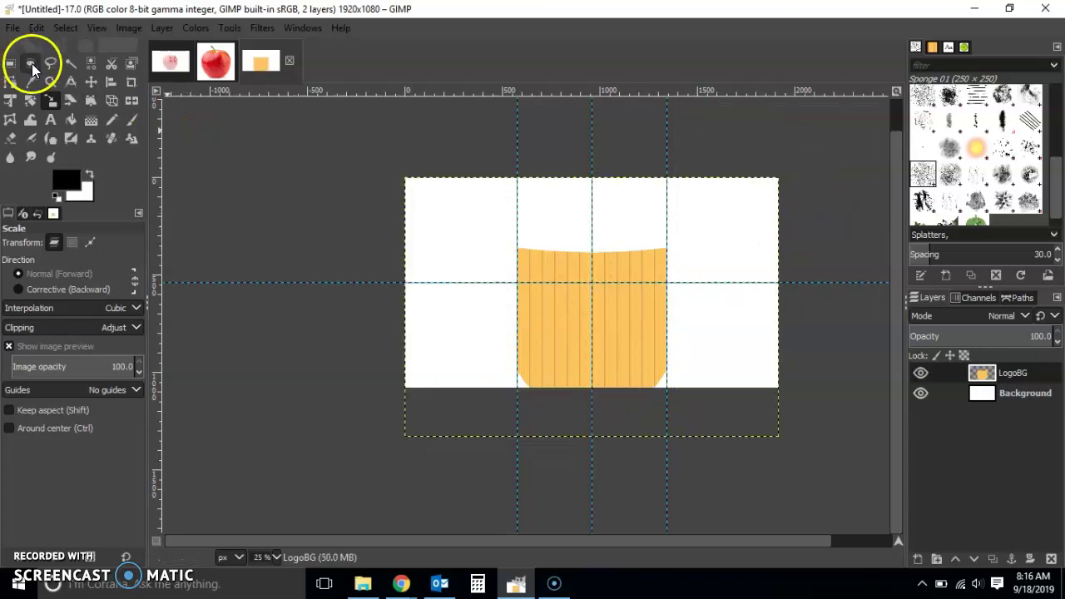
pyautogui.click(91, 81)
# Step: Drag the LogoBG layer upward so its rounded bottom fits, and select none
pyautogui.moveTo(417, 284); pyautogui.dragTo(417, 236)
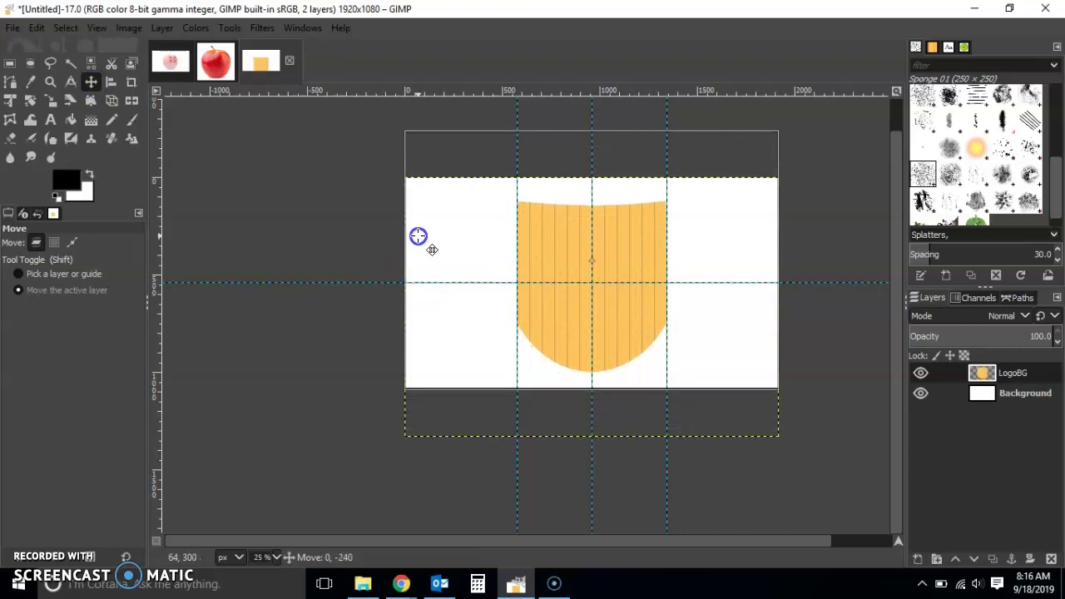
pyautogui.click(291, 288)
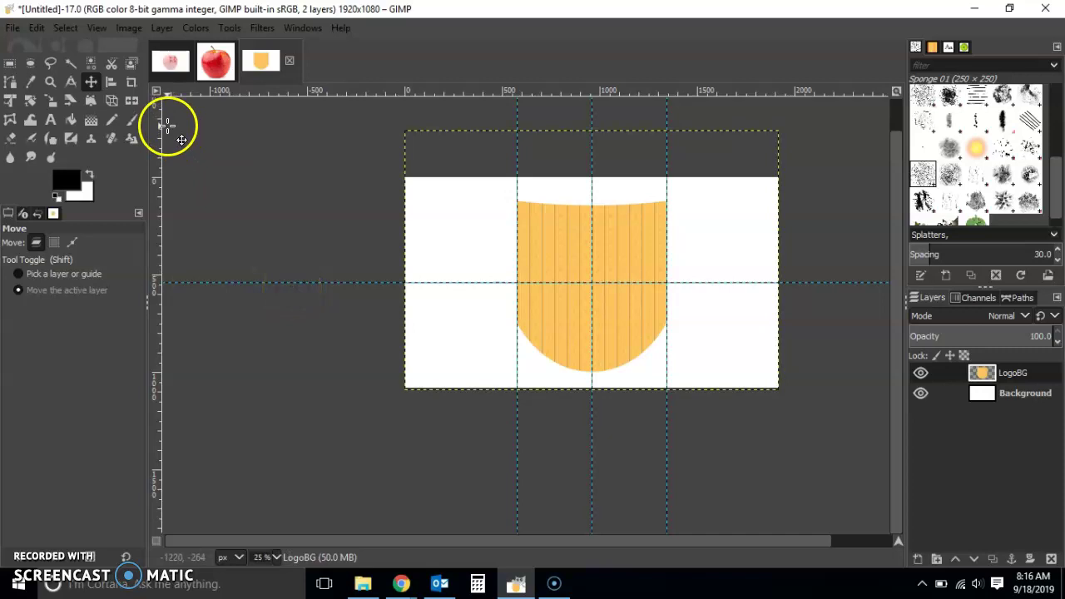
pyautogui.click(65, 28)
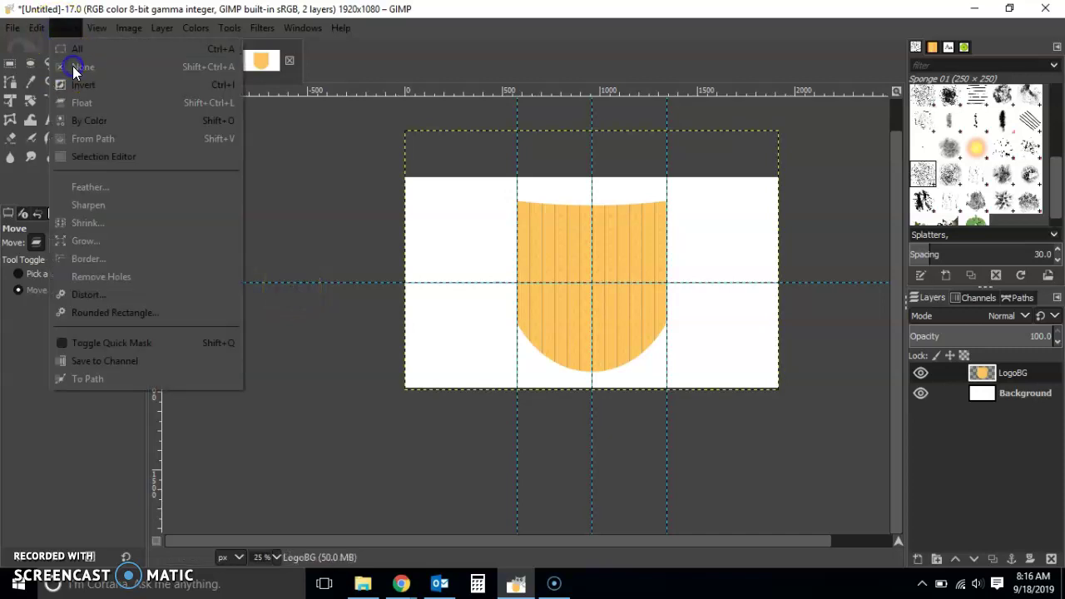
pyautogui.click(72, 65)
pyautogui.scroll(2, 325, 160)
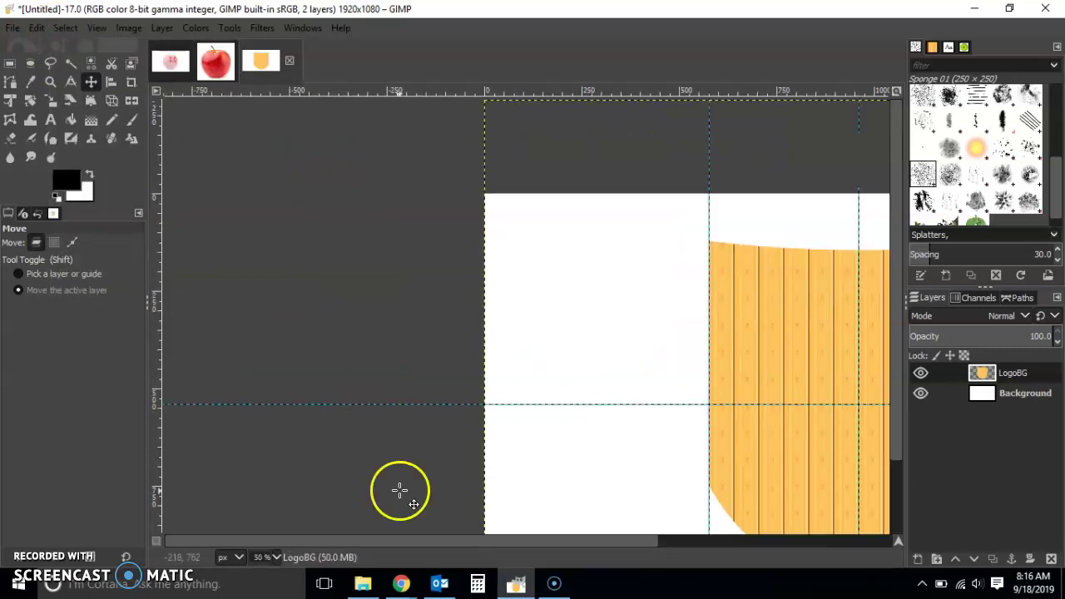
pyautogui.moveTo(396, 540); pyautogui.dragTo(491, 544)
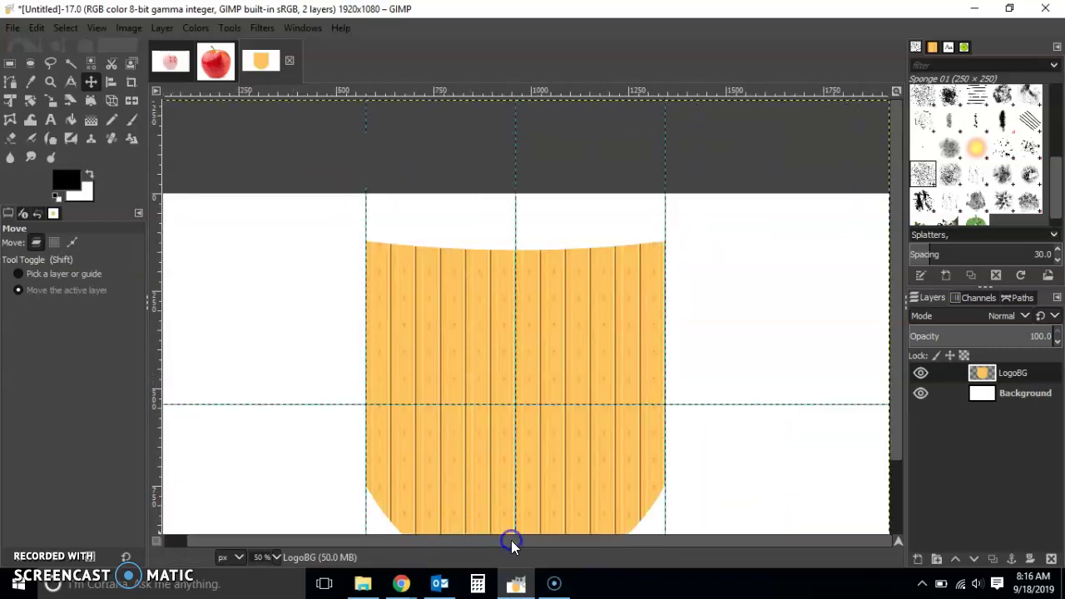
pyautogui.scroll(-3, 896, 341)
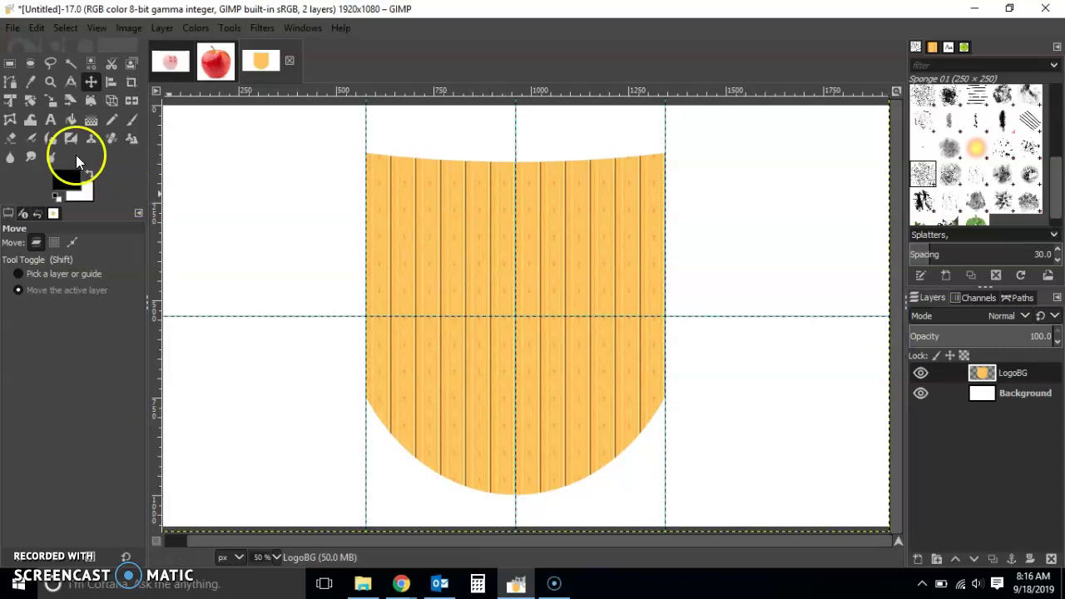
# Step: Set the Text tool to black Poor Richard, then type 'Persatuan dan Puan' in a box across the shield's top
pyautogui.click(51, 118)
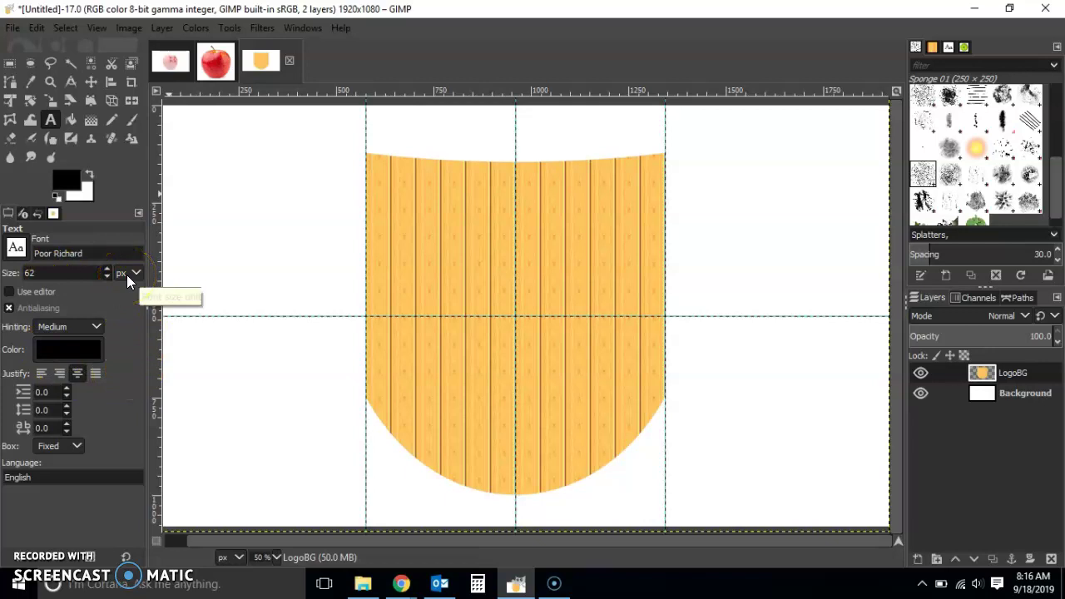
pyautogui.click(85, 343)
pyautogui.click(69, 351)
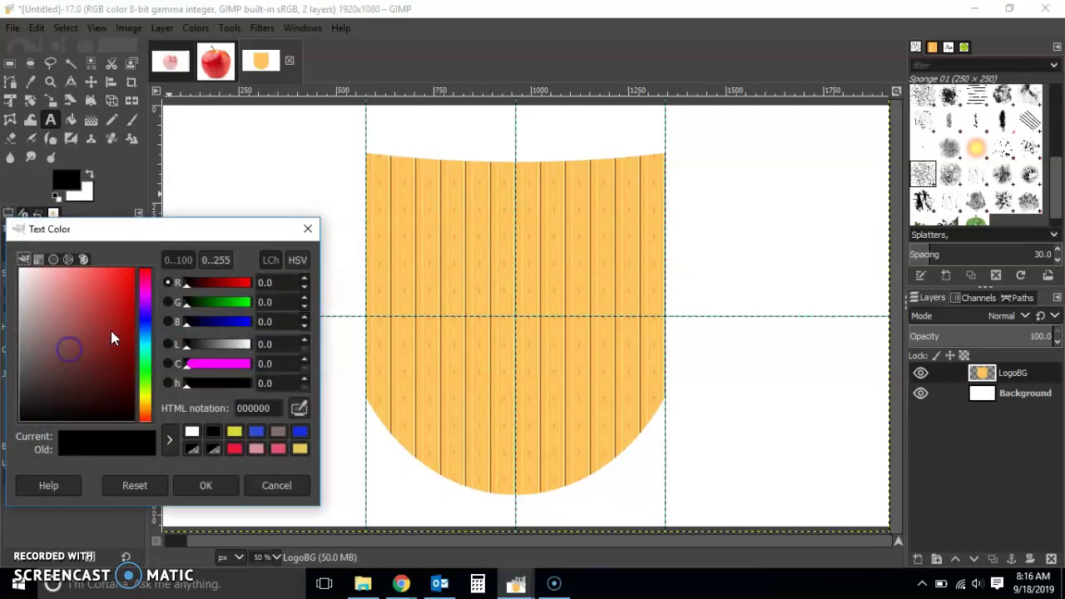
pyautogui.click(308, 229)
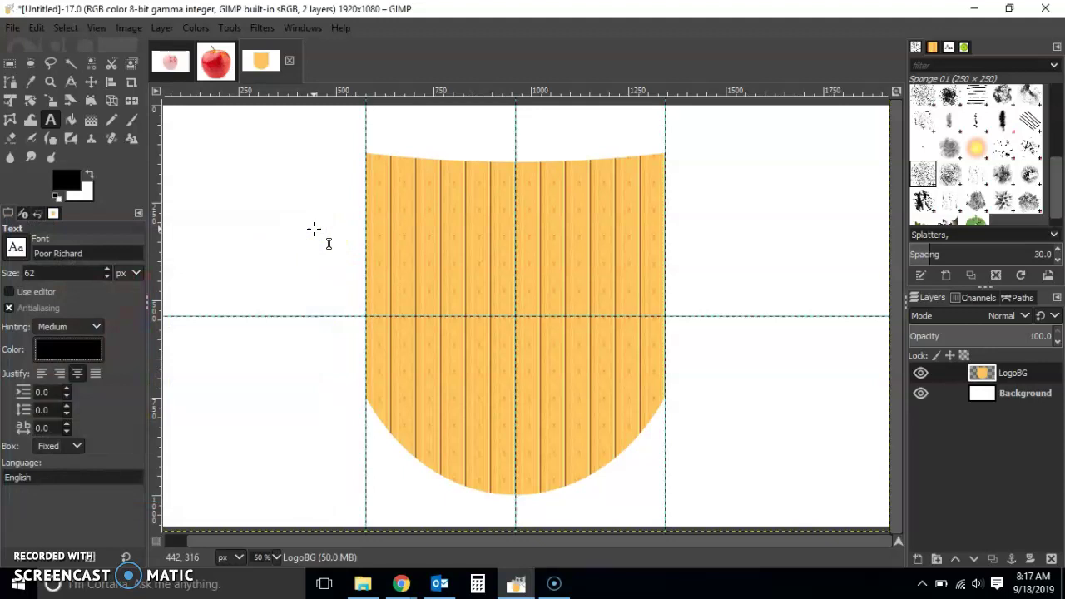
pyautogui.click(110, 254)
pyautogui.click(21, 256)
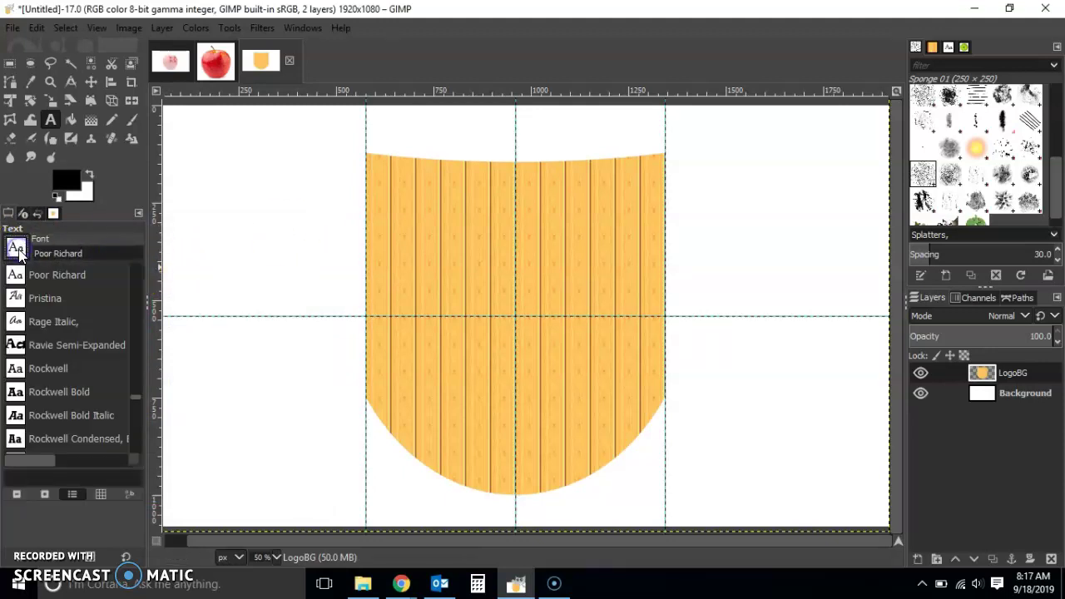
pyautogui.click(385, 176)
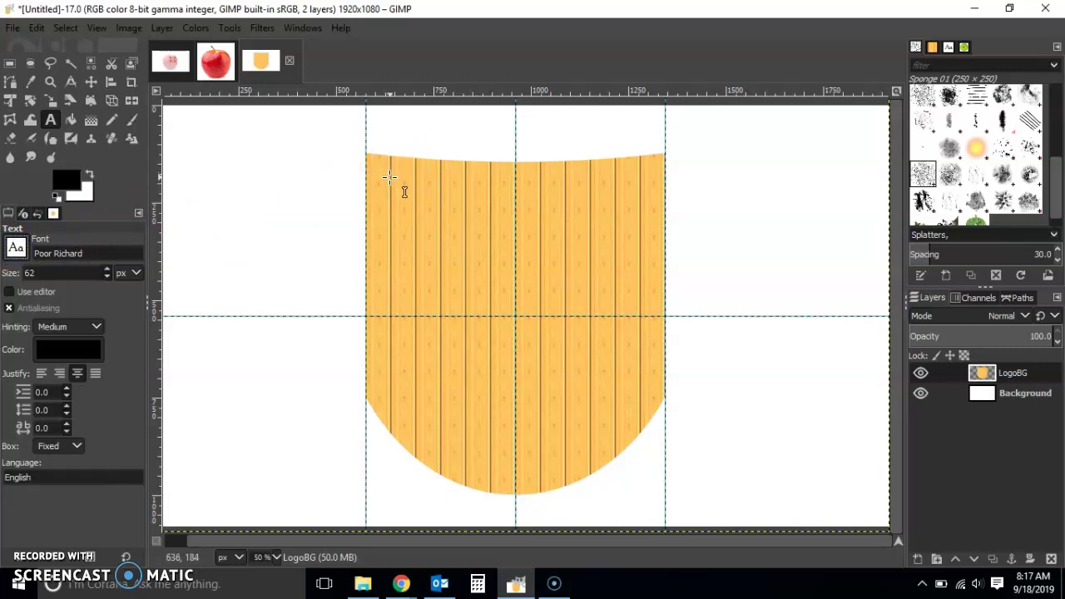
pyautogui.moveTo(389, 176); pyautogui.dragTo(640, 228)
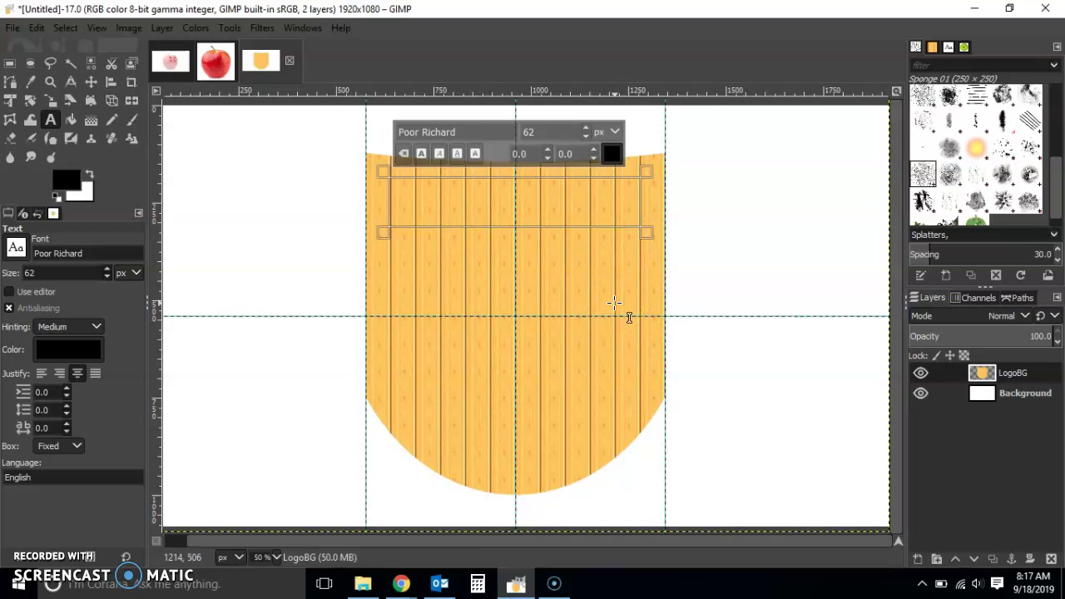
pyautogui.write('Per')
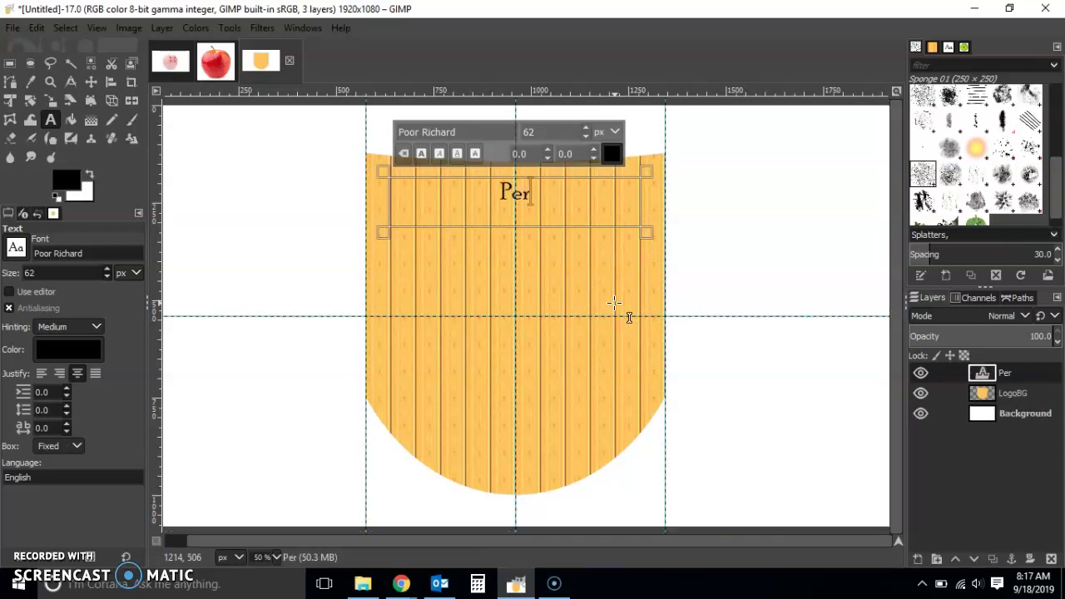
pyautogui.write('satuan')
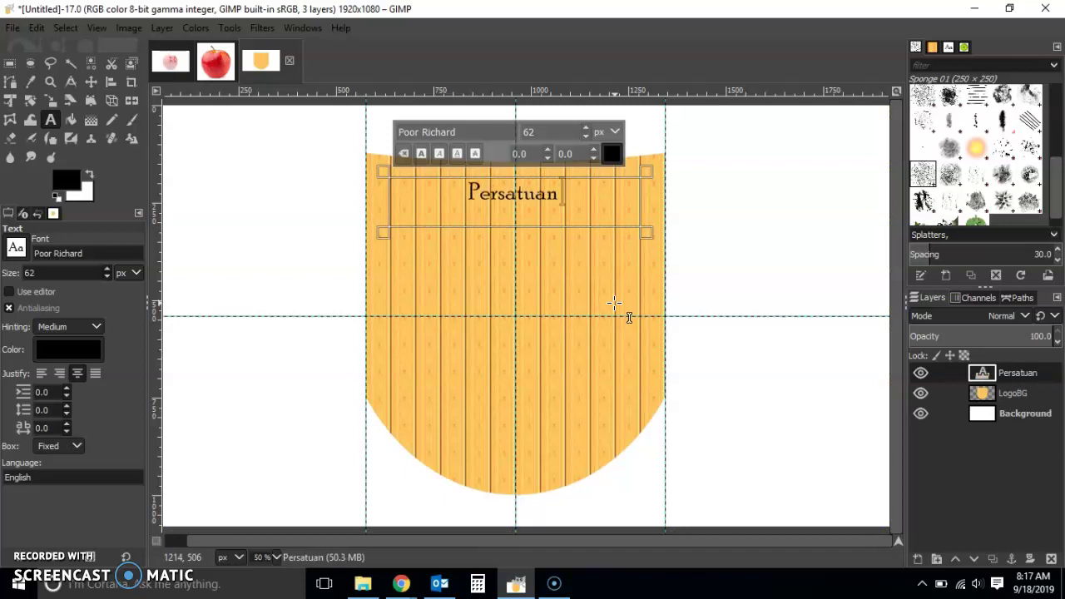
pyautogui.write(' dan Puan')
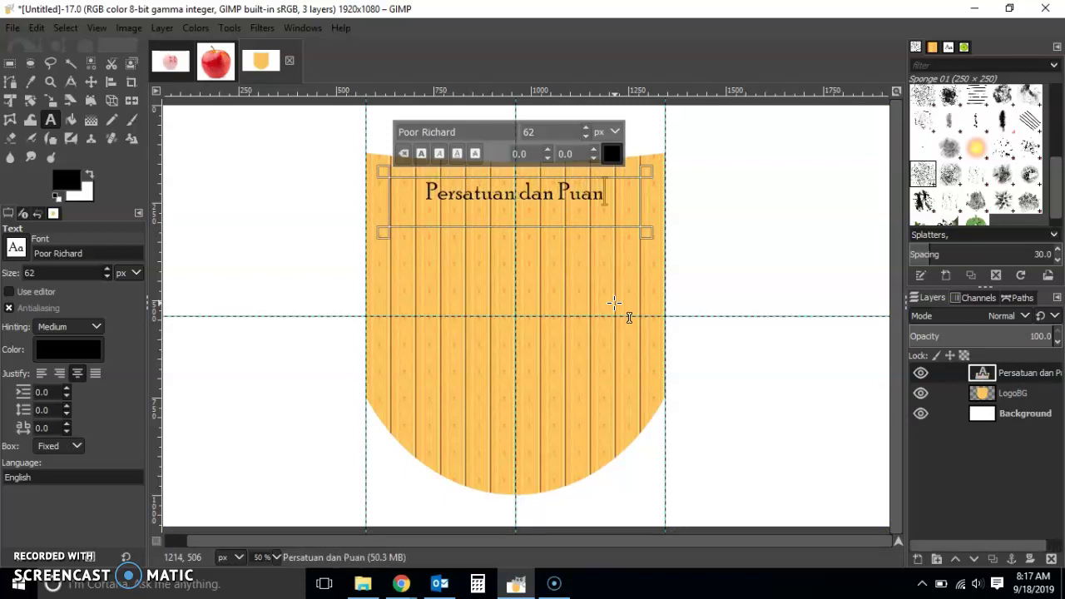
# Step: Finish editing the title and make the LogoBG layer active
pyautogui.click(9, 63)
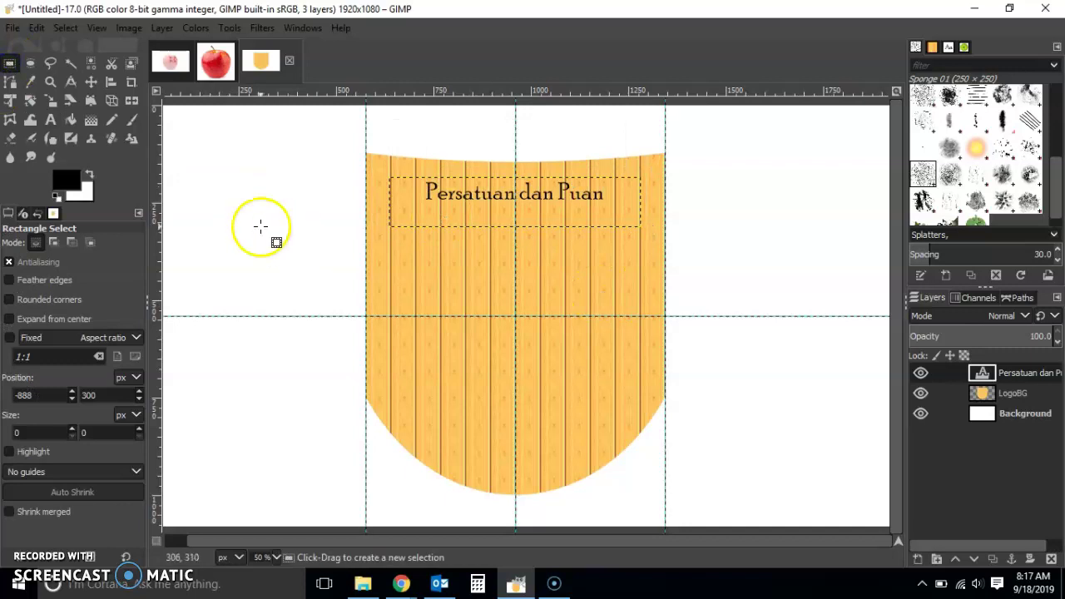
pyautogui.click(265, 211)
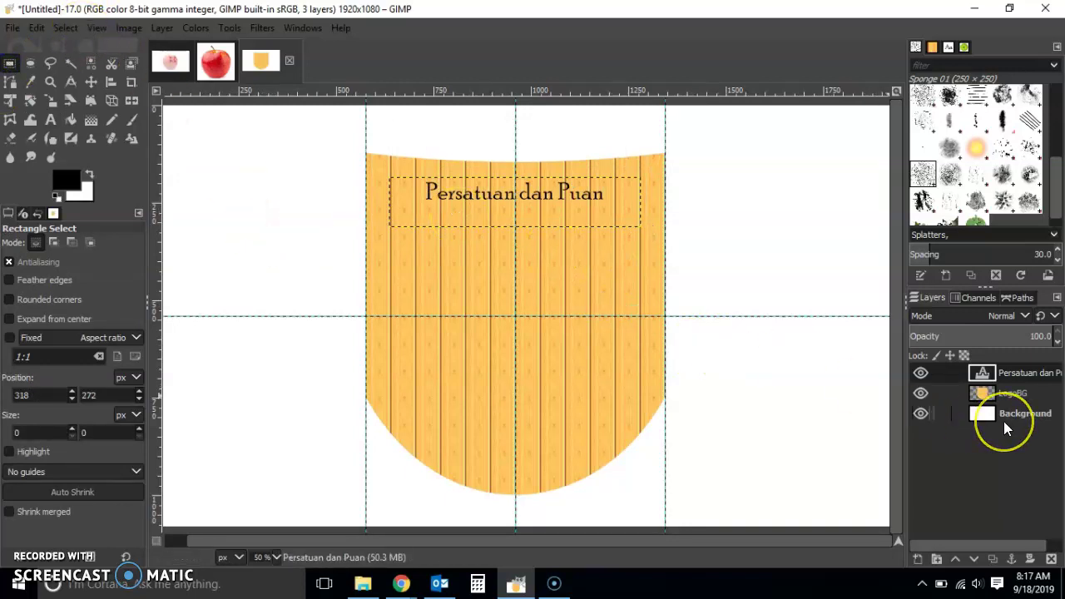
pyautogui.click(1013, 396)
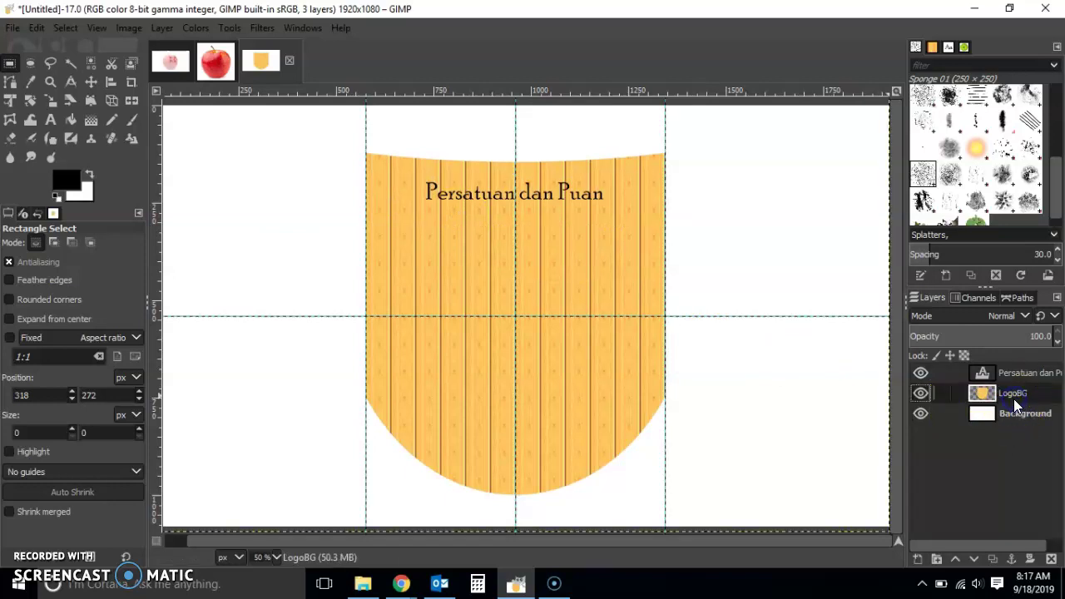
pyautogui.click(525, 159)
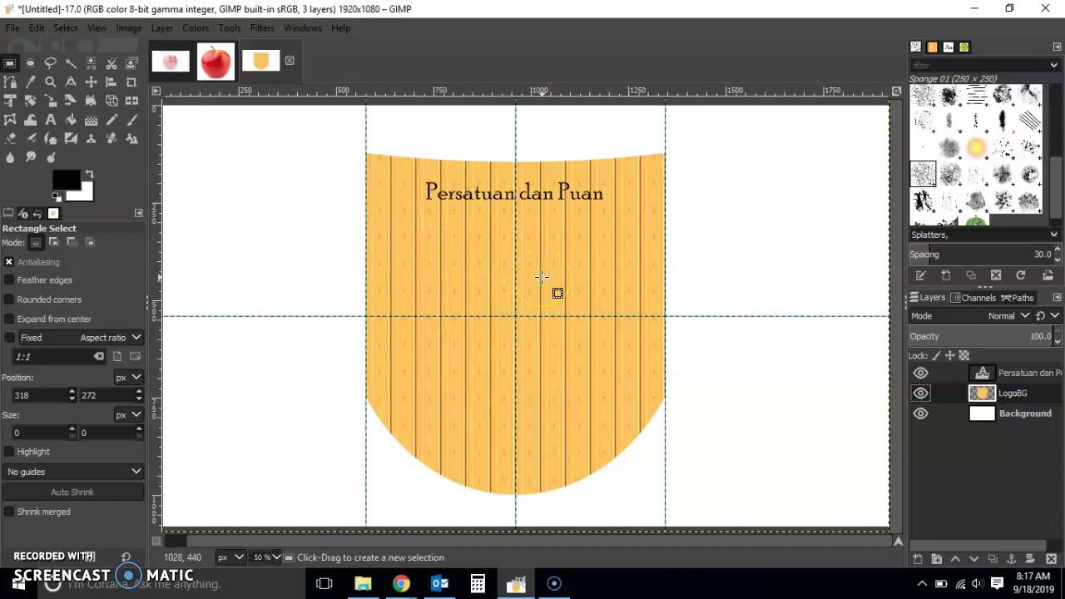
# Step: Copy the whole Apple image with Ctrl+C and return to the Untitled logo image
pyautogui.click(214, 58)
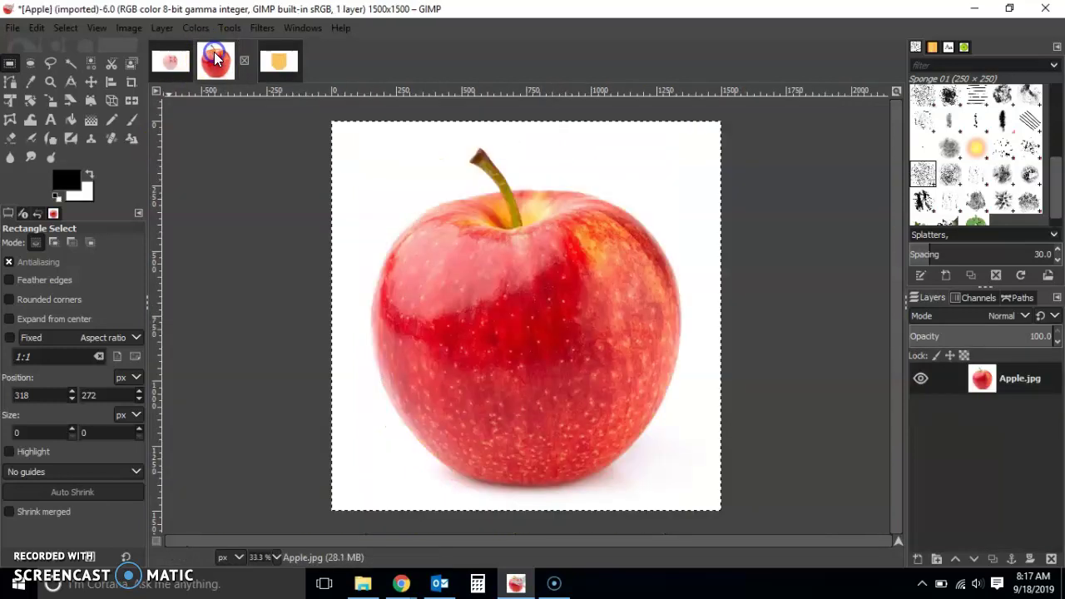
pyautogui.press('ctrl')
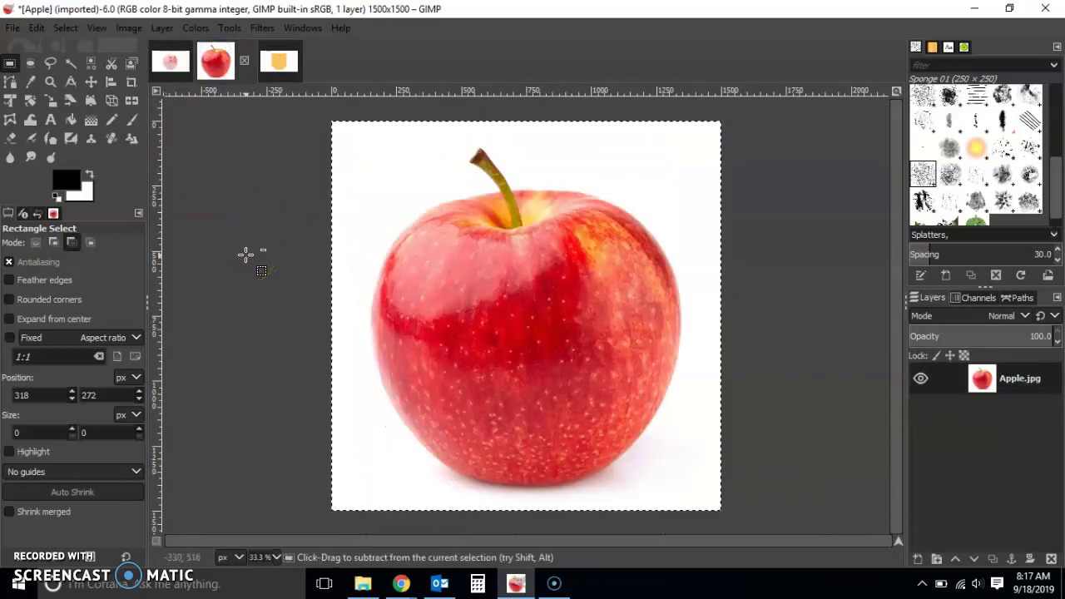
pyautogui.hotkey('ctrl', 'c')
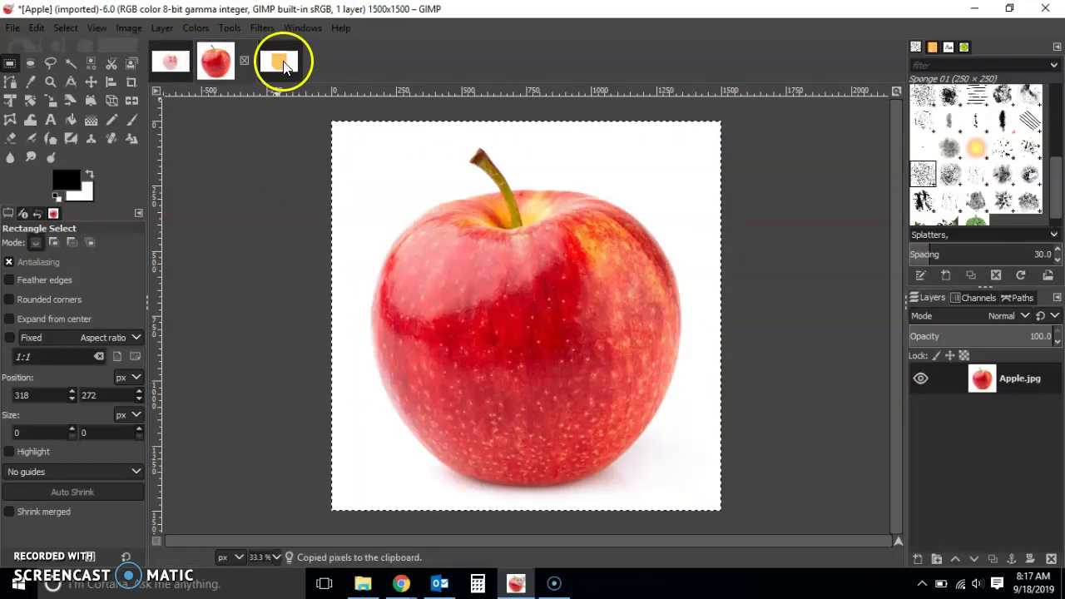
pyautogui.click(280, 63)
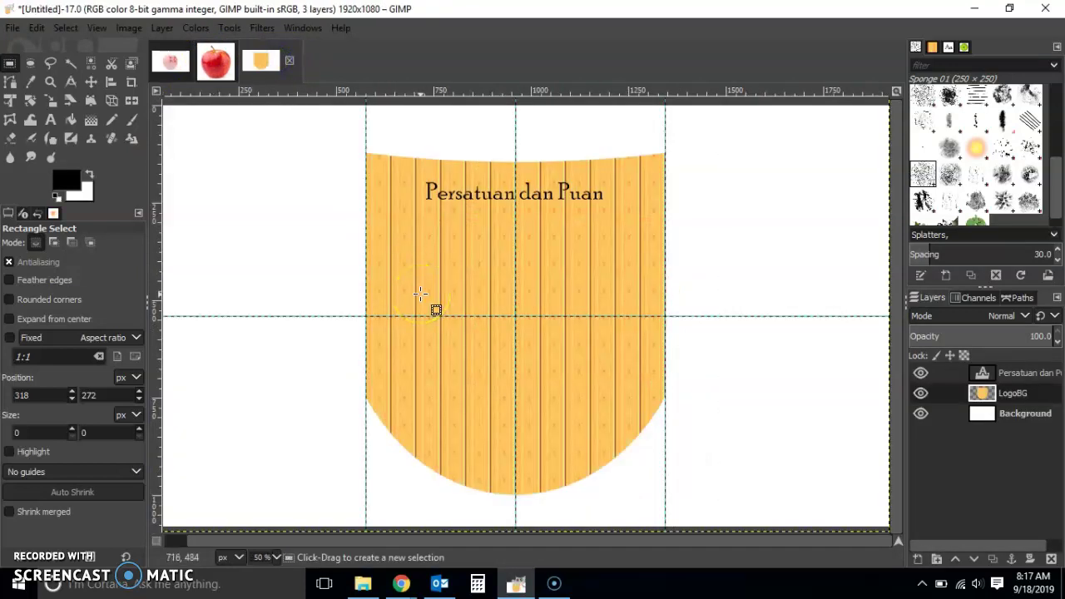
# Step: Paste the apple as a new layer and rename it TopLeft in Edit Layer Attributes
pyautogui.hotkey('ctrl', 'v')
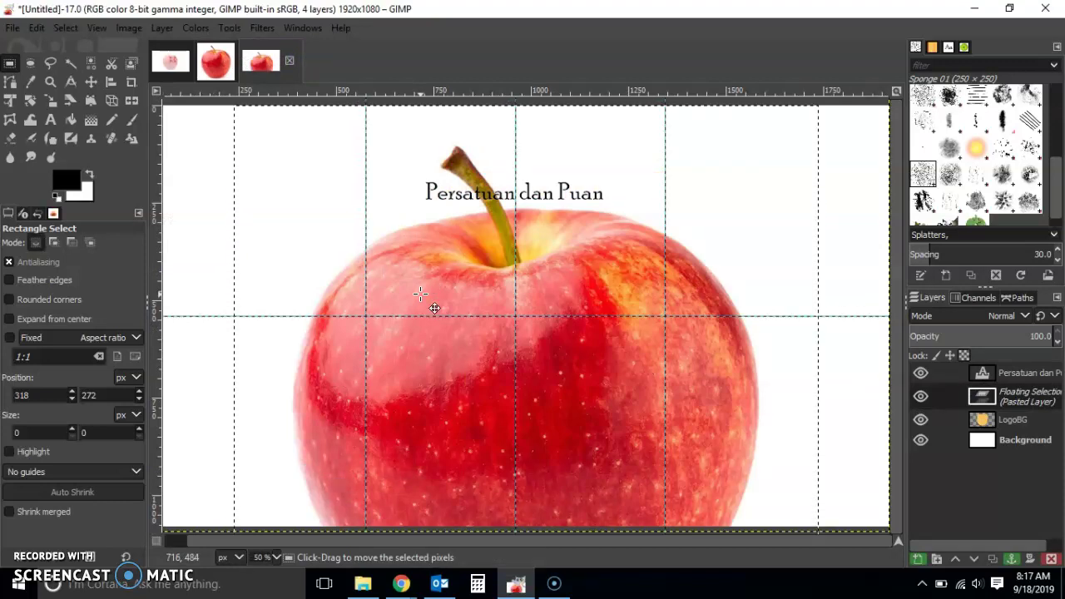
pyautogui.hotkey('ctrl', 'shift', 'n')
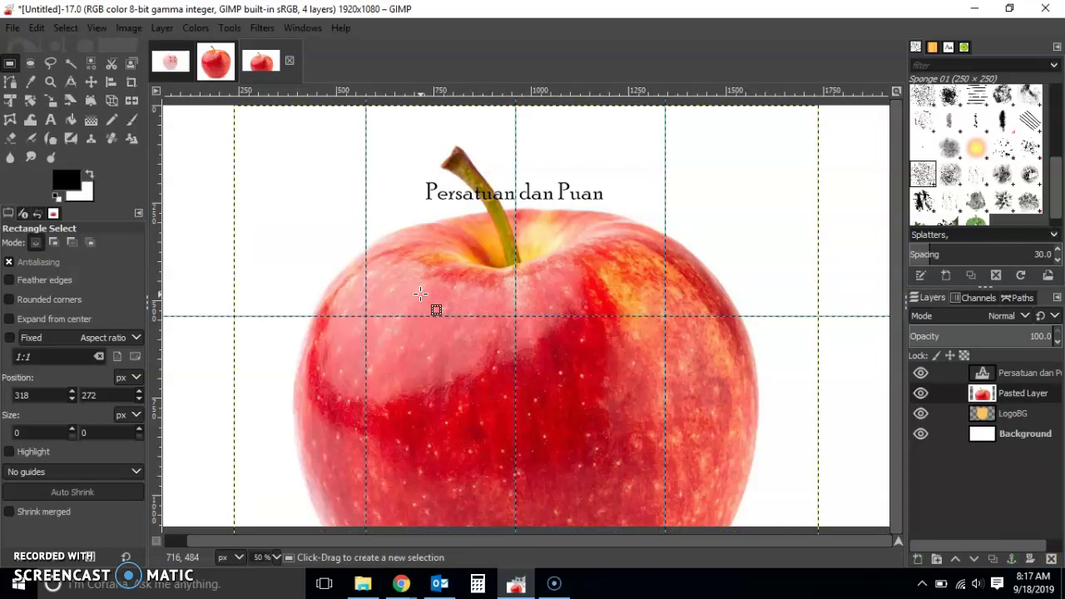
pyautogui.rightClick(1037, 397)
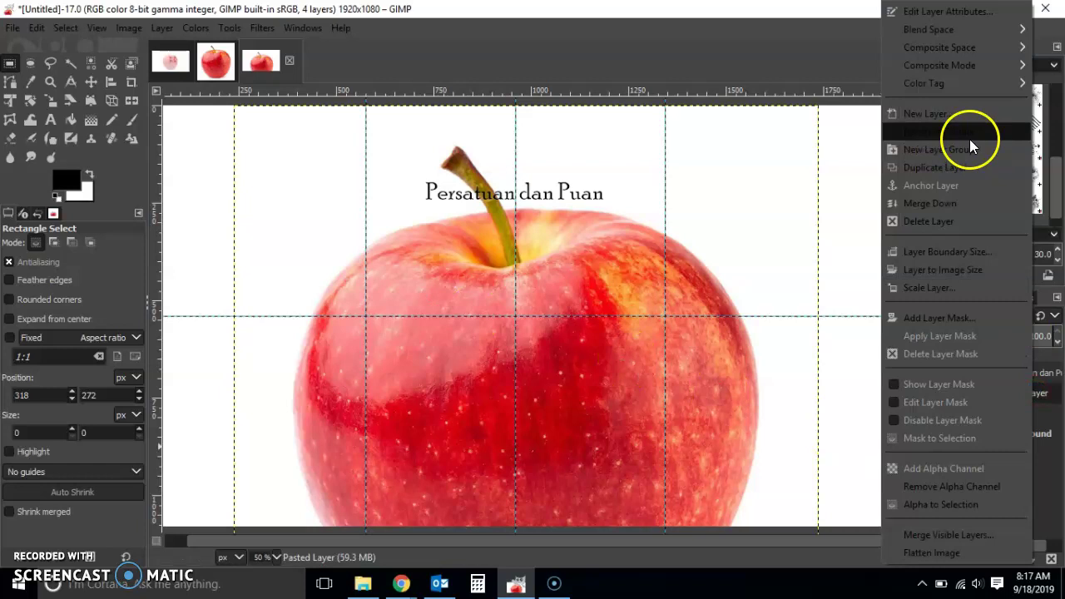
pyautogui.click(947, 11)
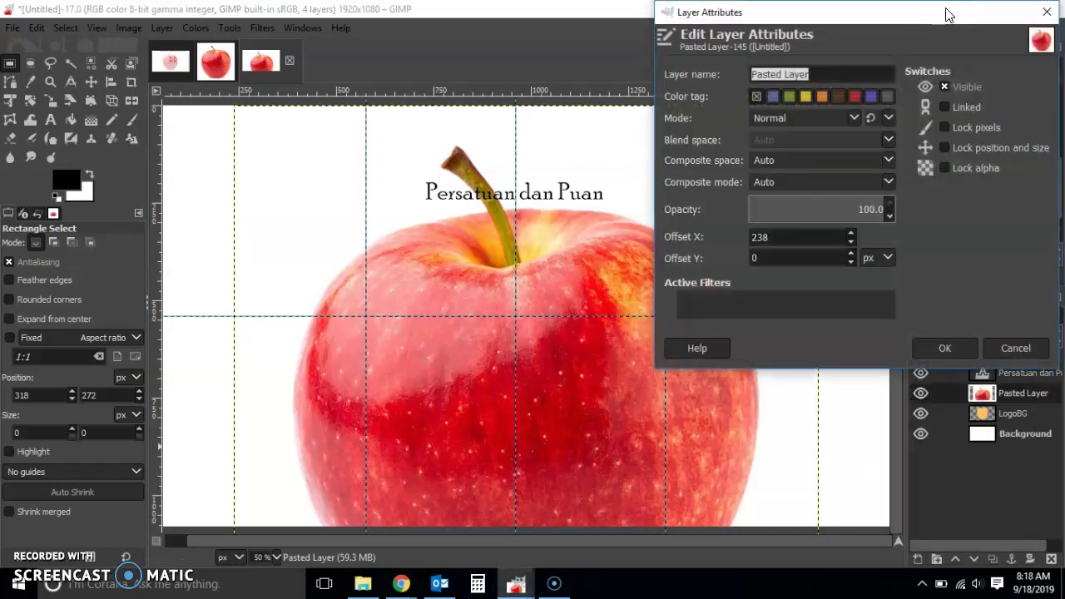
pyautogui.write('TopLeft')
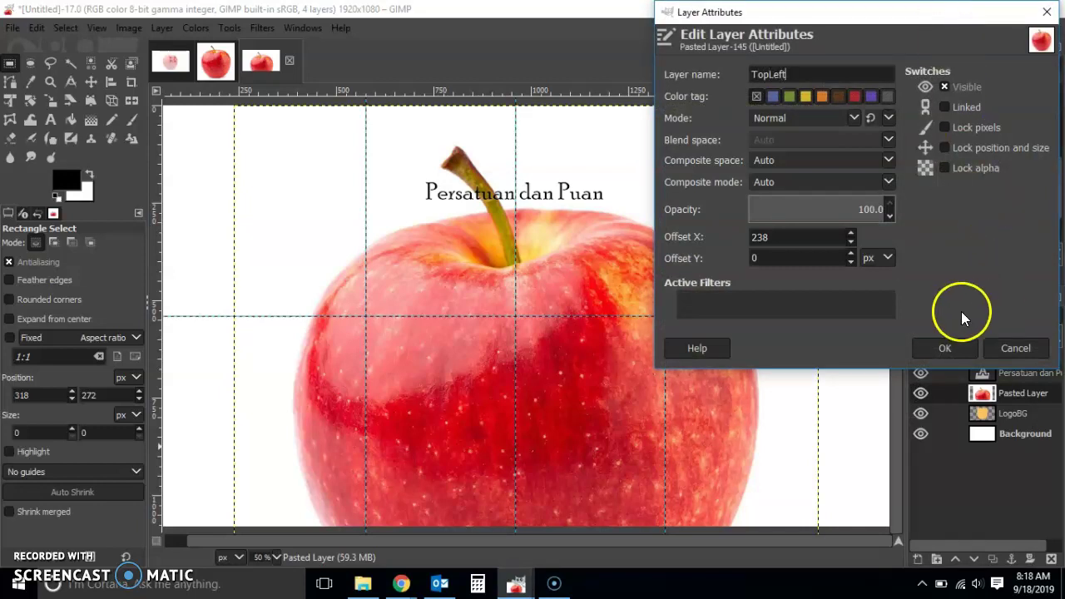
pyautogui.click(954, 346)
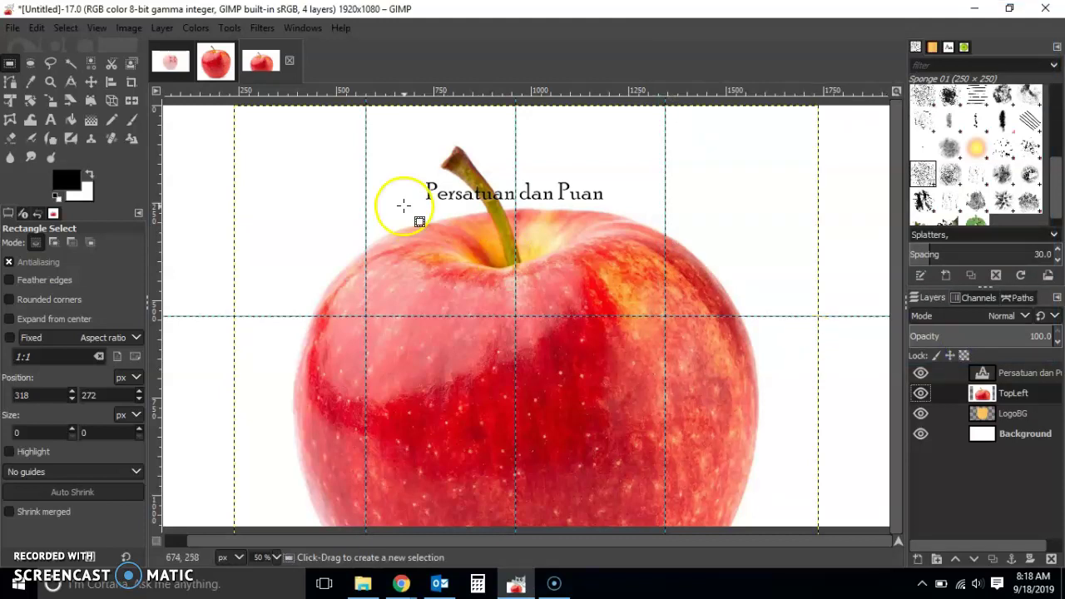
# Step: Scale the TopLeft apple layer proportionally, with the chain linked, down to 471×471 pixels
pyautogui.click(50, 100)
pyautogui.click(359, 181)
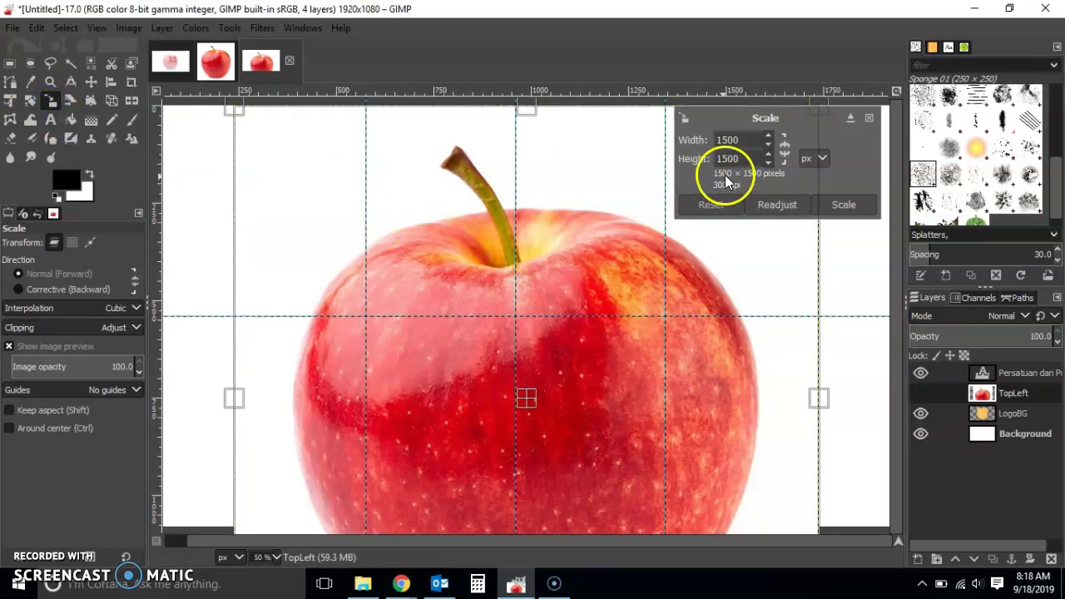
pyautogui.click(784, 152)
pyautogui.click(746, 157)
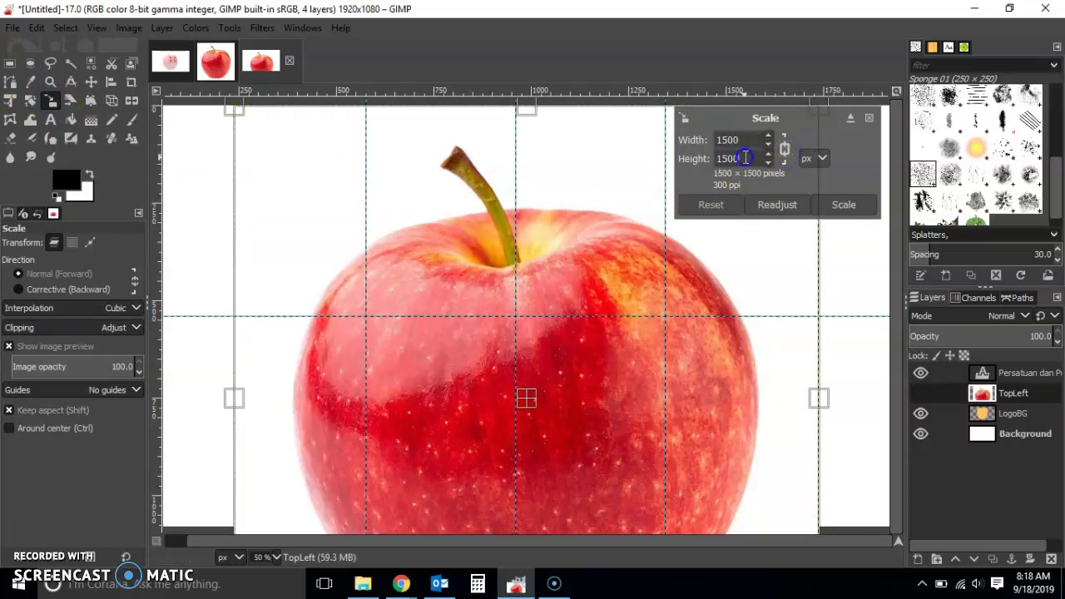
pyautogui.press('BackSpace')
pyautogui.press('BackSpace')
pyautogui.press('BackSpace')
pyautogui.press('BackSpace')
pyautogui.write('1386')
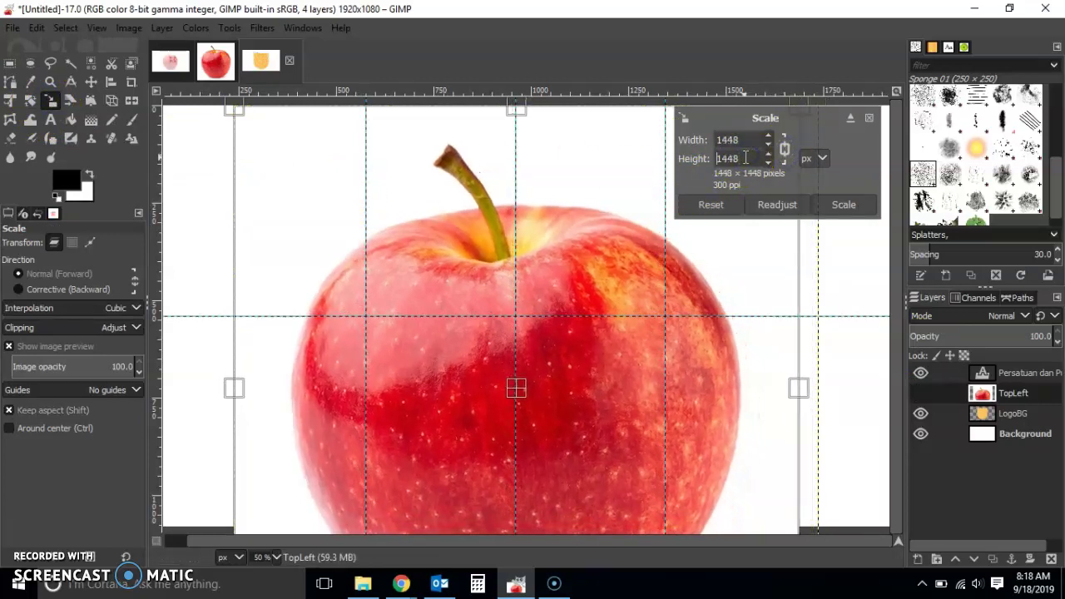
pyautogui.press('Down')
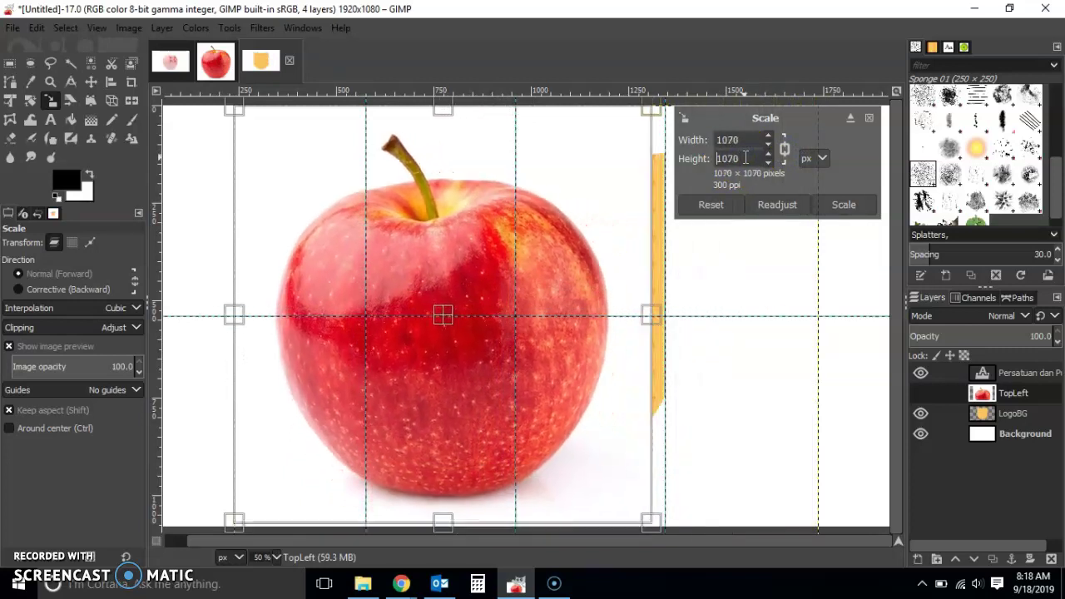
pyautogui.press('Down')
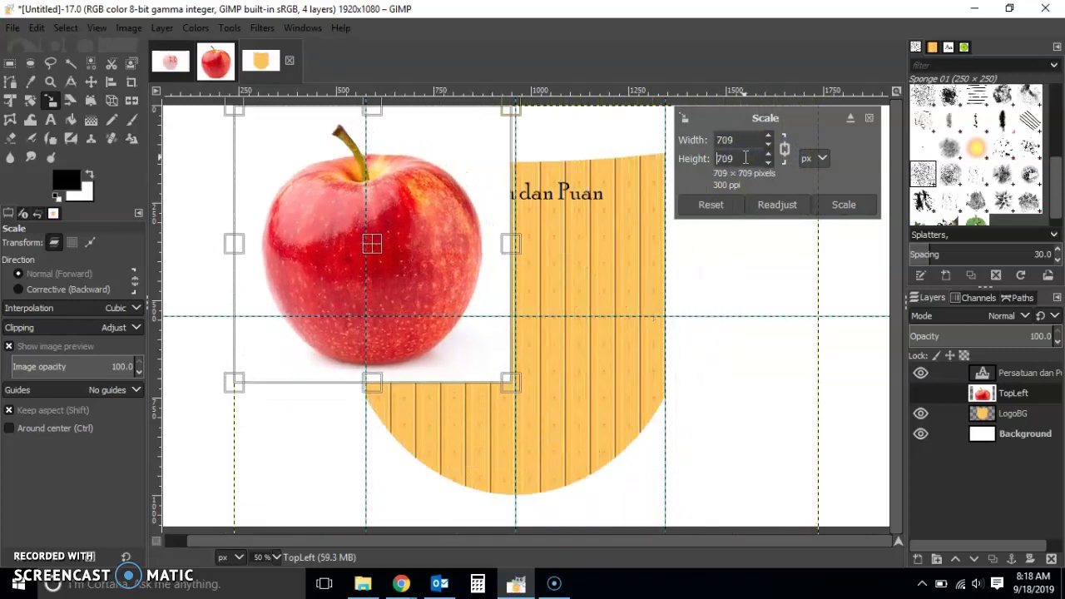
pyautogui.press('Down')
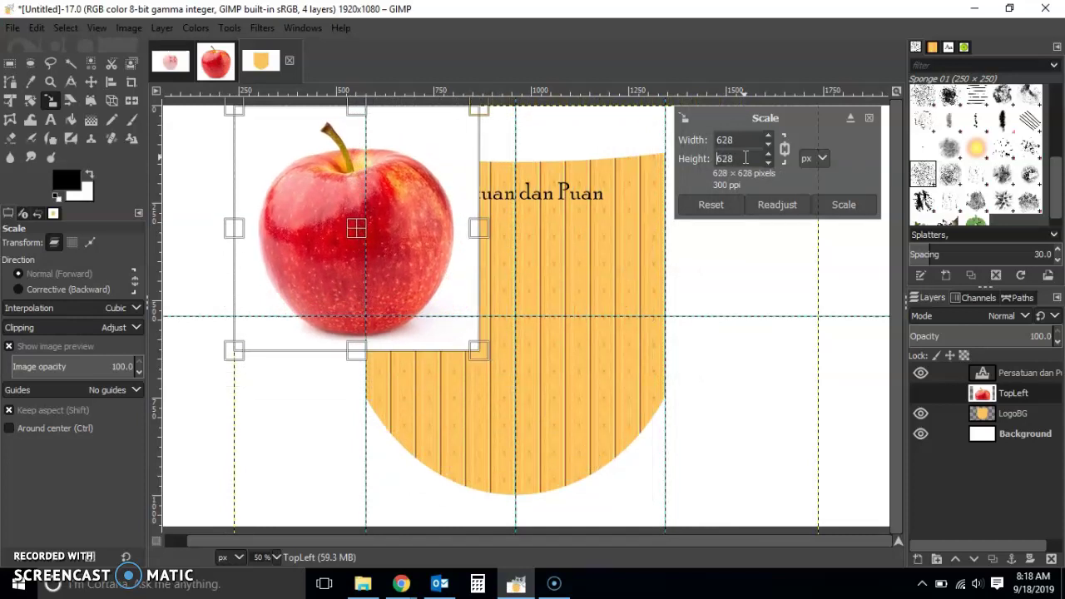
pyautogui.press('Down')
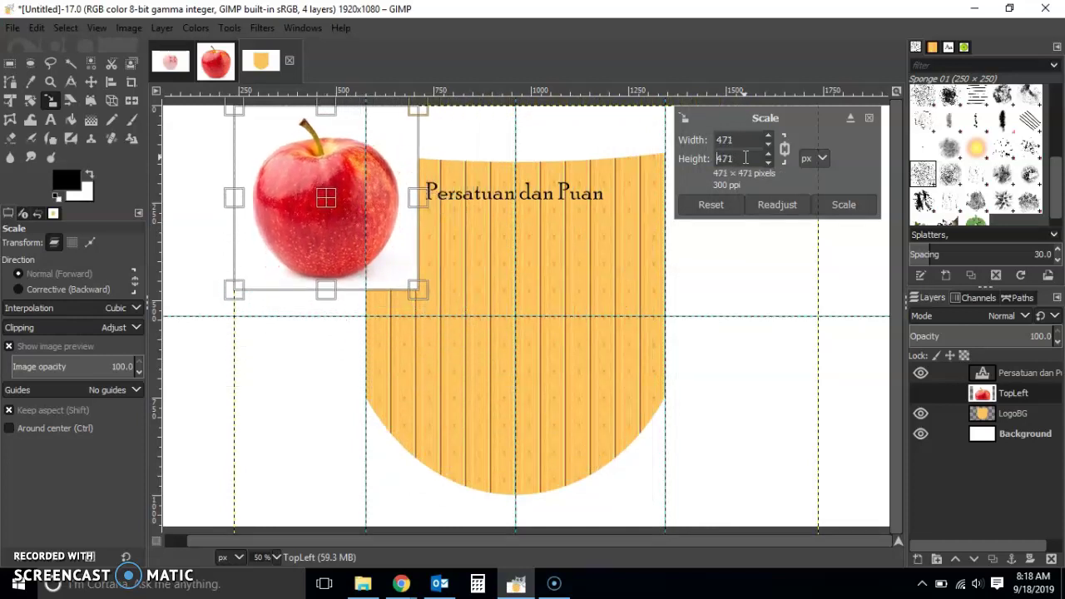
pyautogui.click(845, 206)
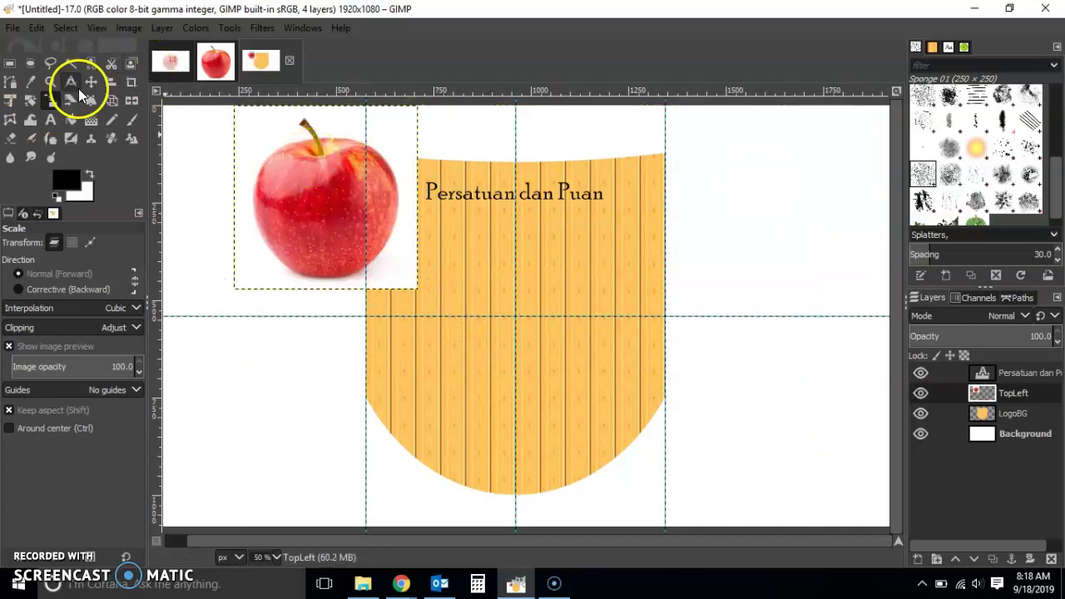
# Step: Move the TopLeft apple layer into the shield's top-left quarter
pyautogui.click(88, 83)
pyautogui.moveTo(350, 190); pyautogui.dragTo(494, 292)
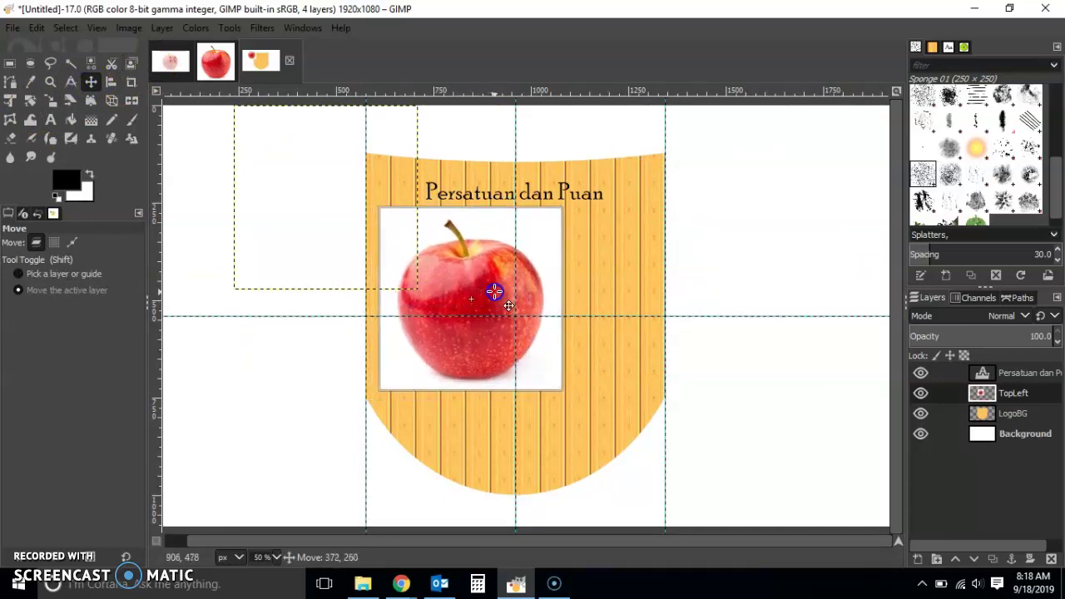
pyautogui.moveTo(494, 291); pyautogui.dragTo(494, 291)
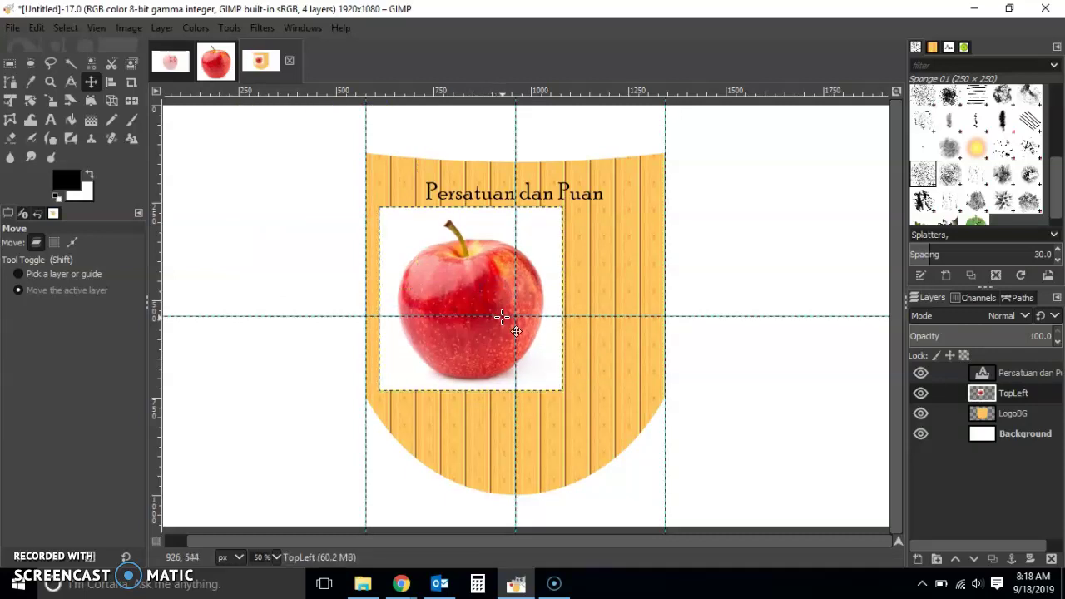
# Step: Delete the apple parts extending right of and below the centre guides
pyautogui.click(10, 65)
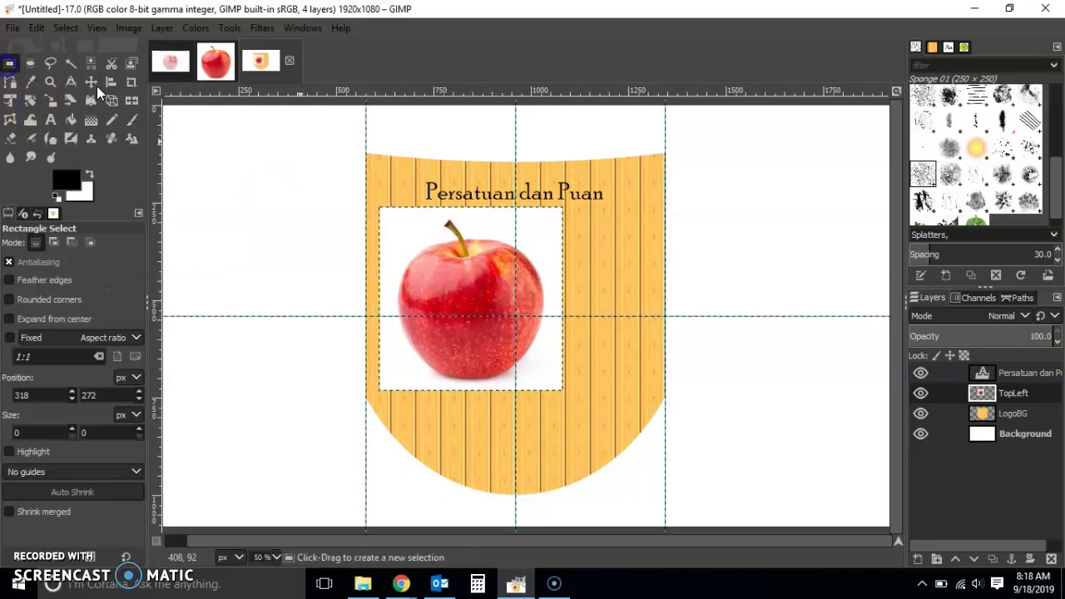
pyautogui.moveTo(510, 206); pyautogui.dragTo(574, 404)
pyautogui.press('Delete')
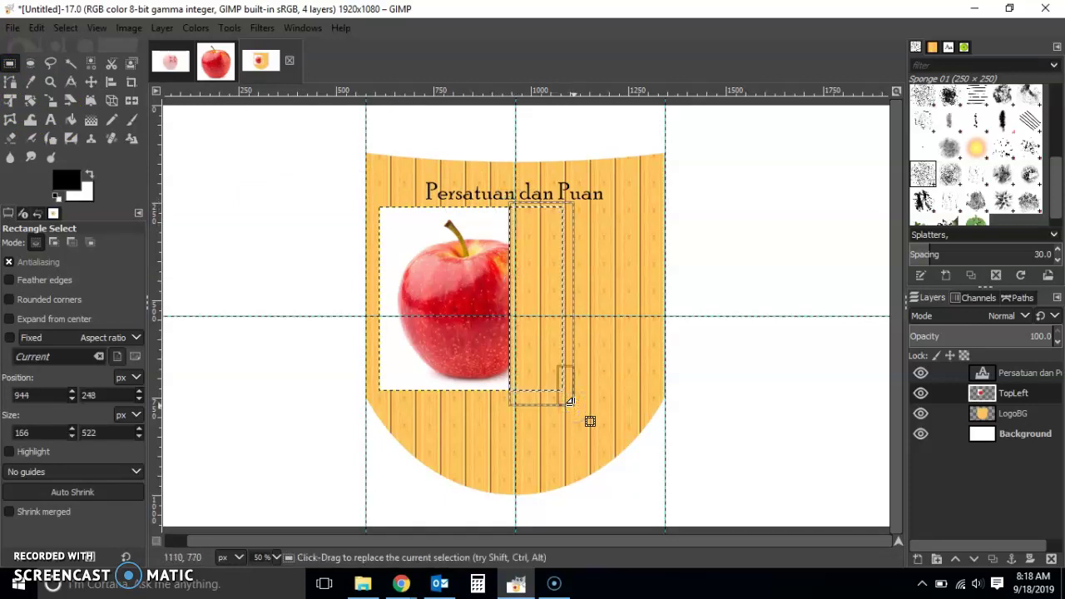
pyautogui.click(409, 468)
pyautogui.click(376, 326)
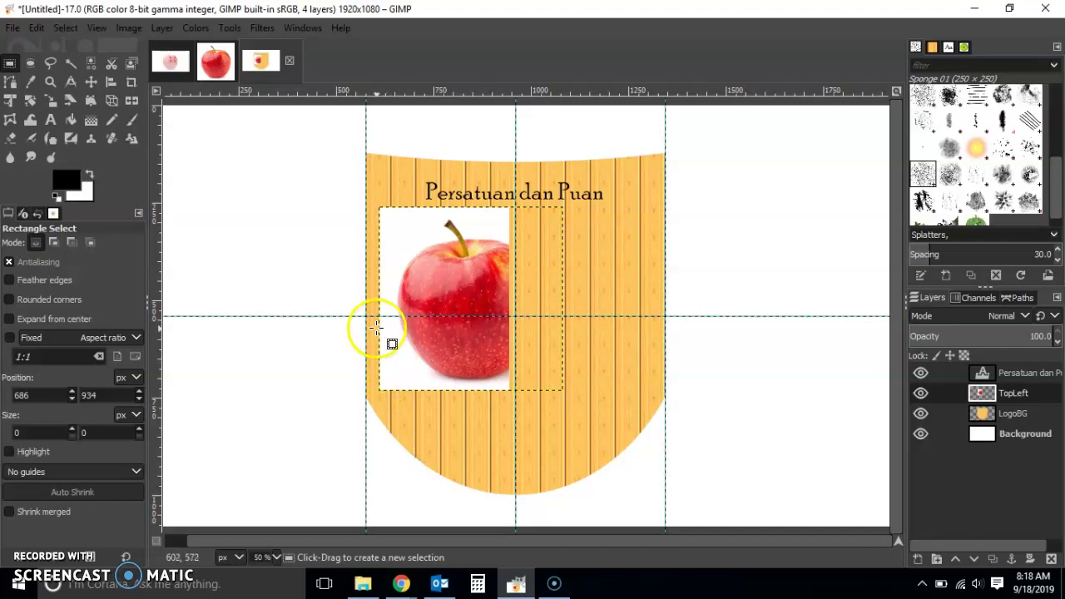
pyautogui.moveTo(375, 326); pyautogui.dragTo(525, 438)
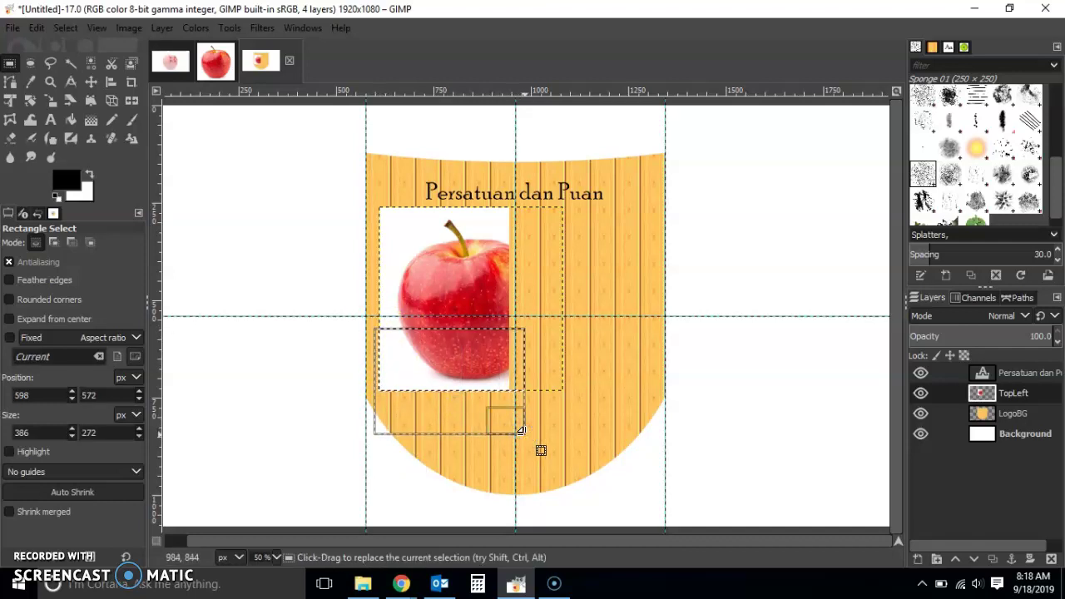
pyautogui.press('Delete')
pyautogui.click(736, 399)
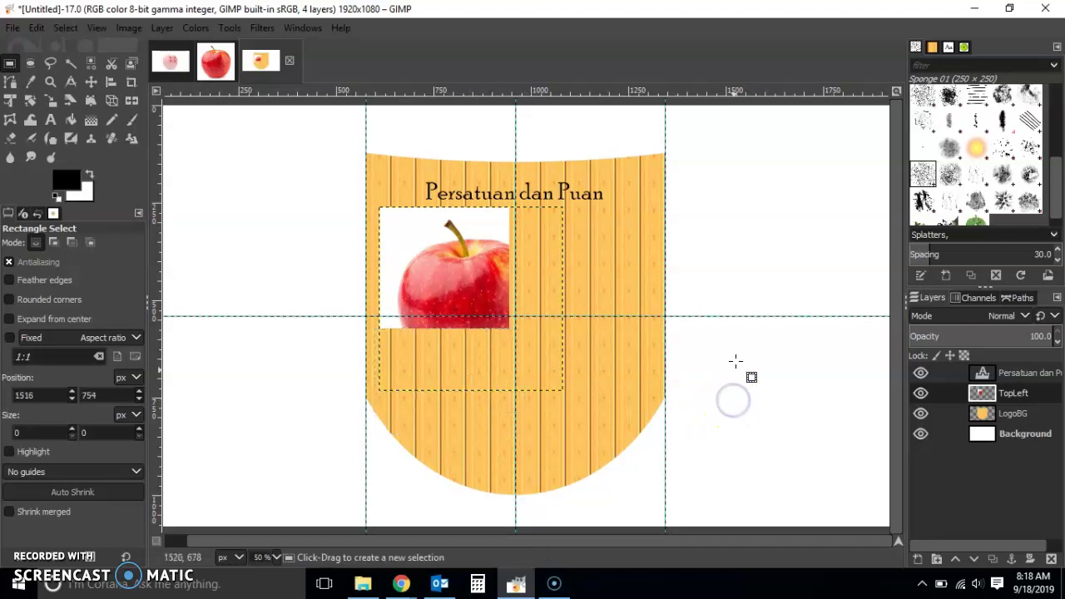
pyautogui.click(212, 187)
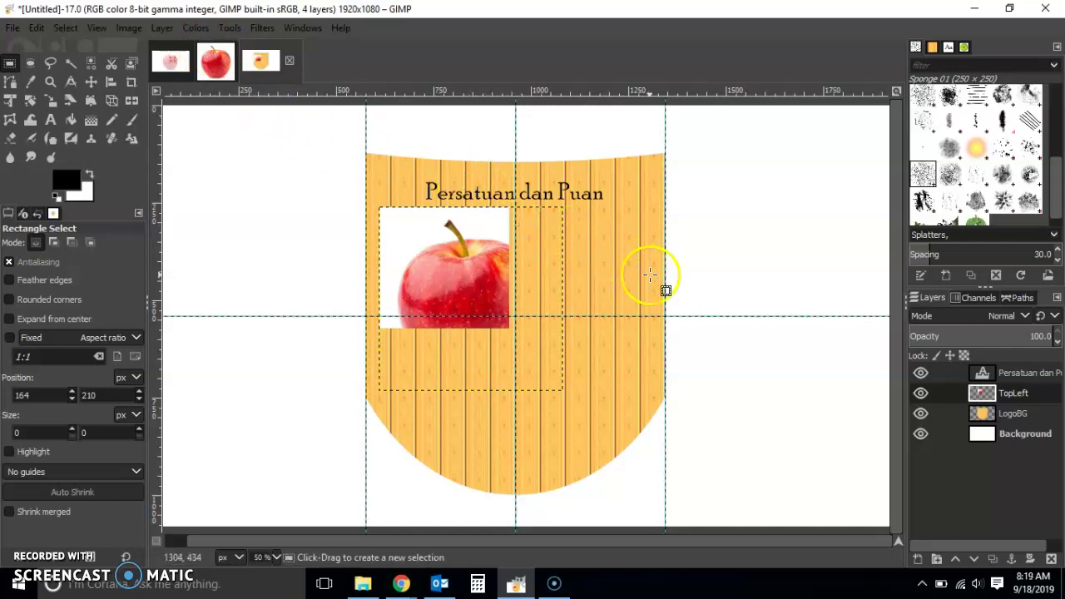
# Step: Create a new transparent layer named TopRight
pyautogui.hotkey('ctrl', 'shift')
pyautogui.hotkey('ctrl', 'shift', 'n')
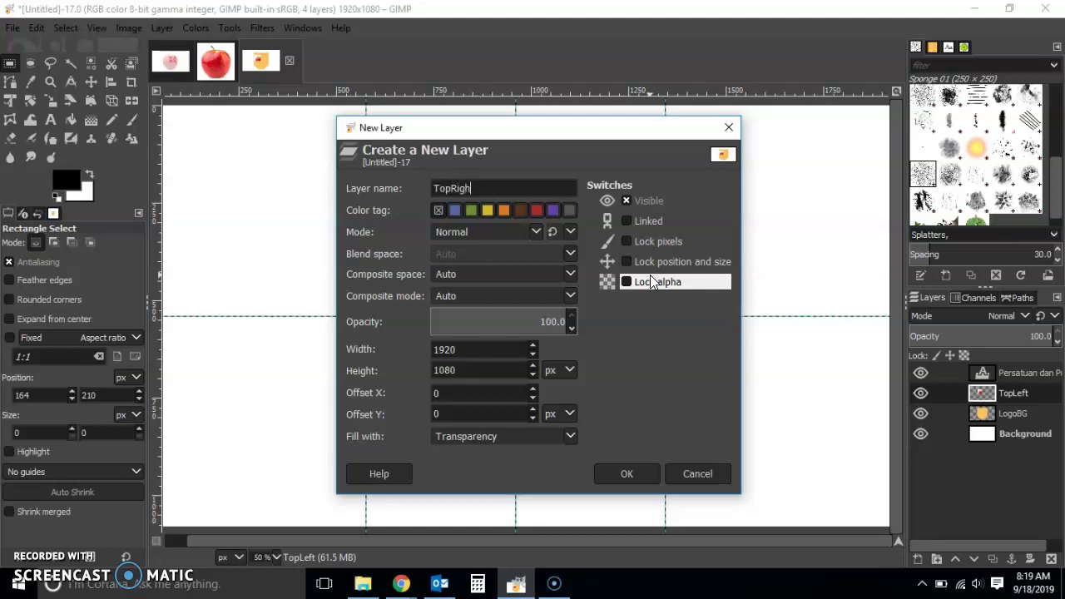
pyautogui.click(626, 473)
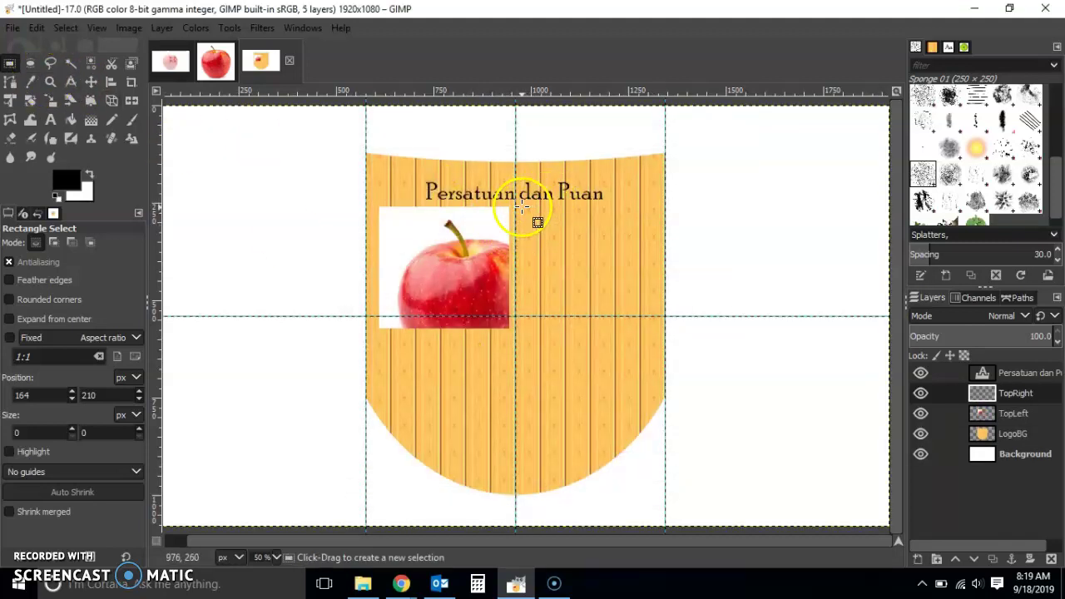
# Step: Select a 328×312 rectangle in the shield's top-right quarter beside the apple
pyautogui.moveTo(520, 208); pyautogui.dragTo(645, 328)
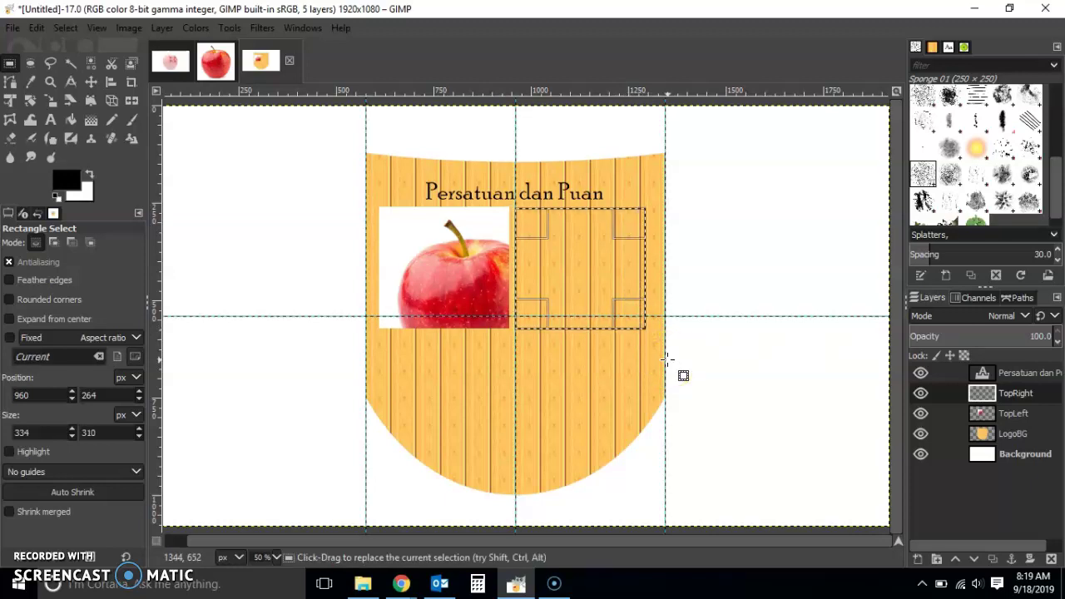
pyautogui.click(666, 358)
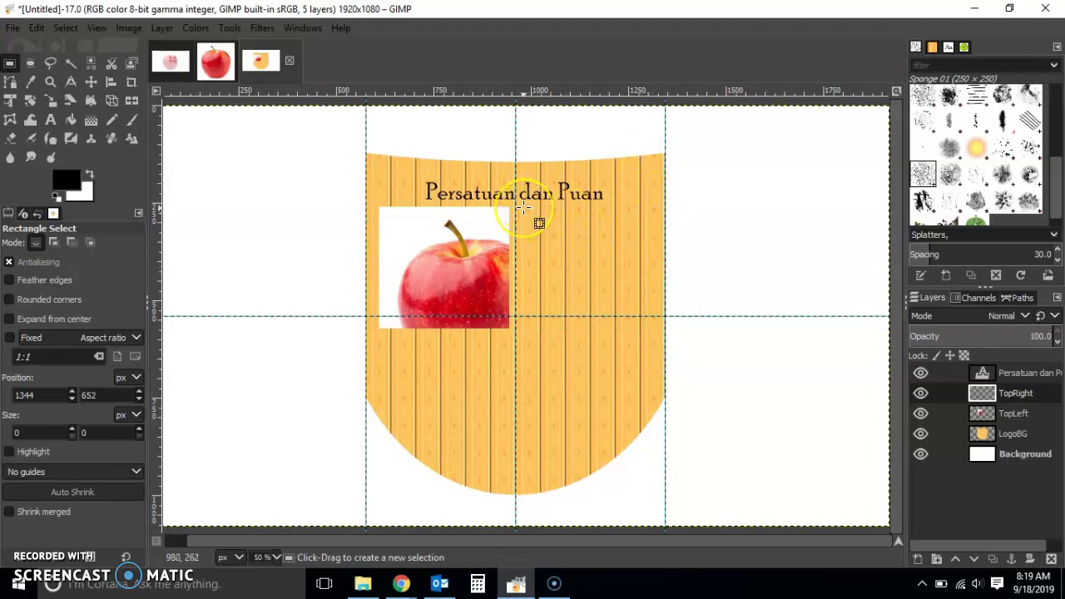
pyautogui.moveTo(523, 208); pyautogui.dragTo(650, 328)
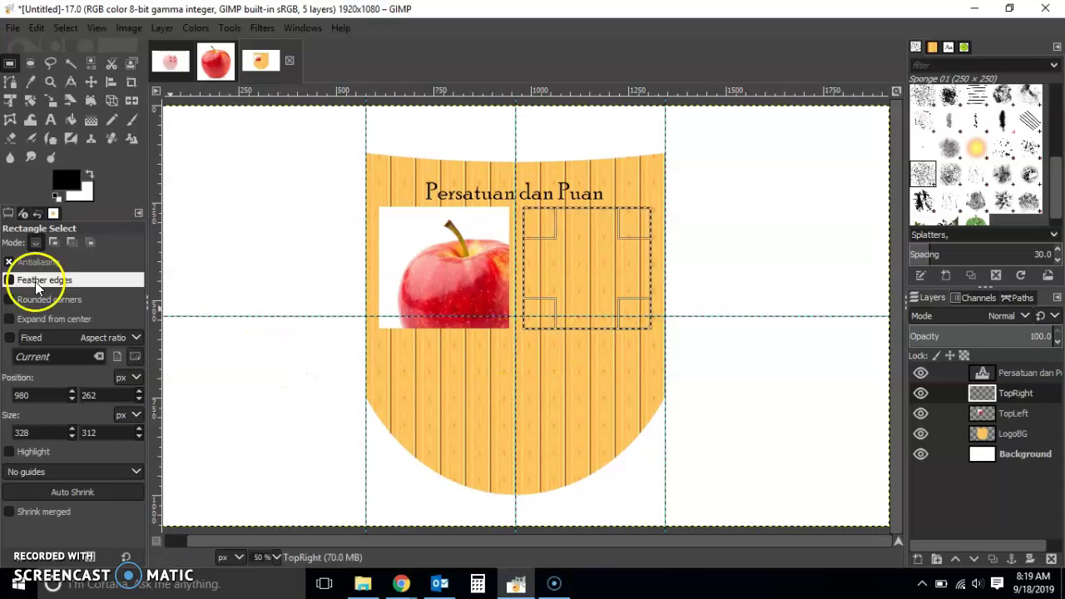
# Step: Set the foreground colour to blue 1c43d3
pyautogui.click(68, 182)
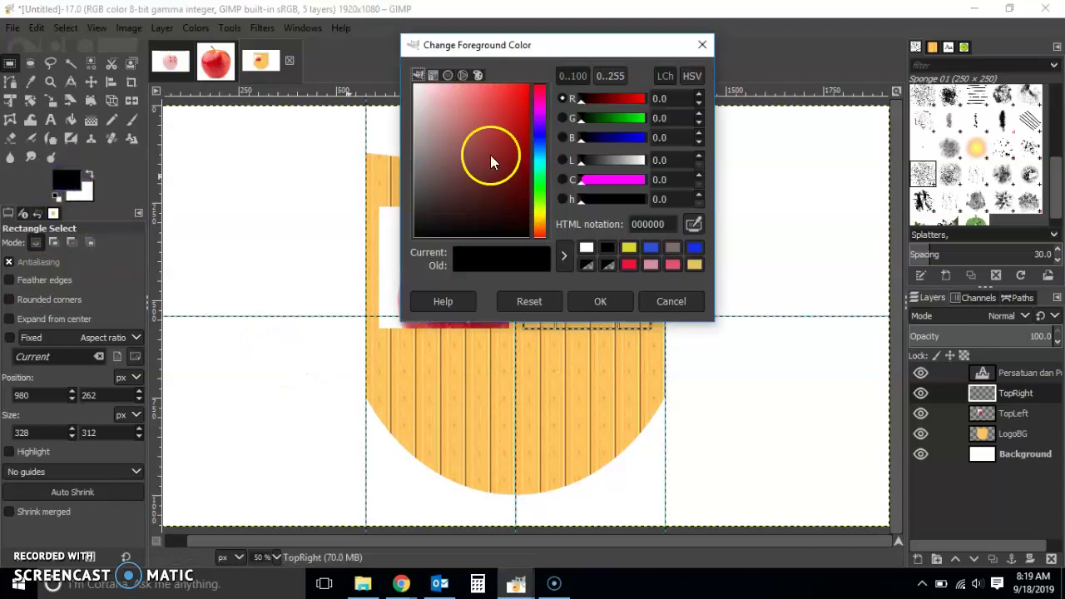
pyautogui.click(514, 109)
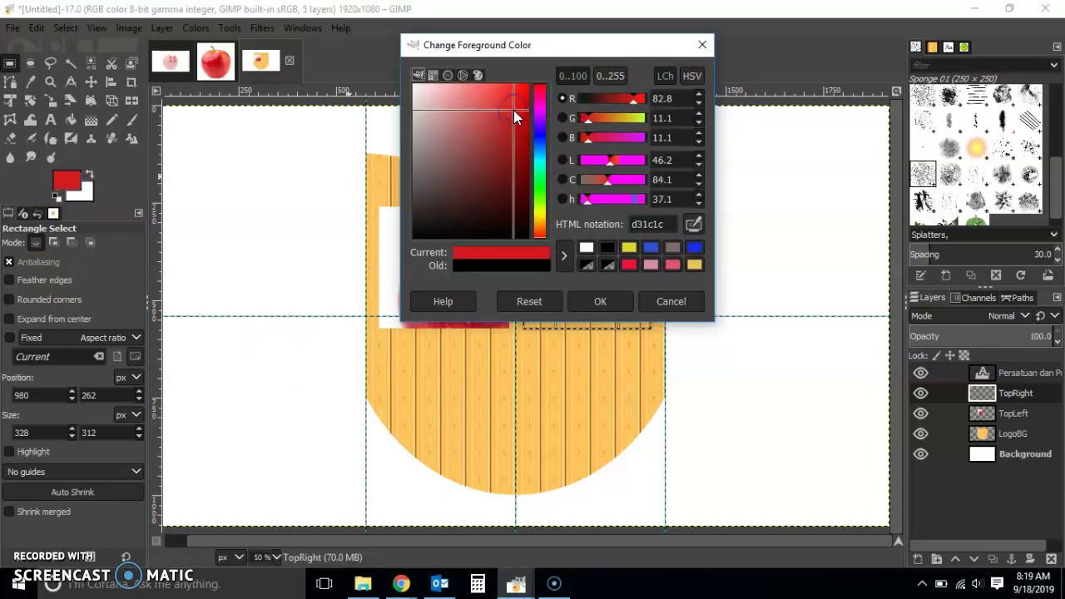
pyautogui.click(539, 141)
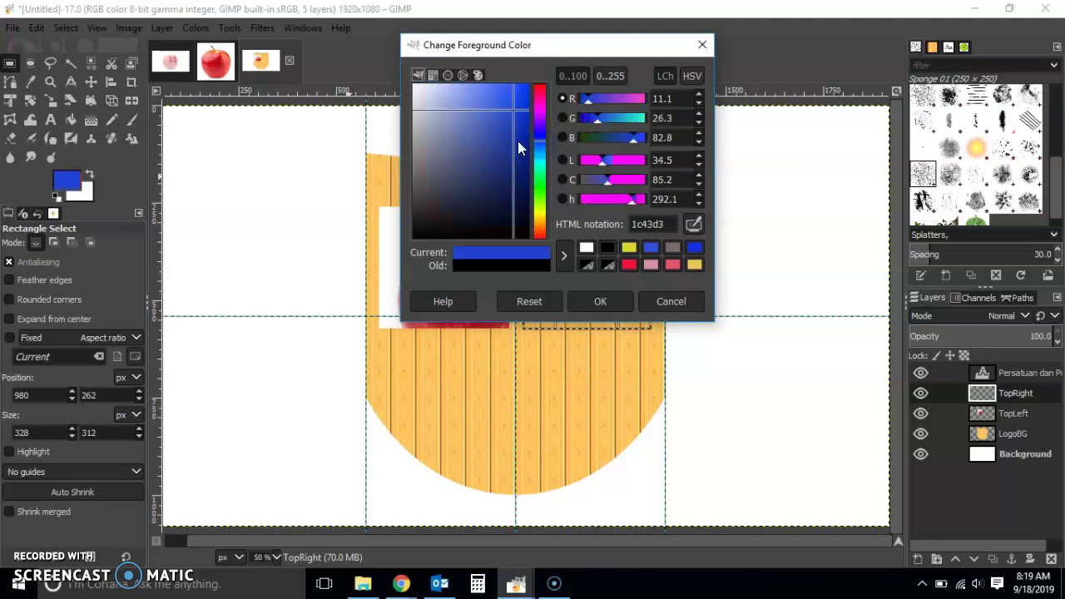
pyautogui.click(597, 301)
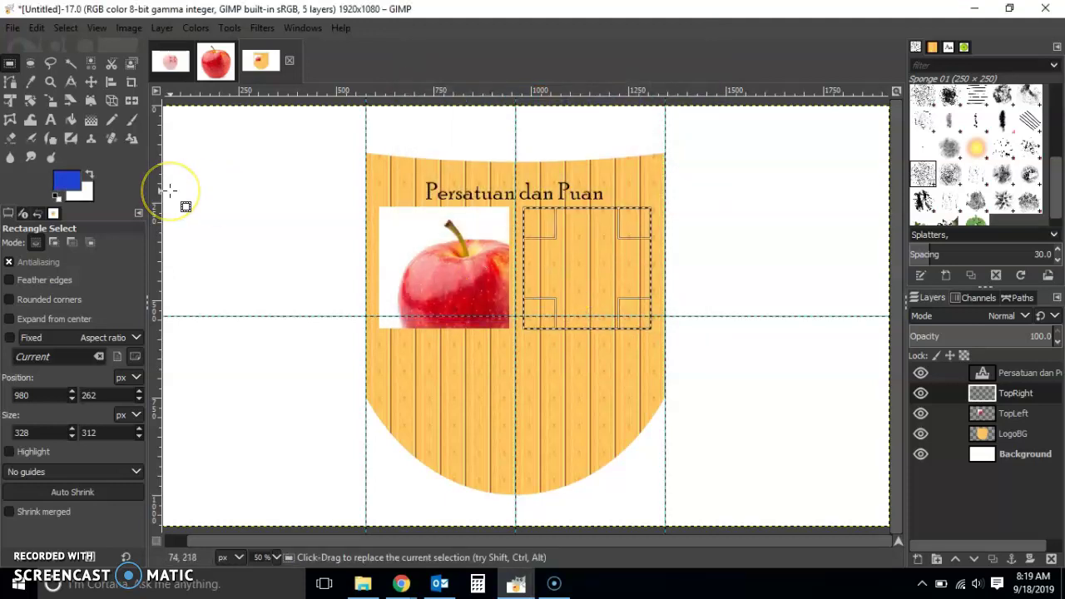
# Step: Bucket-fill the top-right selection with the solid blue foreground colour, then deselect
pyautogui.click(72, 119)
pyautogui.click(559, 224)
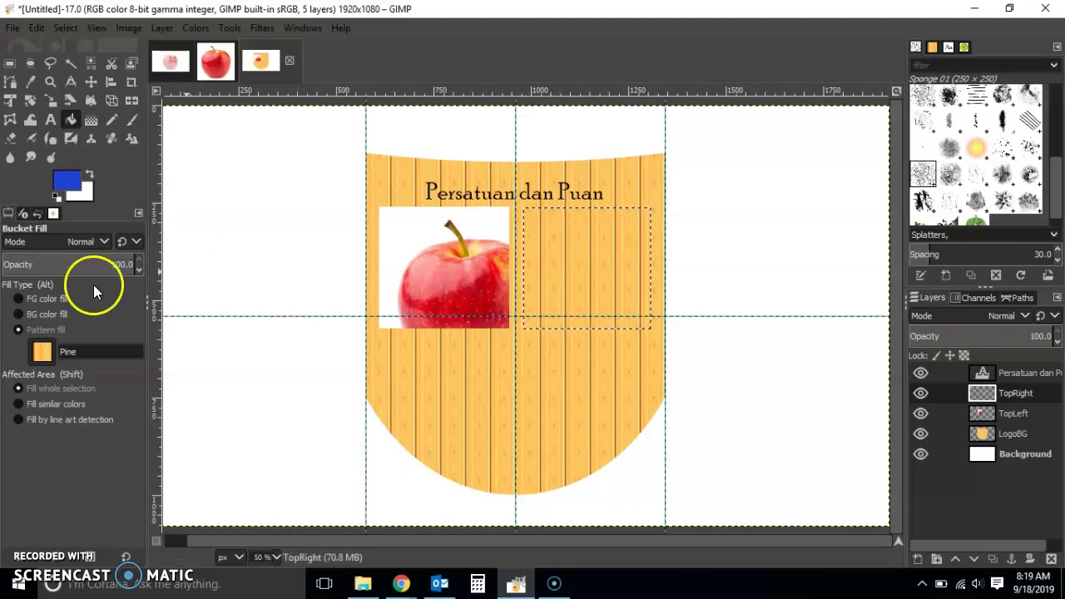
pyautogui.click(34, 299)
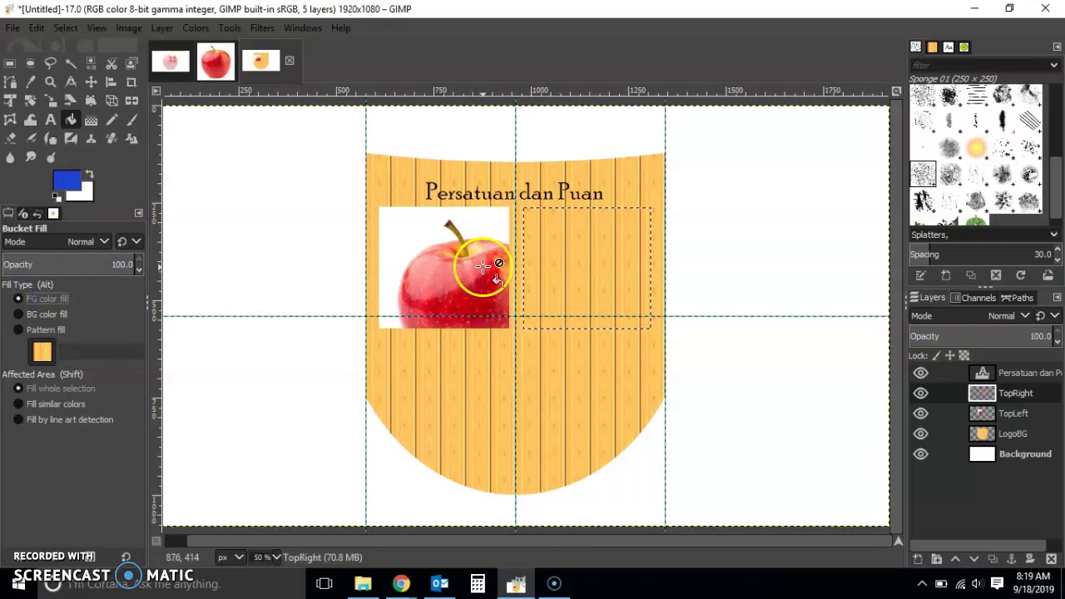
pyautogui.click(34, 330)
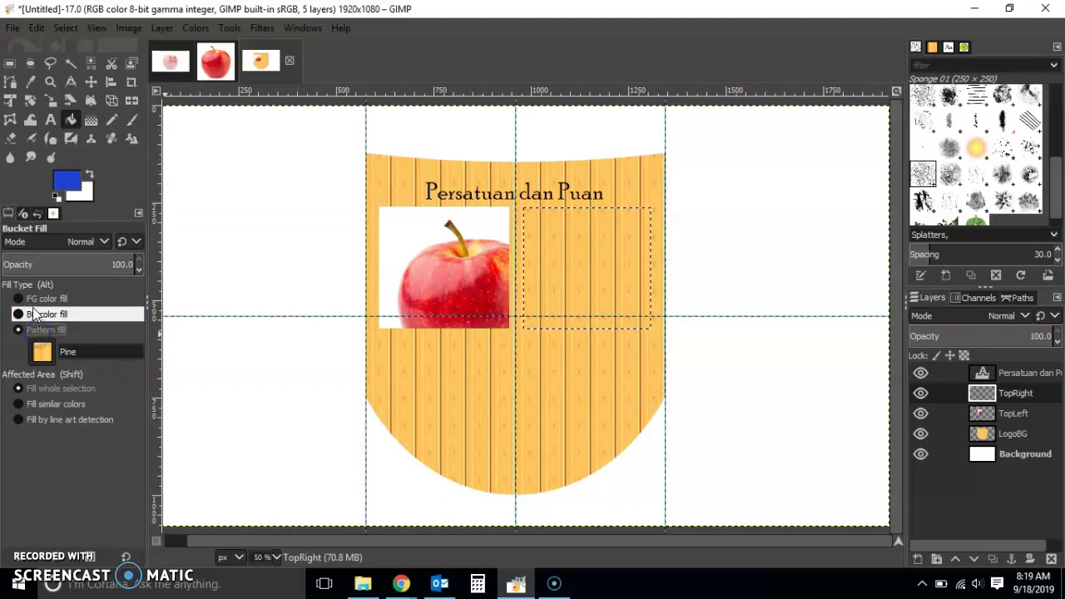
pyautogui.click(33, 301)
pyautogui.click(34, 331)
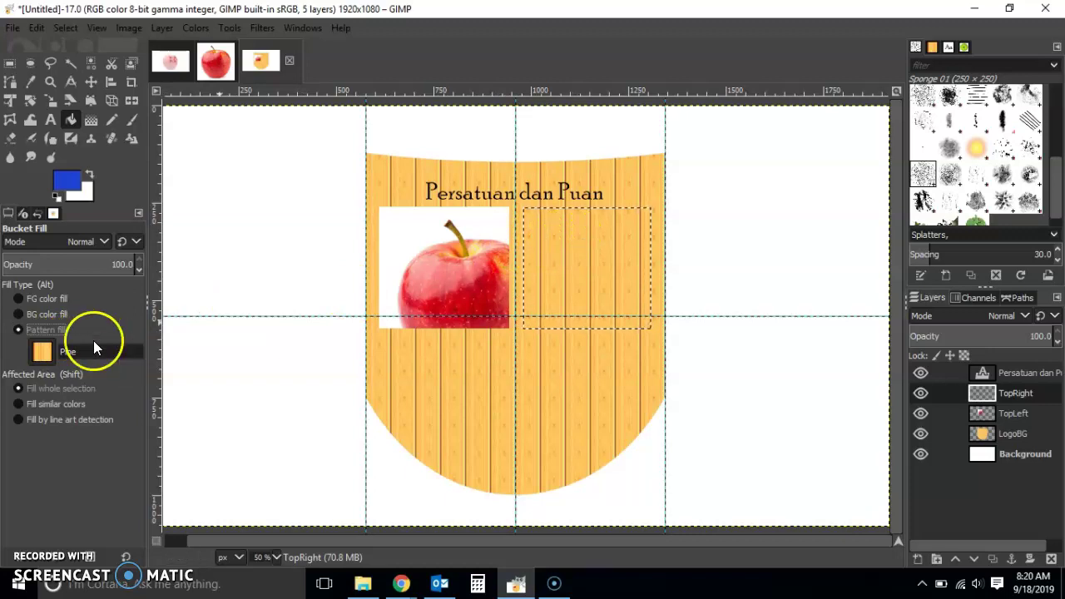
pyautogui.click(29, 299)
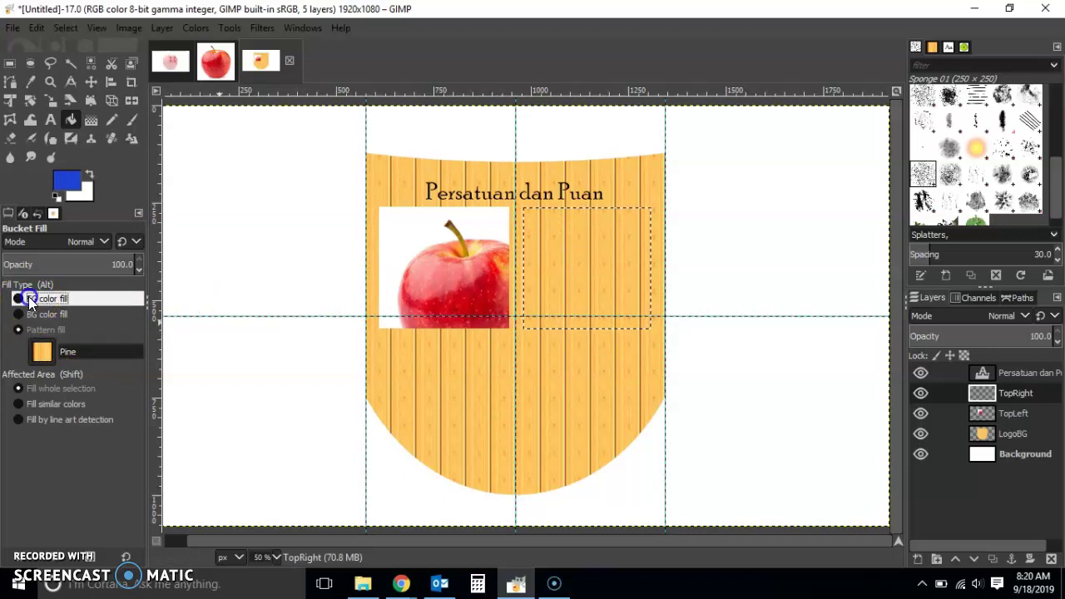
pyautogui.click(556, 237)
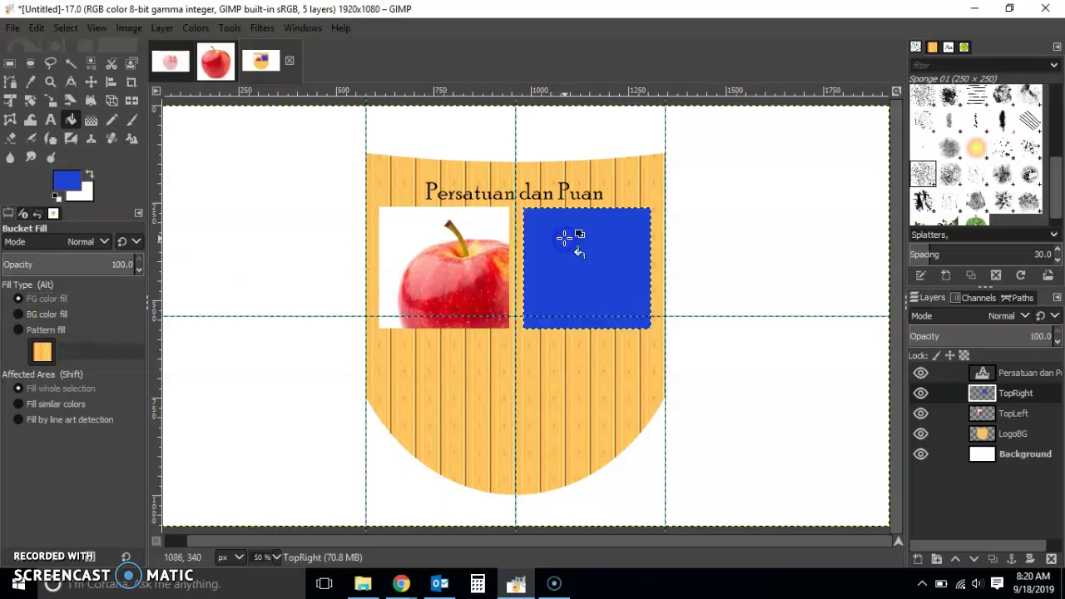
pyautogui.click(14, 64)
pyautogui.click(253, 231)
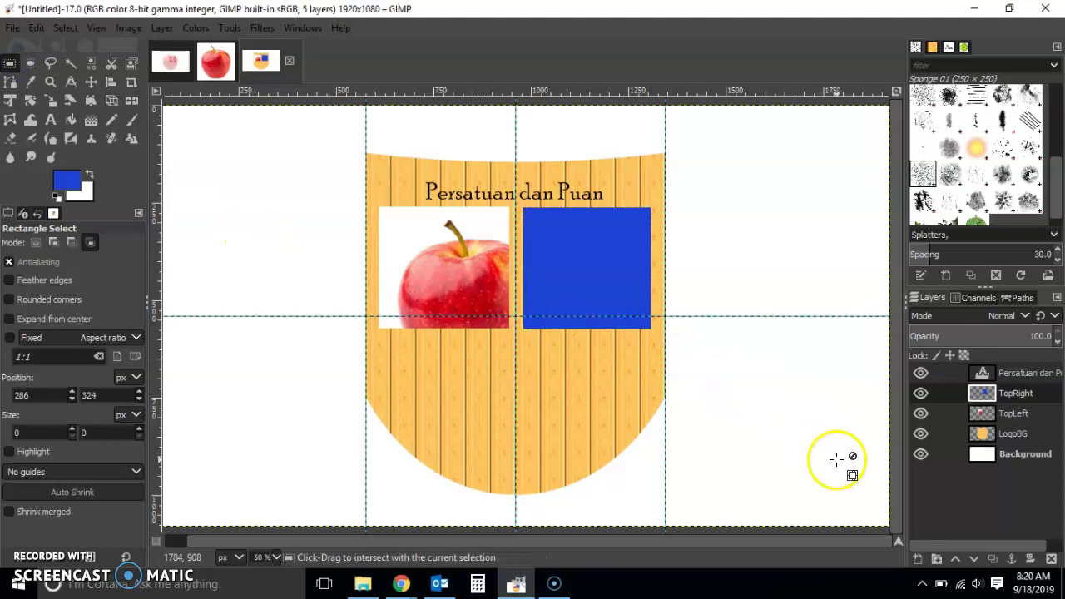
# Step: Create a layer named Bottom and select a 386×246 rectangle in the shield's lower centre
pyautogui.hotkey('shift', 'ctrl', 'n')
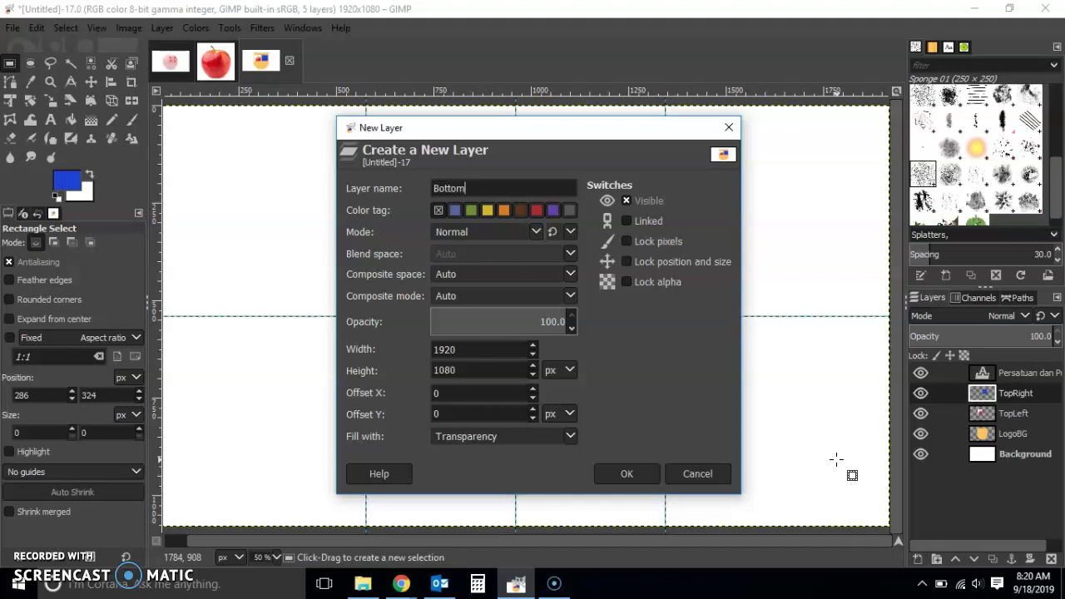
pyautogui.click(626, 473)
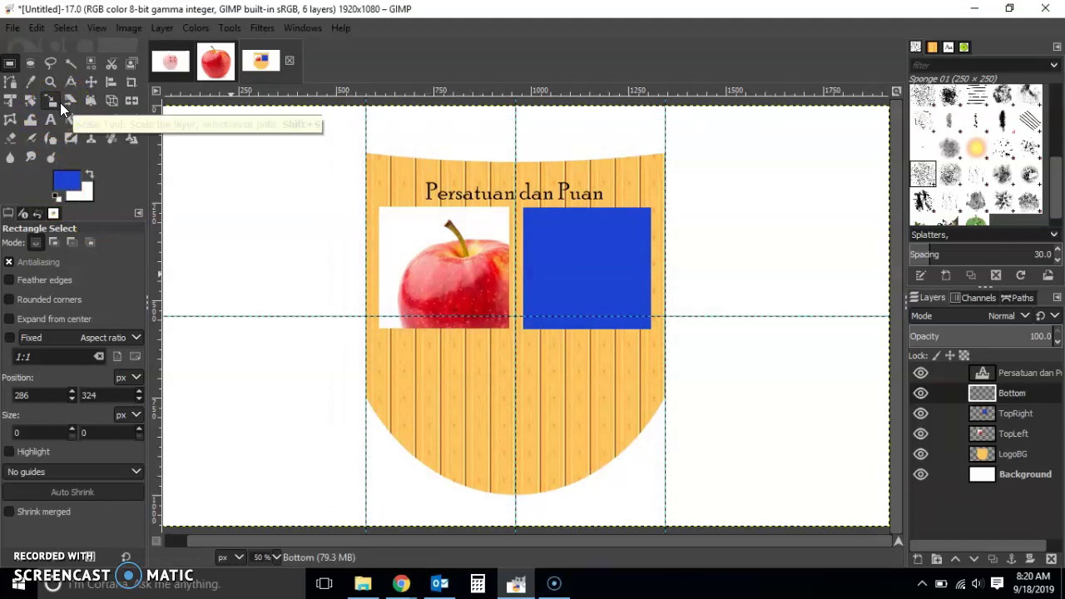
pyautogui.click(181, 175)
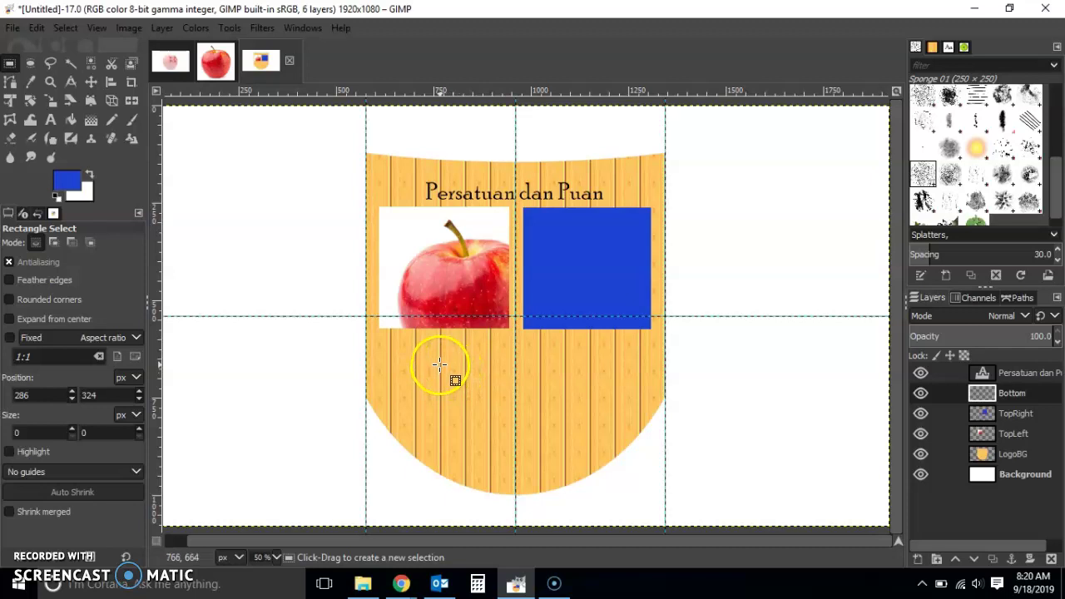
pyautogui.moveTo(439, 364); pyautogui.dragTo(590, 460)
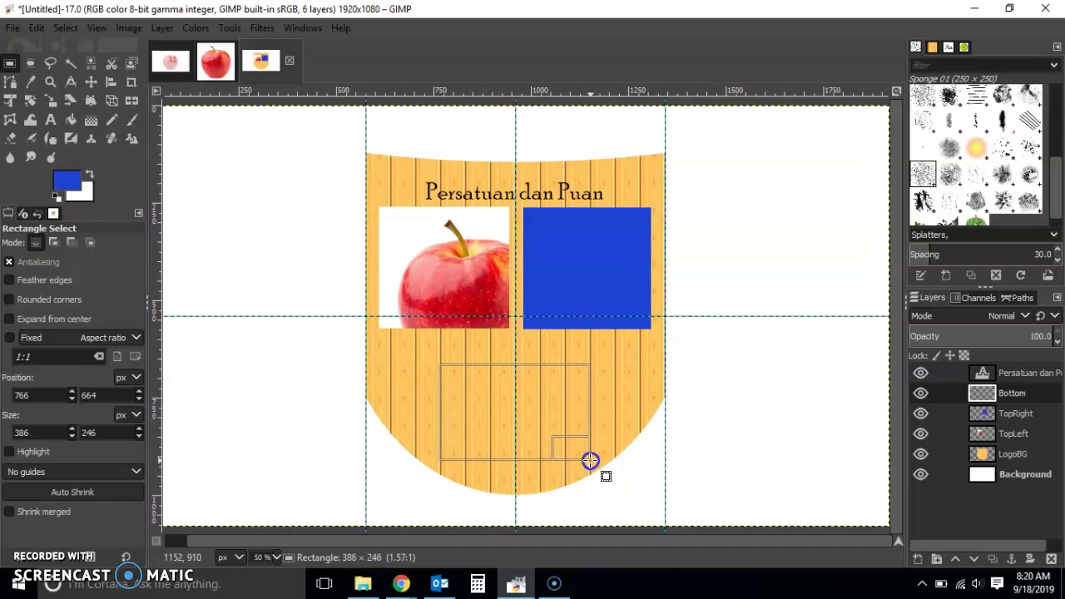
pyautogui.moveTo(590, 460); pyautogui.dragTo(590, 460)
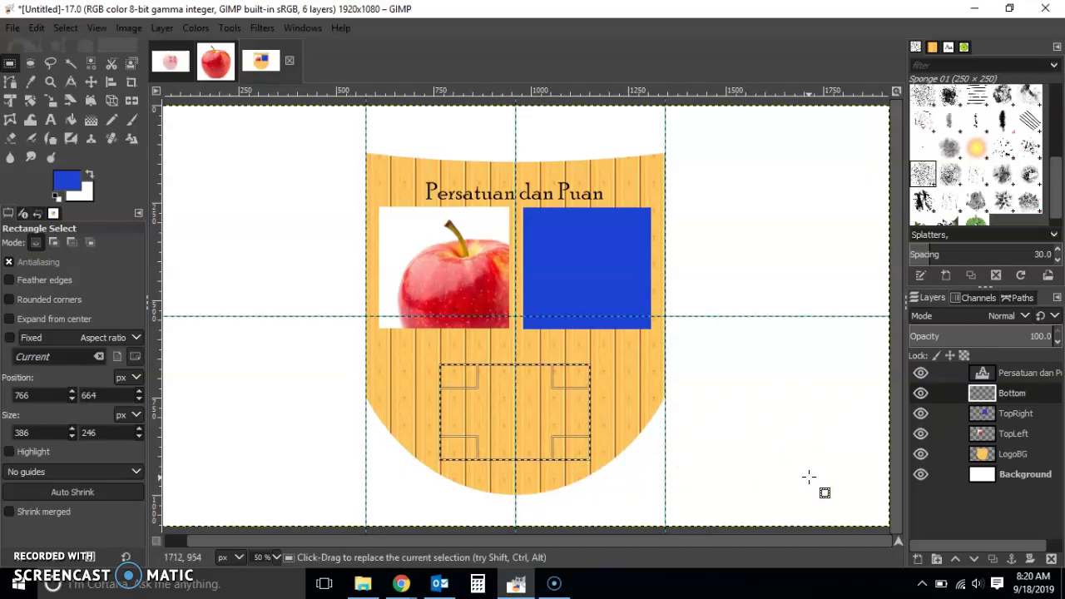
# Step: Bucket-fill the Bottom rectangle with light grey a7aab6
pyautogui.click(66, 180)
pyautogui.click(421, 128)
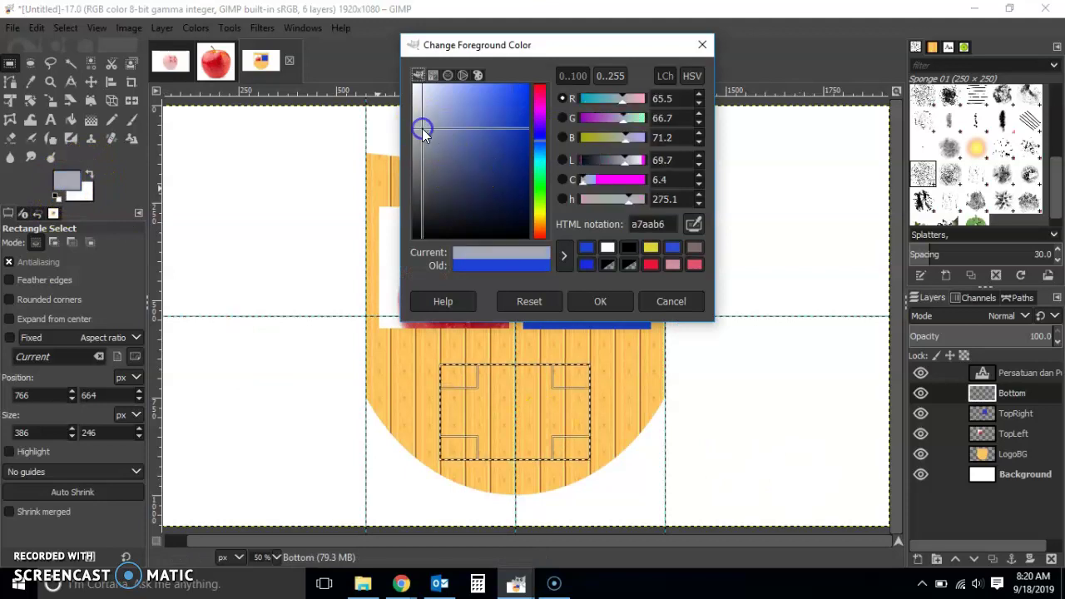
pyautogui.click(597, 298)
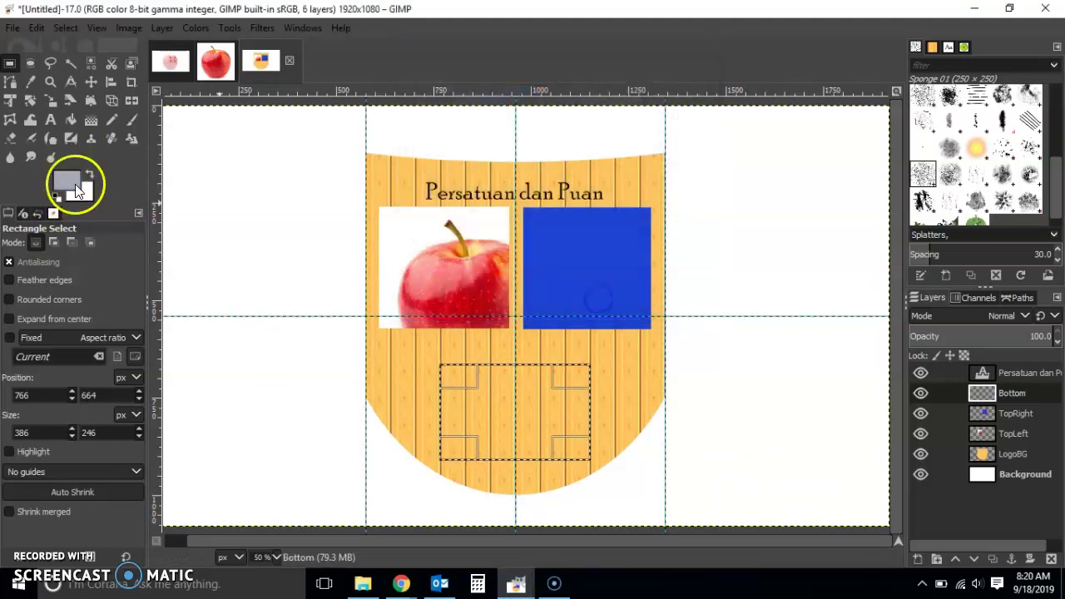
pyautogui.click(75, 117)
pyautogui.click(466, 408)
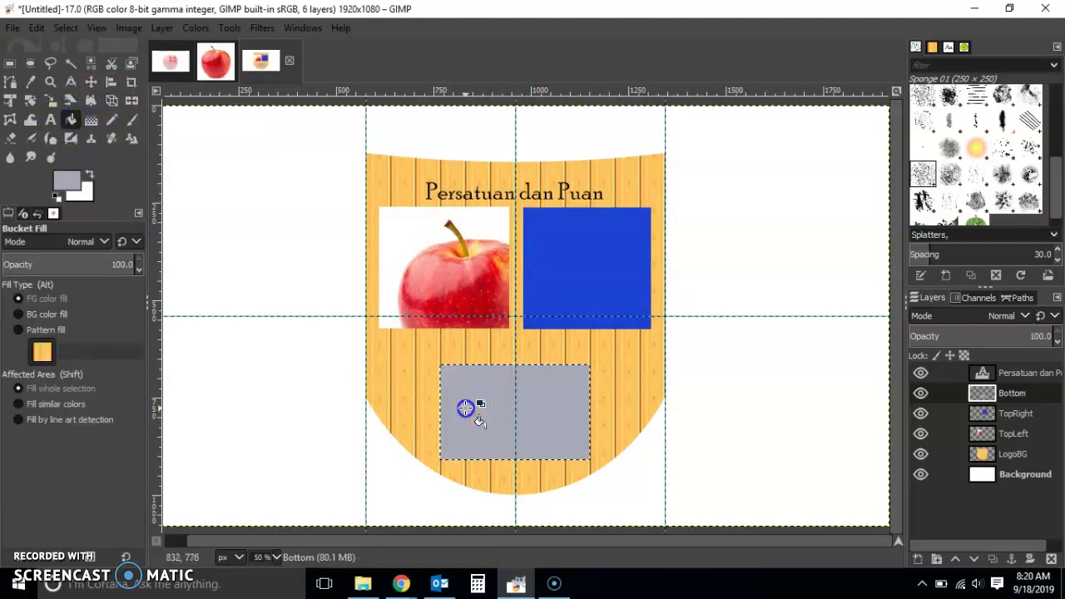
pyautogui.click(106, 218)
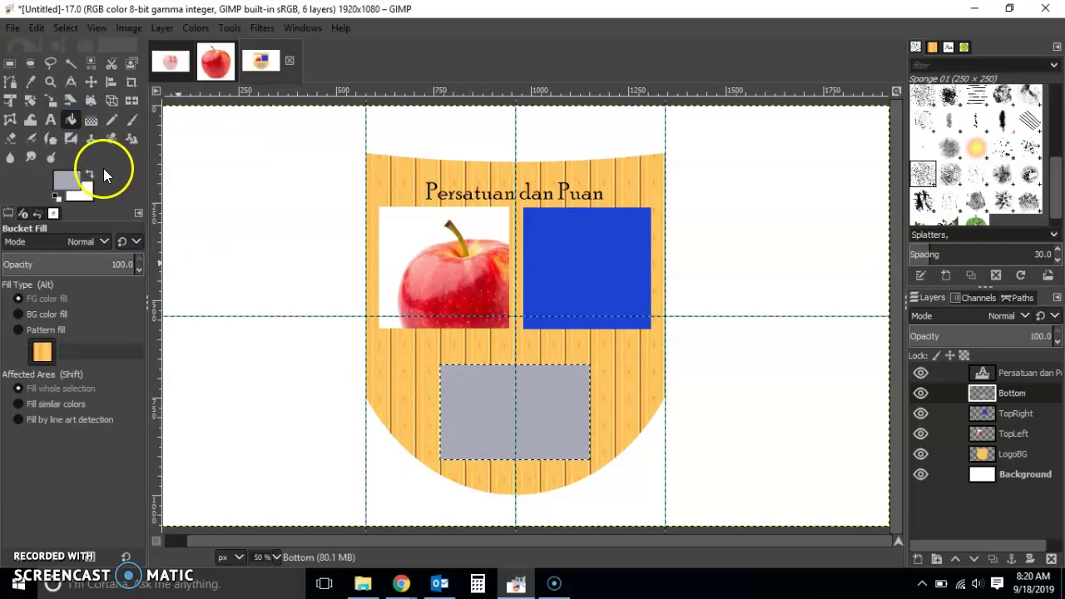
pyautogui.click(29, 63)
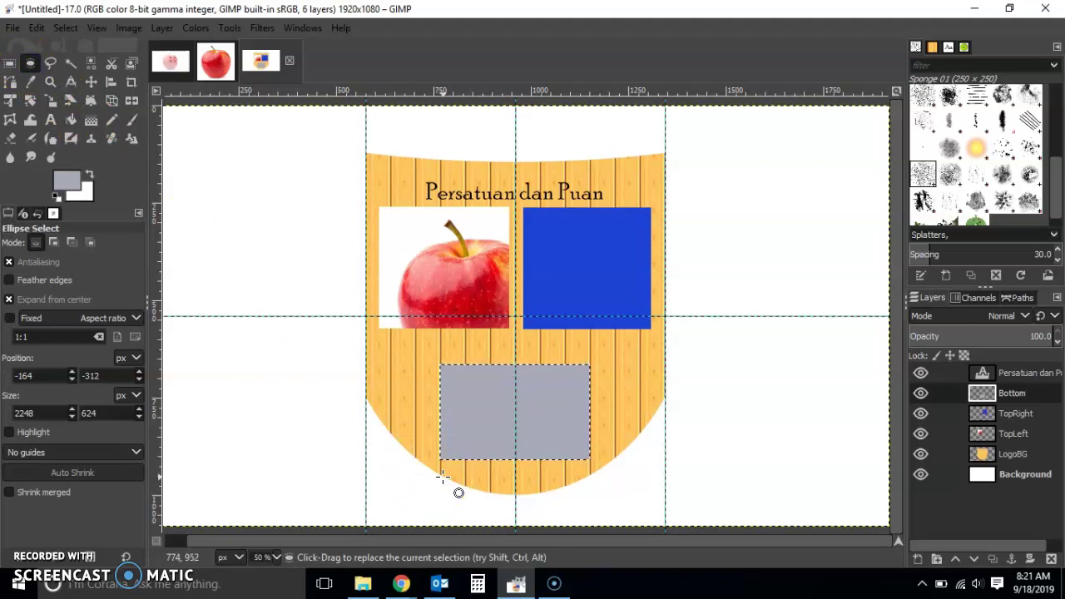
# Step: With Expand from center off, delete an ellipse from the grey rectangle's lower-left edge
pyautogui.click(8, 299)
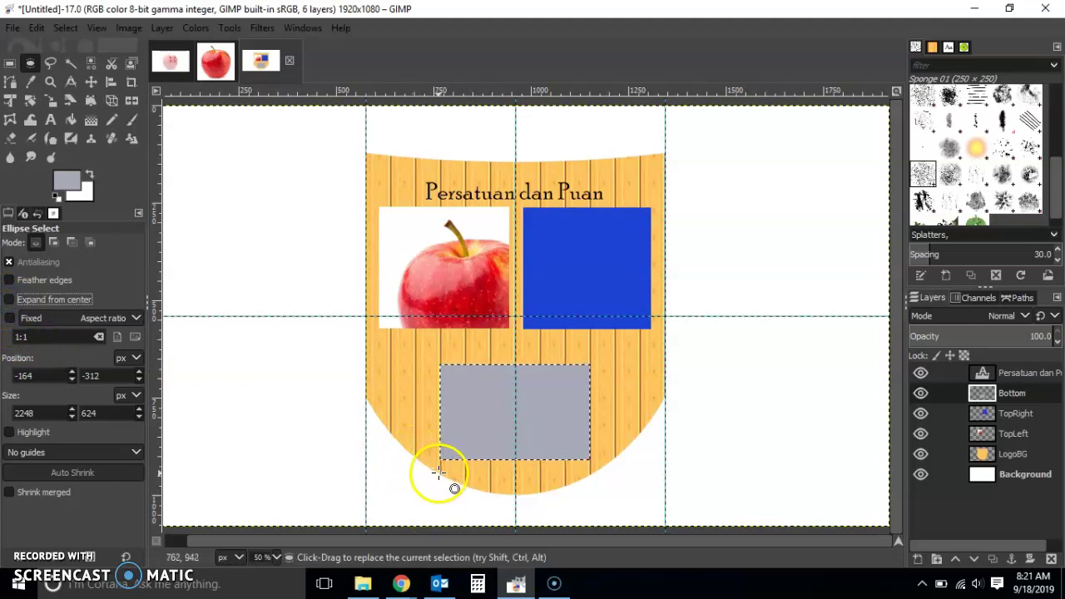
pyautogui.moveTo(438, 472); pyautogui.dragTo(518, 444)
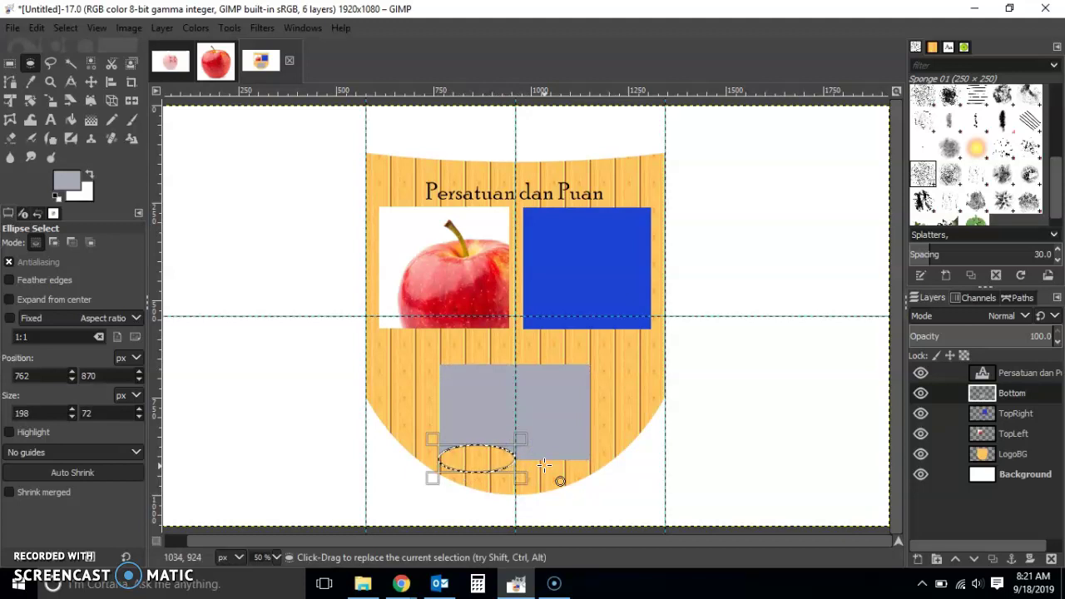
pyautogui.press('Delete')
pyautogui.click(542, 465)
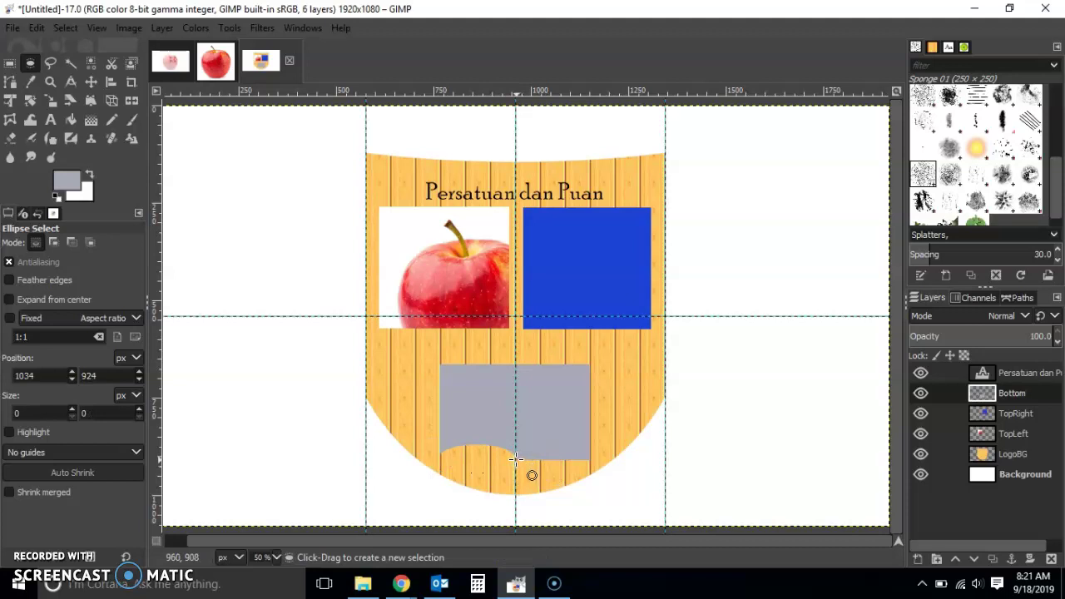
# Step: Try several ellipse selections along the bottom-right edge, then outline one over the top-left edge
pyautogui.moveTo(515, 459); pyautogui.dragTo(588, 447)
pyautogui.click(590, 489)
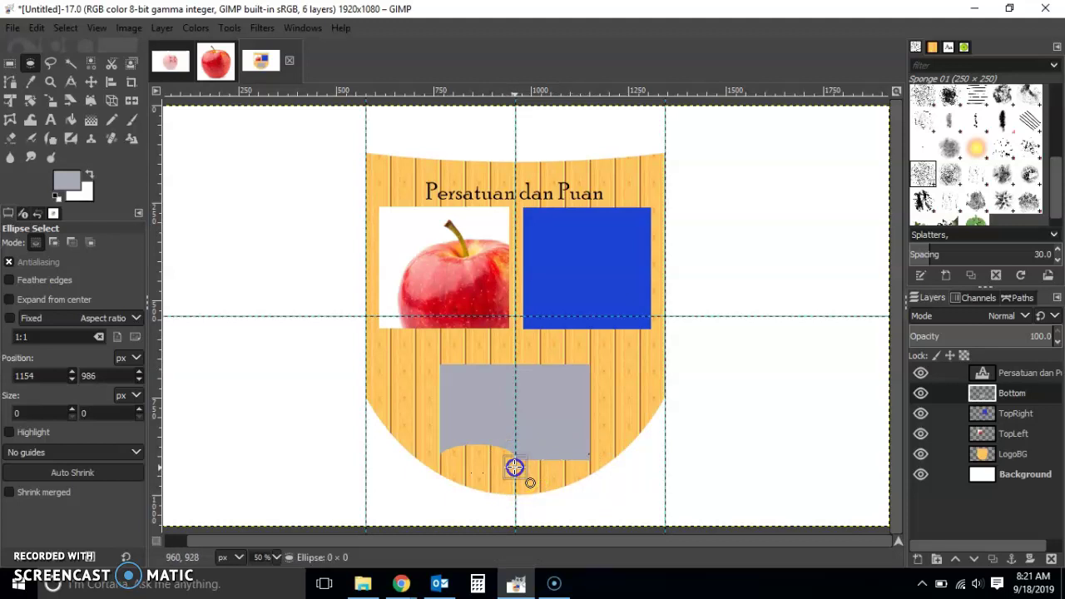
pyautogui.click(515, 466)
pyautogui.moveTo(514, 456); pyautogui.dragTo(572, 448)
pyautogui.click(531, 482)
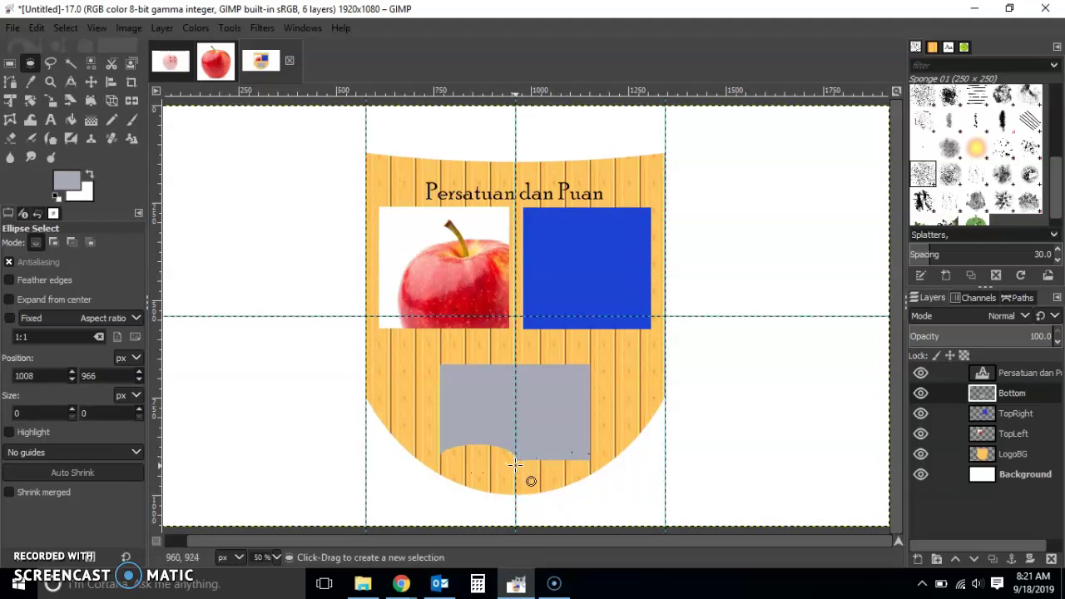
pyautogui.moveTo(515, 464); pyautogui.dragTo(590, 448)
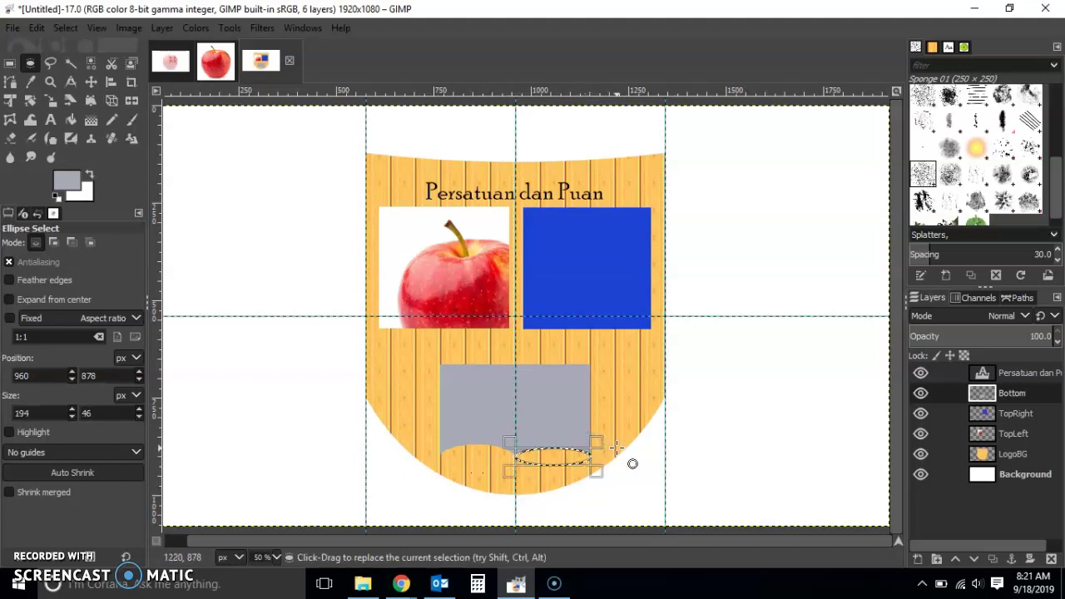
pyautogui.click(760, 418)
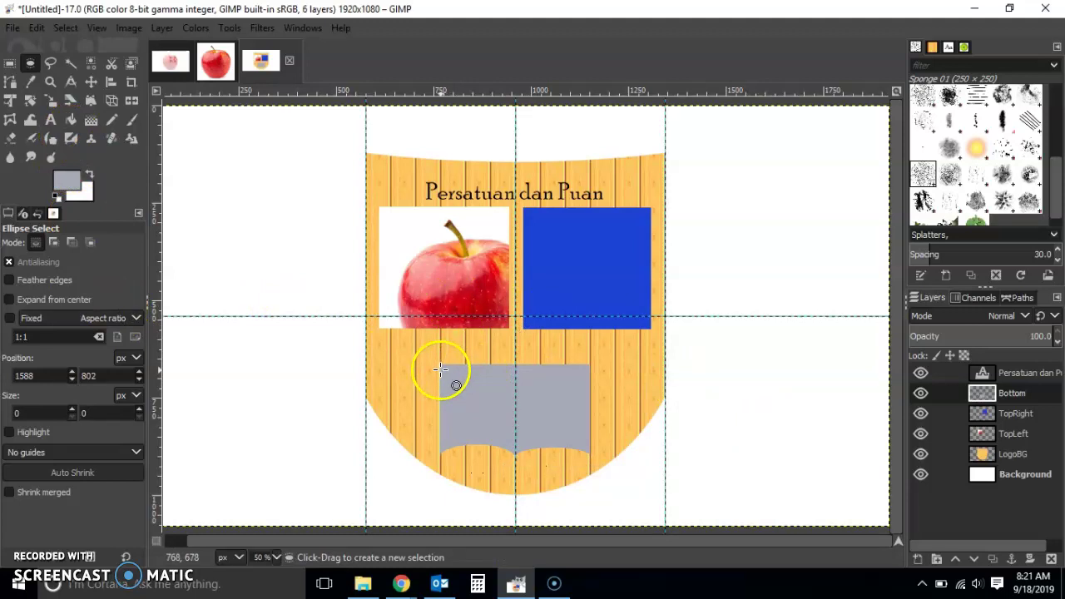
pyautogui.moveTo(440, 369); pyautogui.dragTo(519, 354)
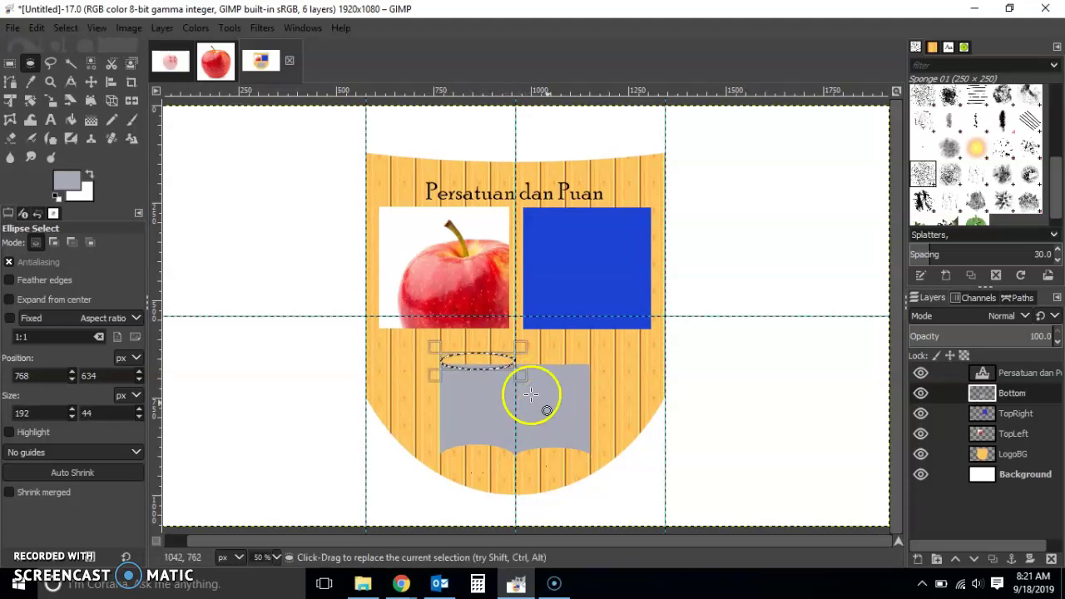
# Step: Bucket fill the top-left ellipse selection with grey to round the left page
pyautogui.click(70, 120)
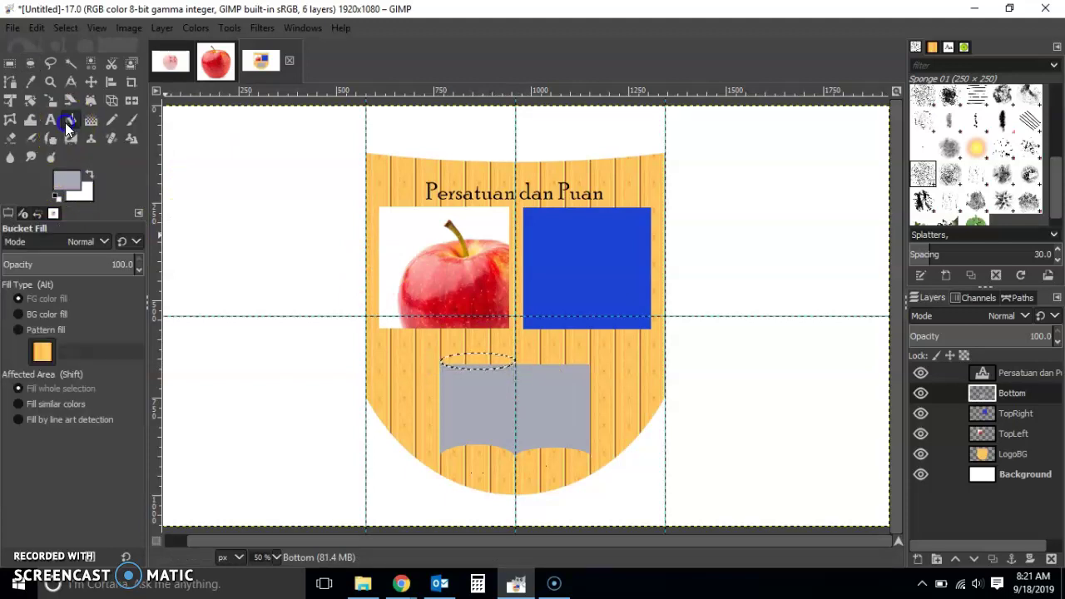
pyautogui.click(469, 359)
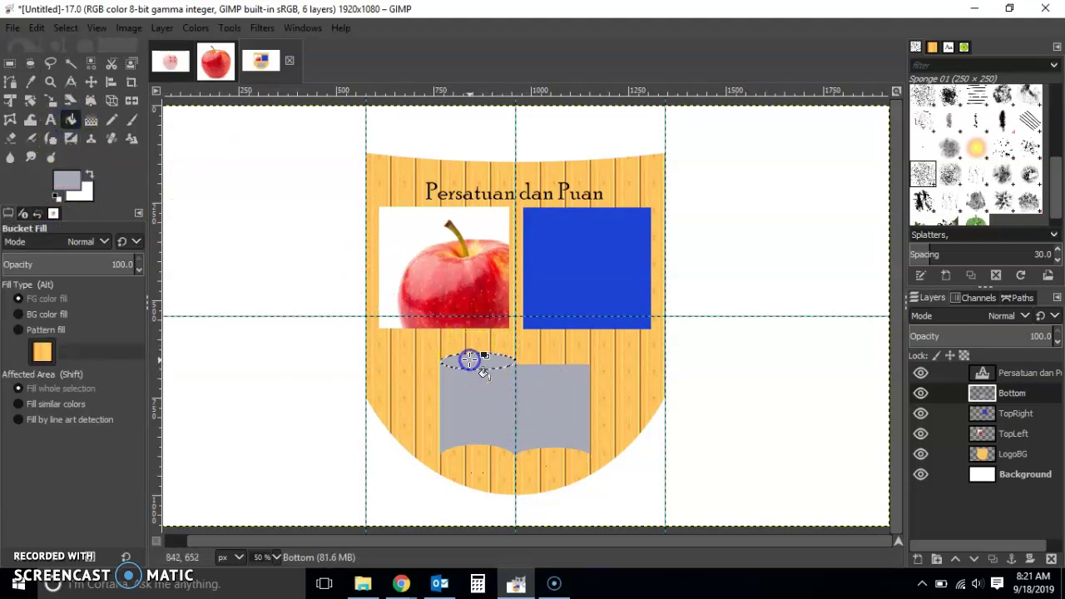
pyautogui.click(30, 63)
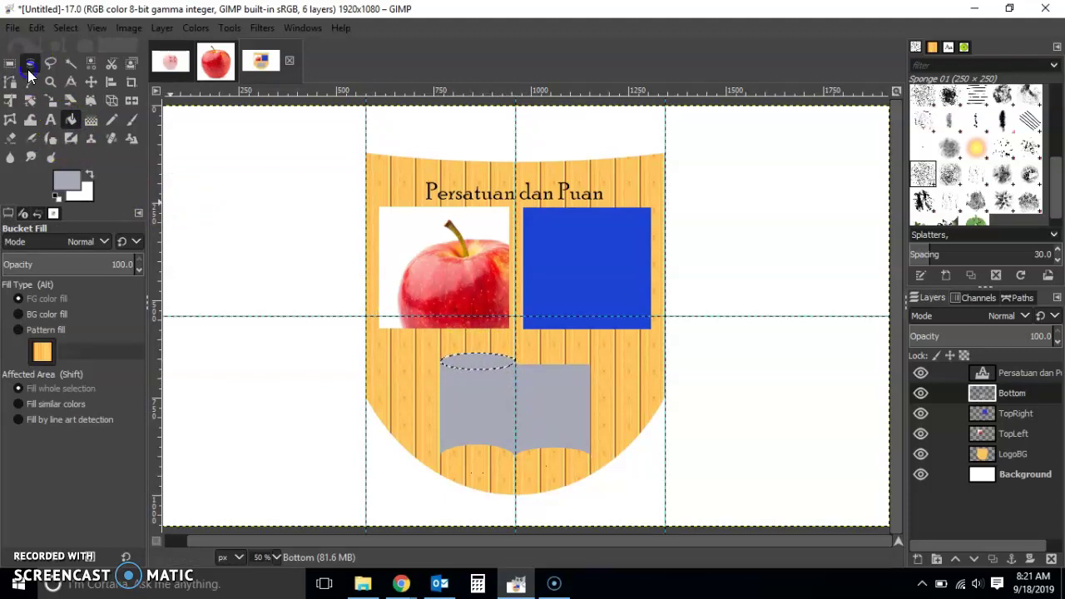
pyautogui.click(473, 382)
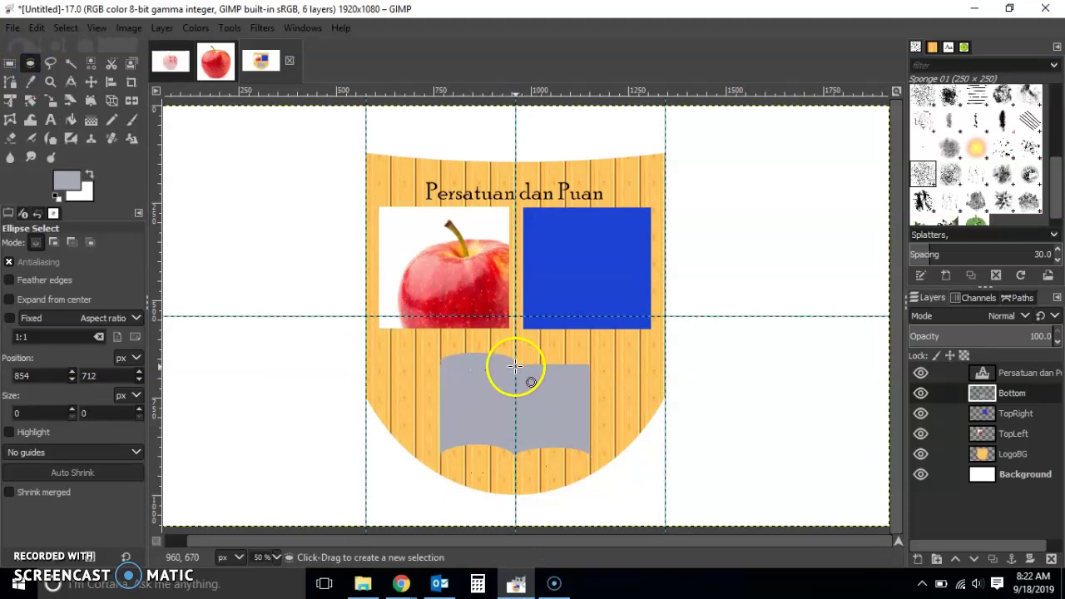
# Step: Select an ellipse over the top-right edge, fill it grey, then deselect
pyautogui.moveTo(516, 365); pyautogui.dragTo(585, 352)
pyautogui.click(553, 386)
pyautogui.moveTo(514, 373); pyautogui.dragTo(591, 351)
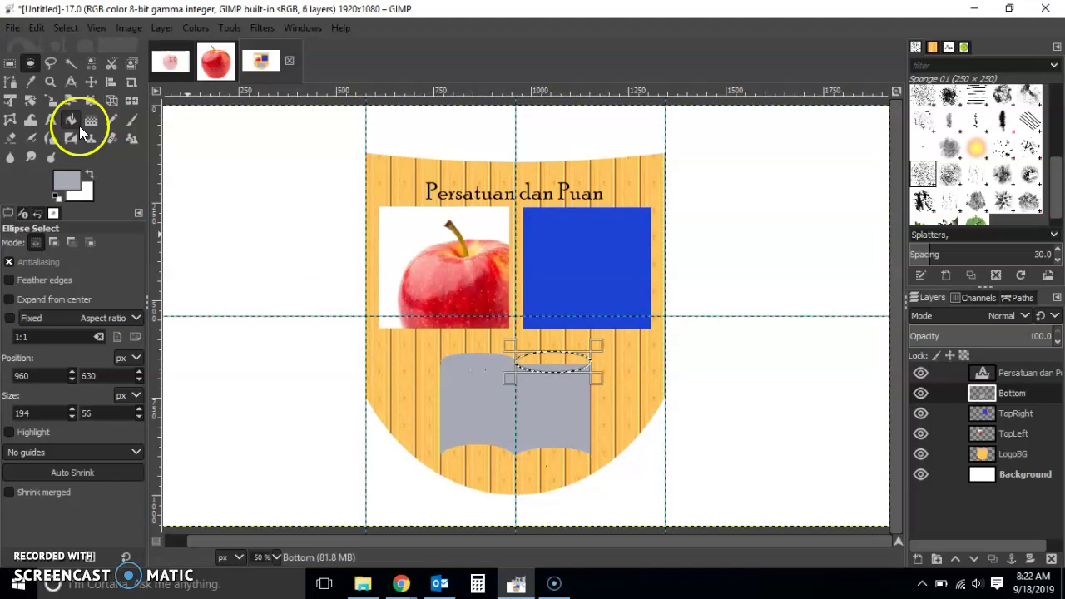
pyautogui.click(70, 122)
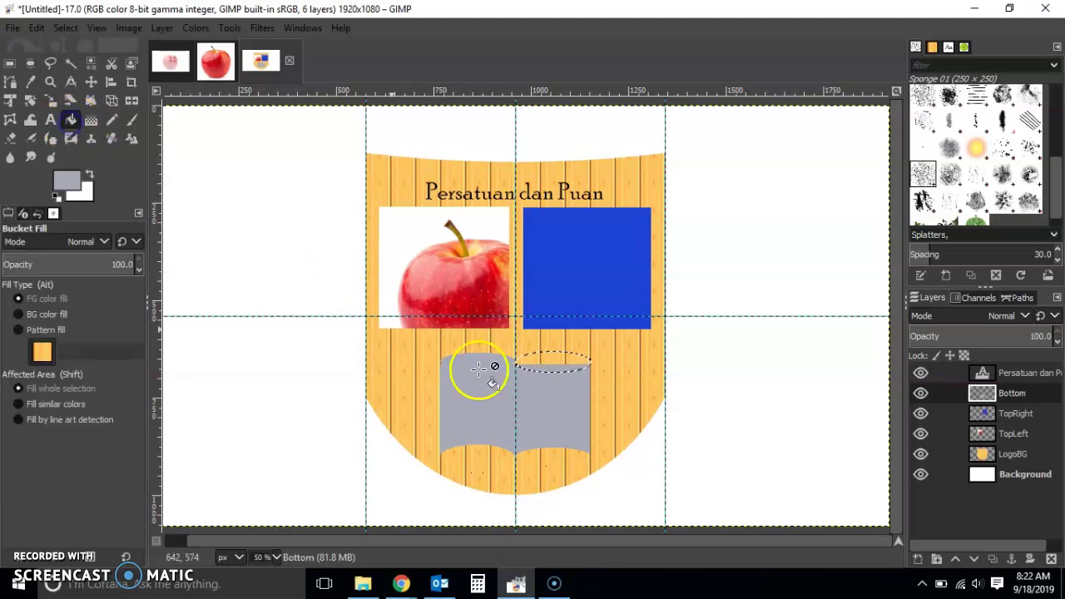
pyautogui.click(539, 363)
pyautogui.click(10, 63)
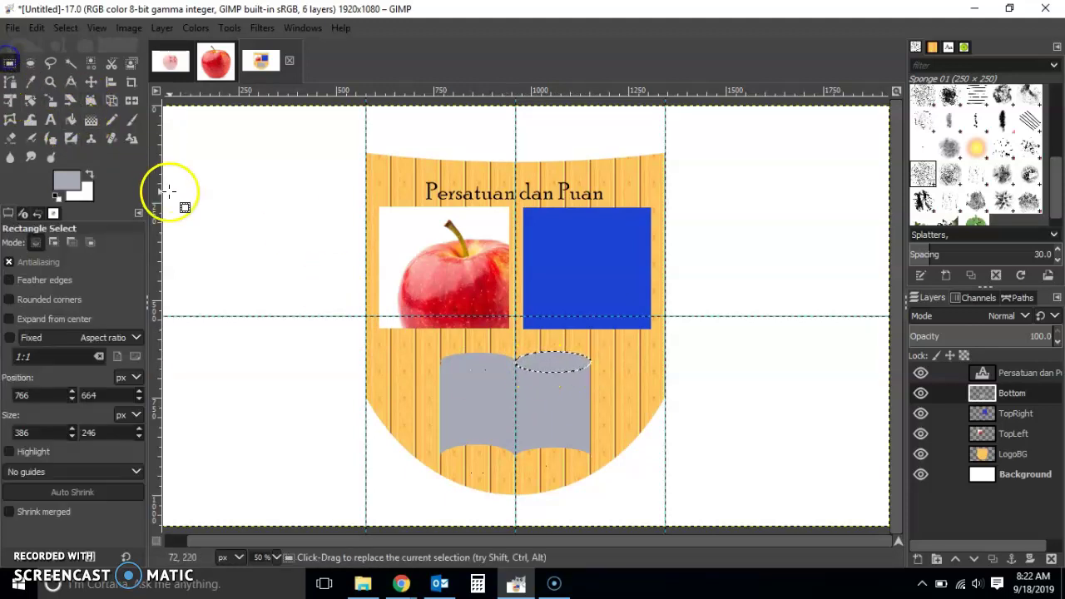
pyautogui.click(169, 190)
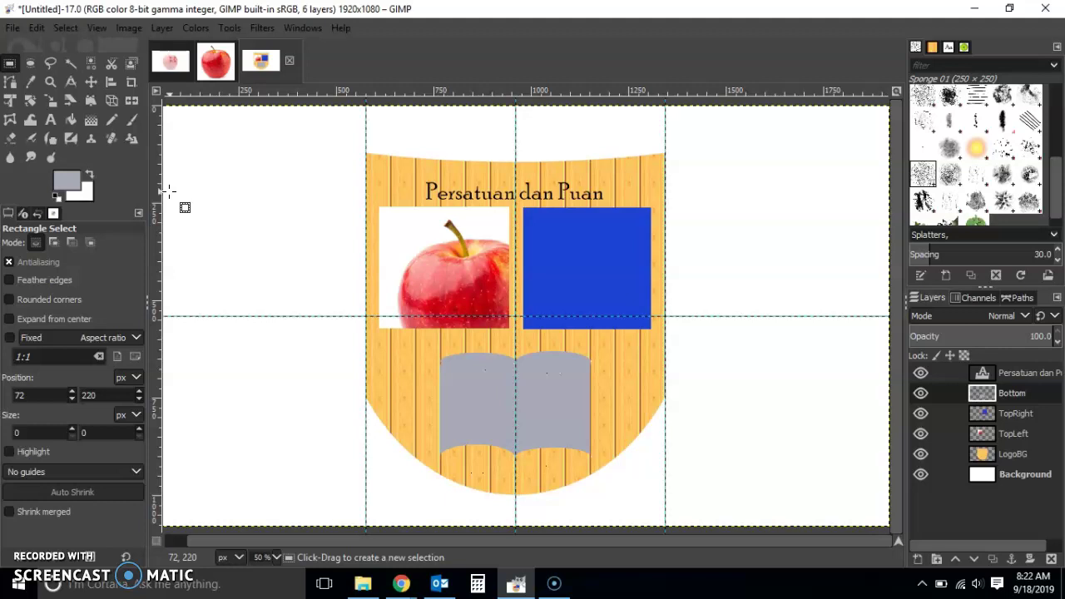
# Step: Remove all guides from the shield canvas via Image > Guides > Remove all Guides
pyautogui.click(222, 255)
pyautogui.click(129, 27)
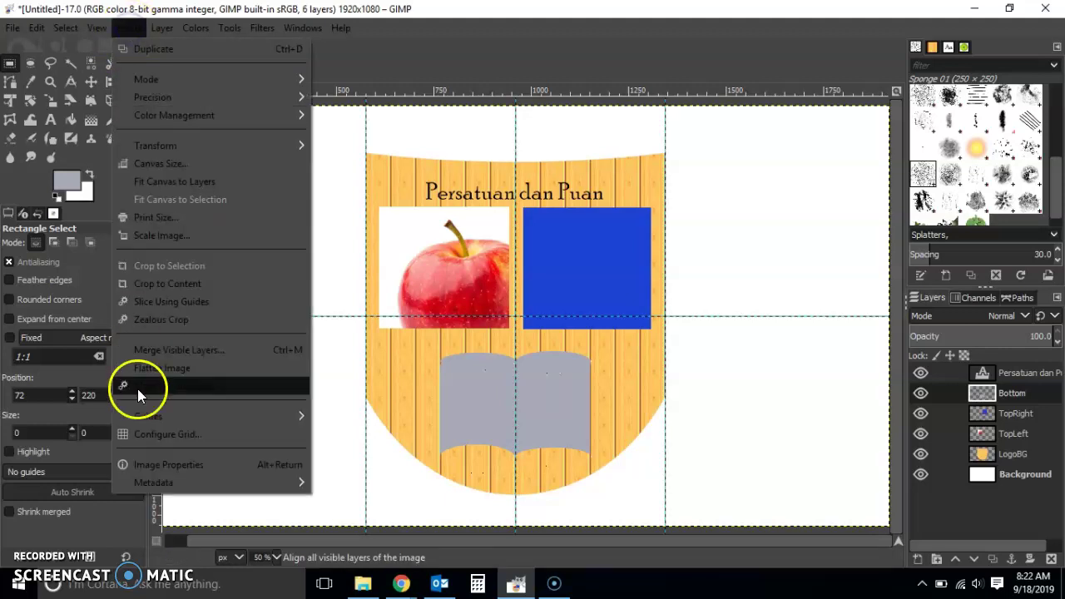
pyautogui.moveTo(168, 422)
pyautogui.click(355, 463)
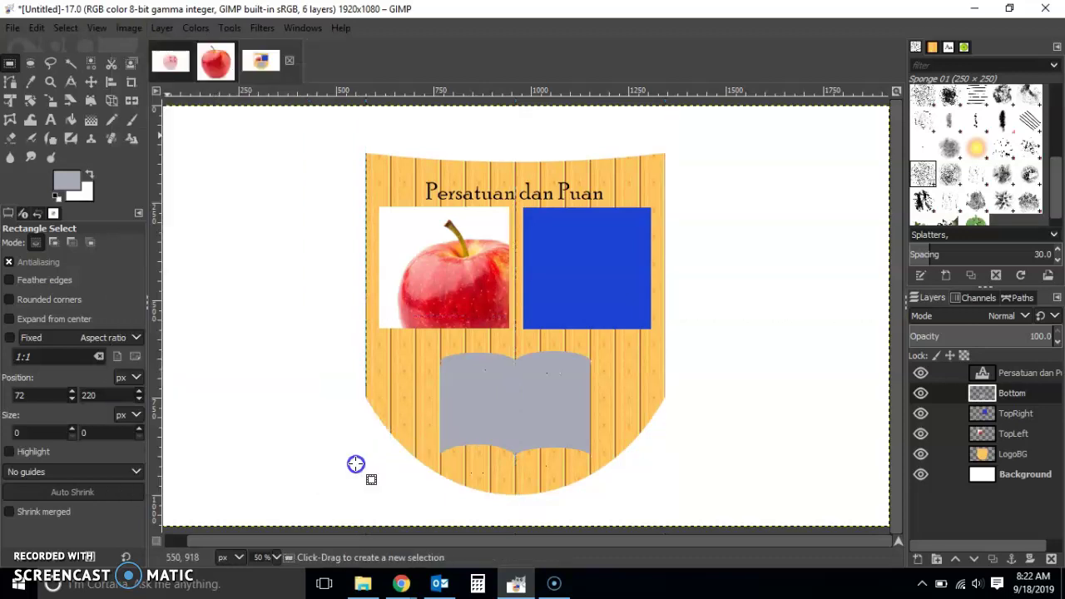
pyautogui.click(808, 403)
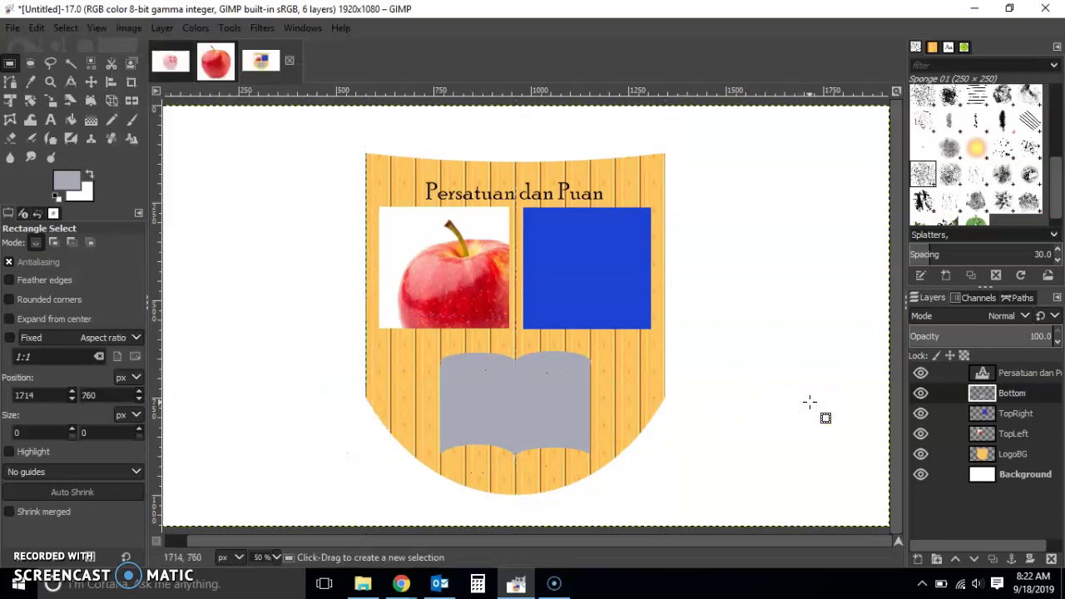